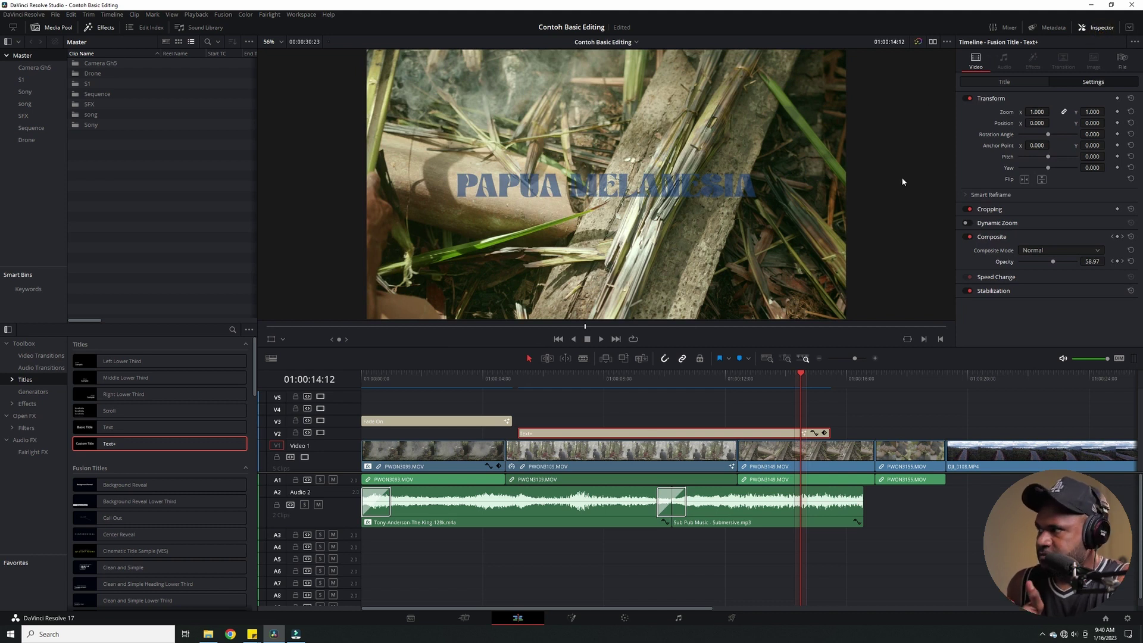
Step: Review the Text+ title's text settings and preview the clips along the timeline up to the drone shot DJI_0108.MP4
click(985, 83)
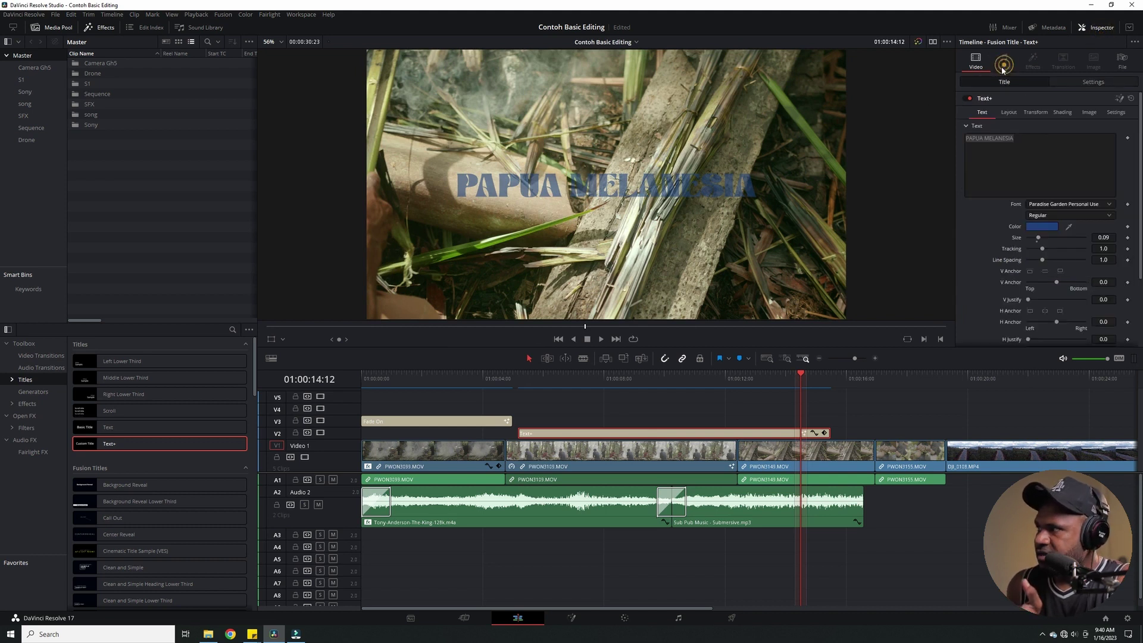
click(649, 384)
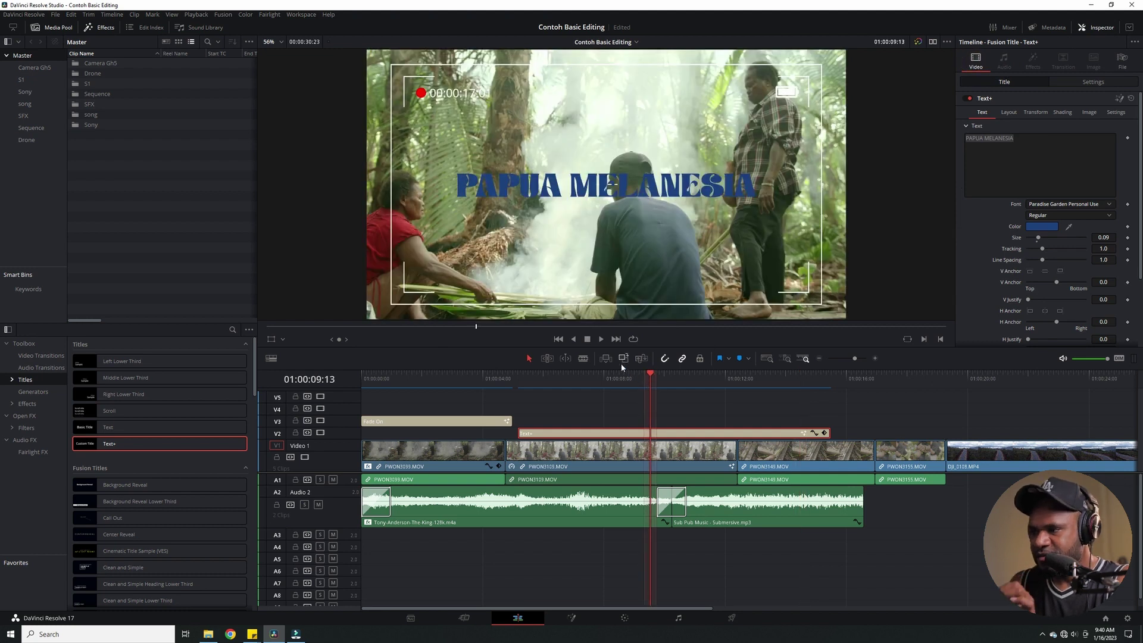
click(480, 381)
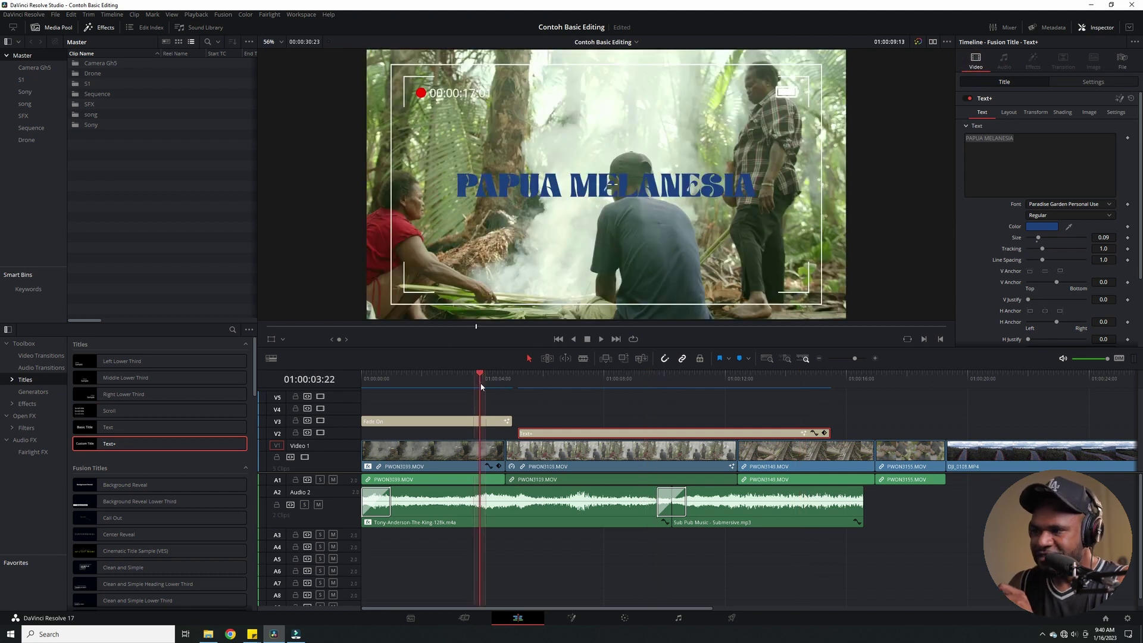
click(443, 382)
click(445, 445)
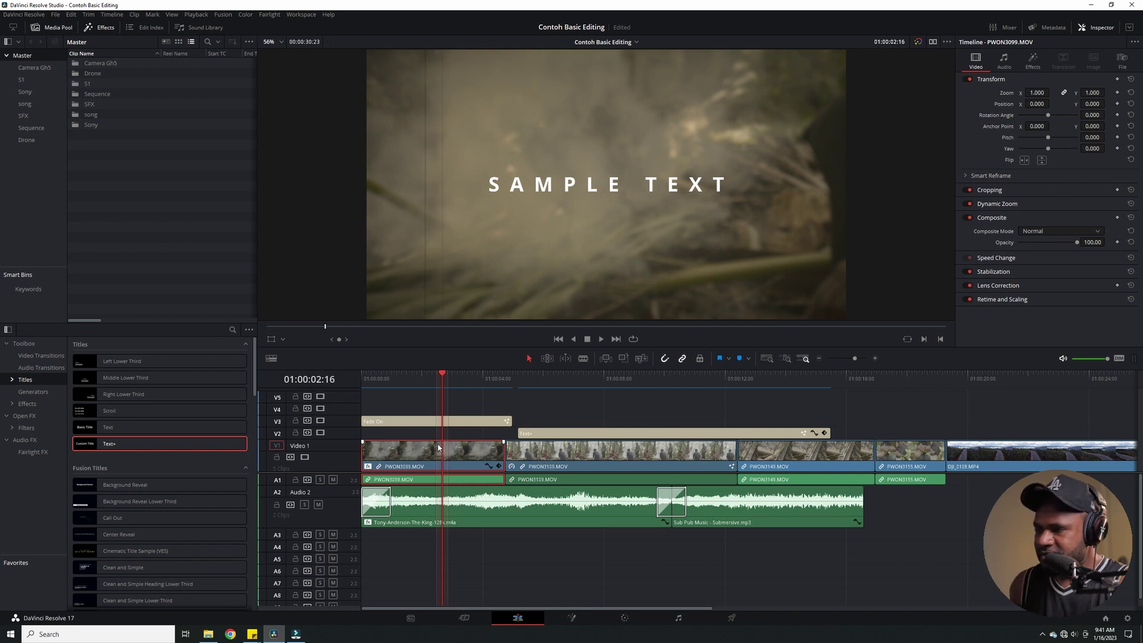
click(475, 381)
click(516, 378)
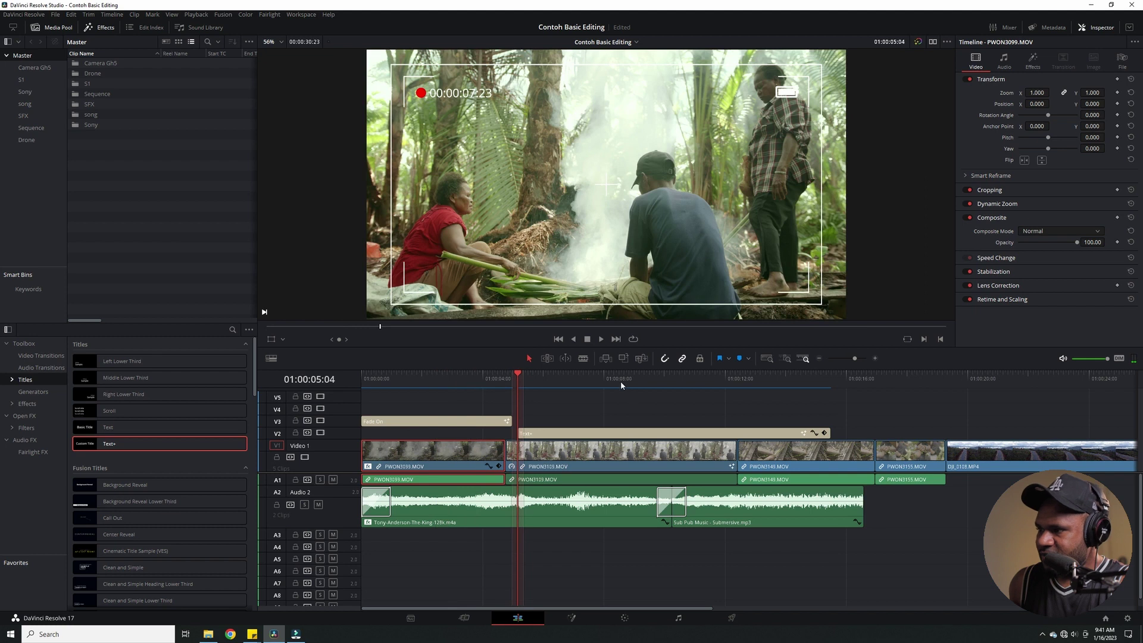
drag(621, 385, 778, 381)
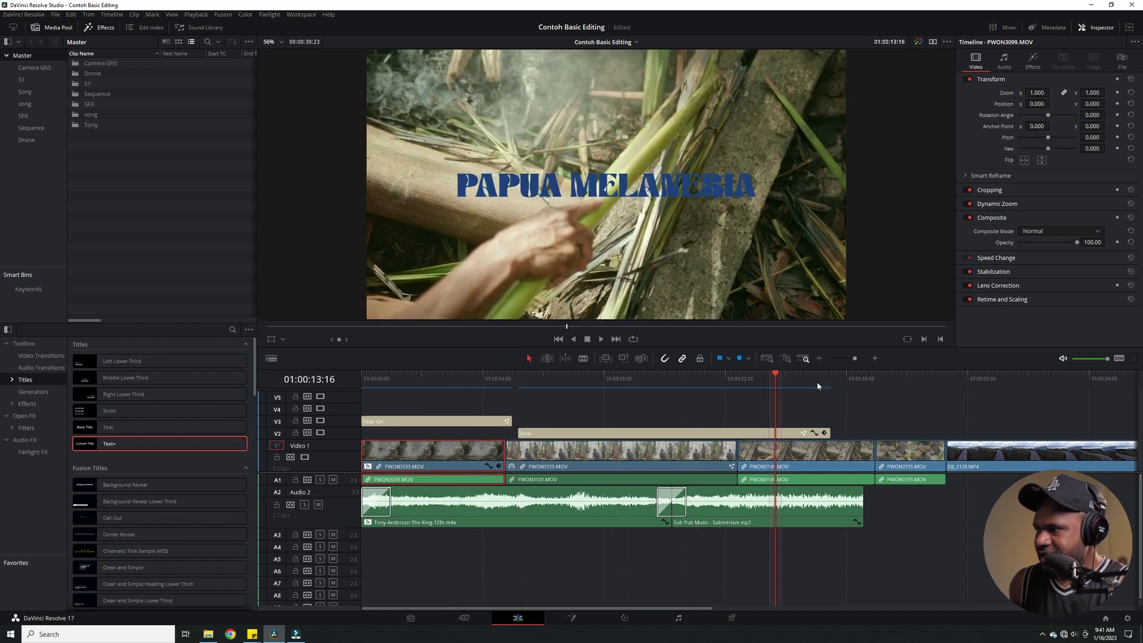
click(845, 385)
click(905, 387)
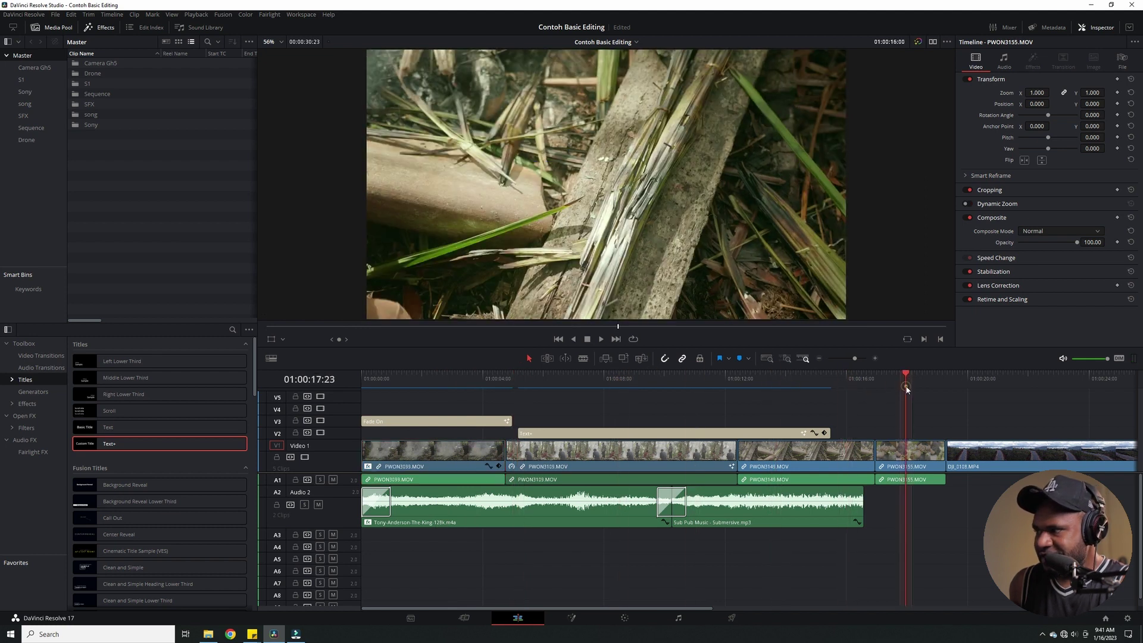
click(990, 386)
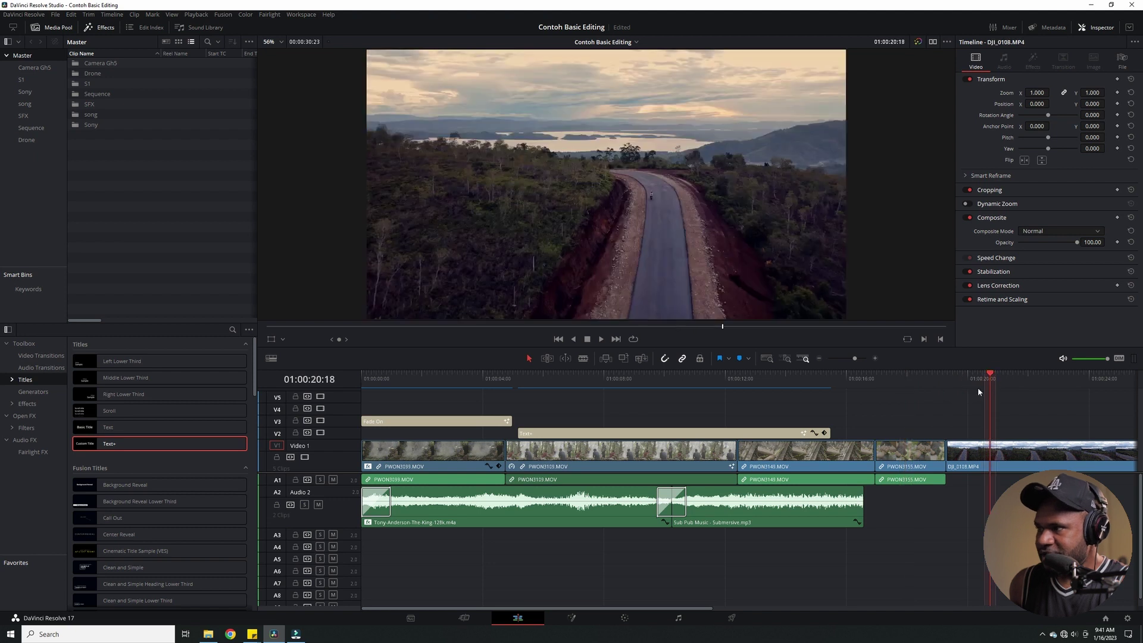
click(914, 386)
click(858, 386)
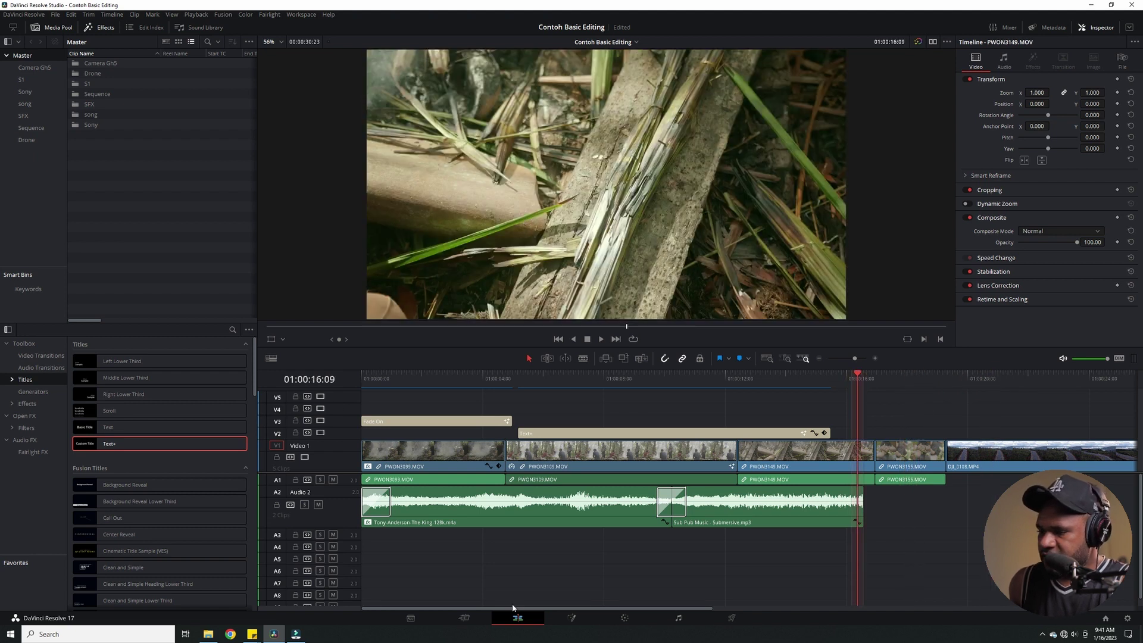
Step: Examine the metadata of several Video 1 clips, including PWON3155.MOV, and view the audio mixer
click(1098, 30)
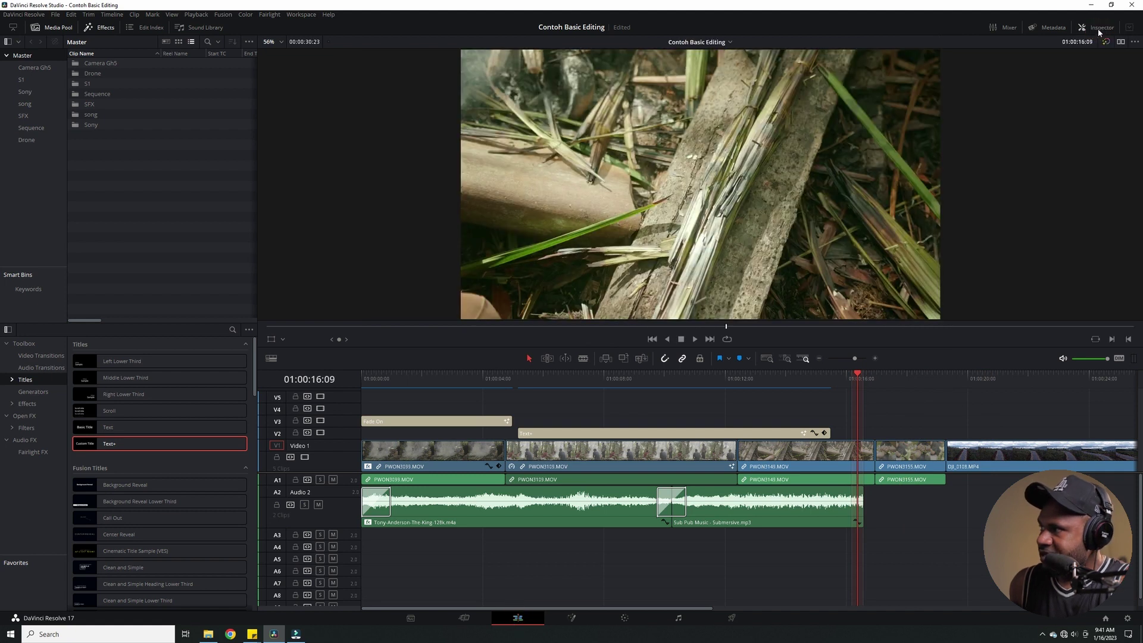
click(1095, 30)
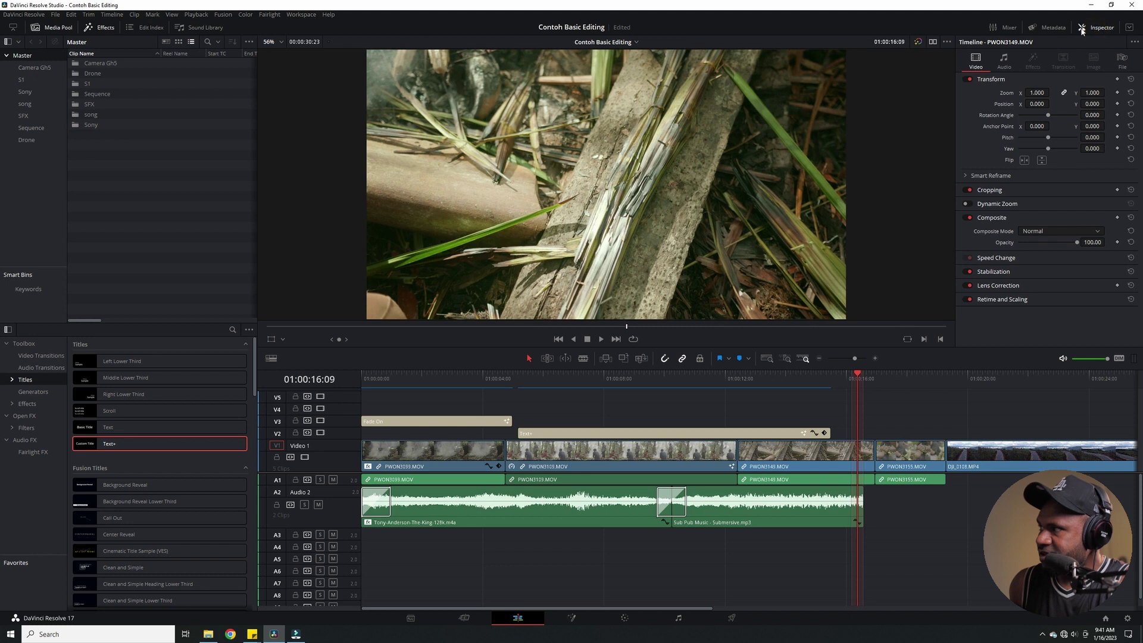
click(1057, 28)
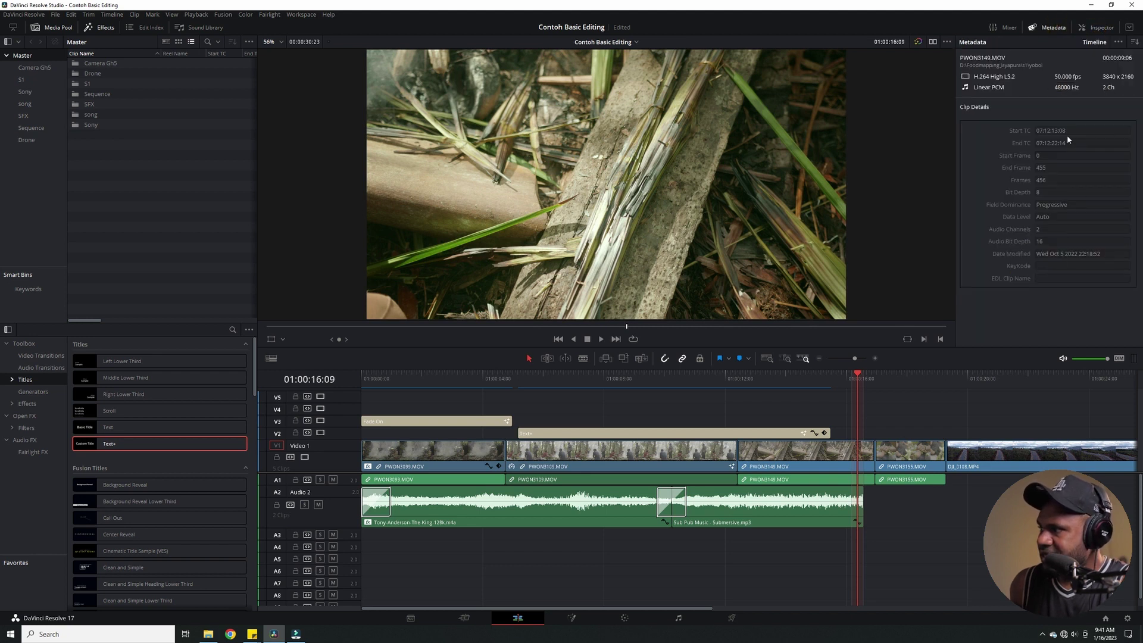
click(795, 471)
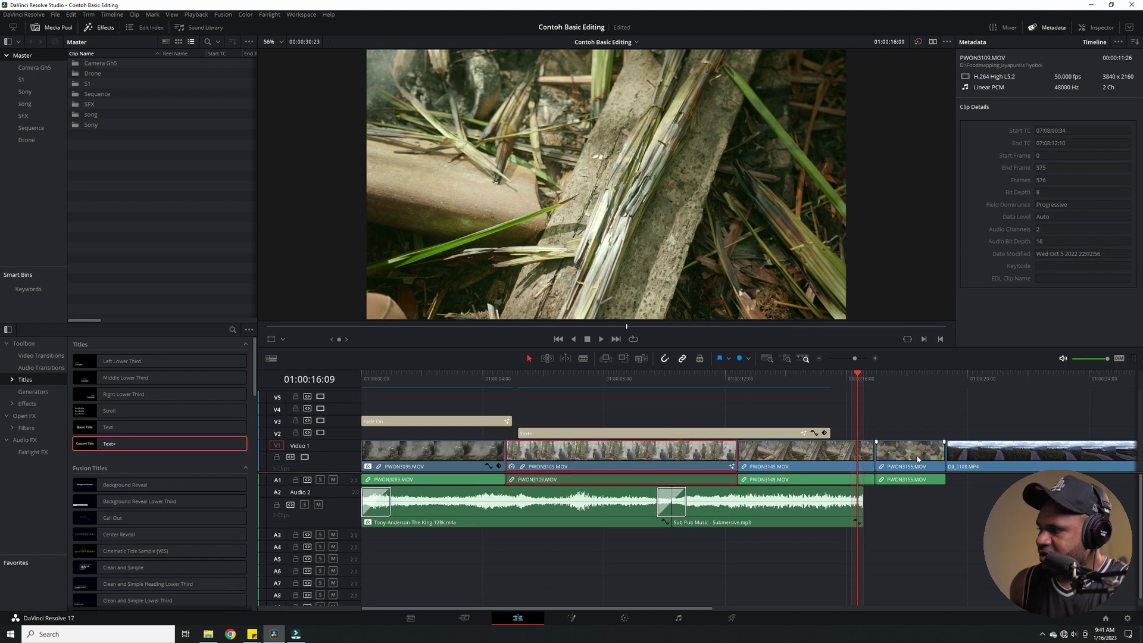
click(920, 376)
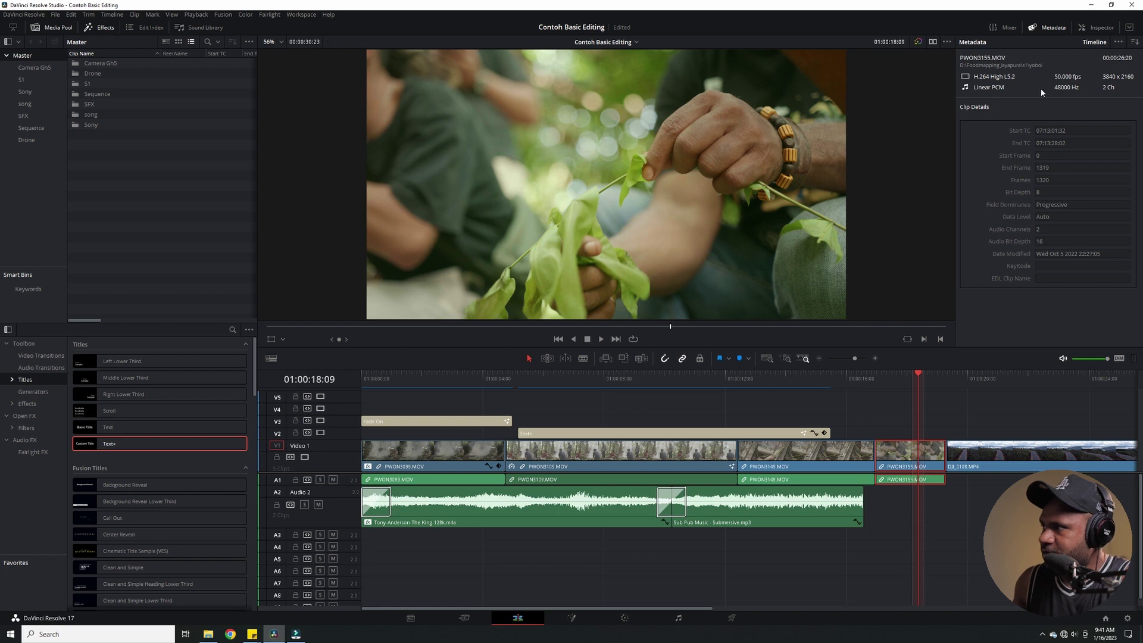
click(1059, 28)
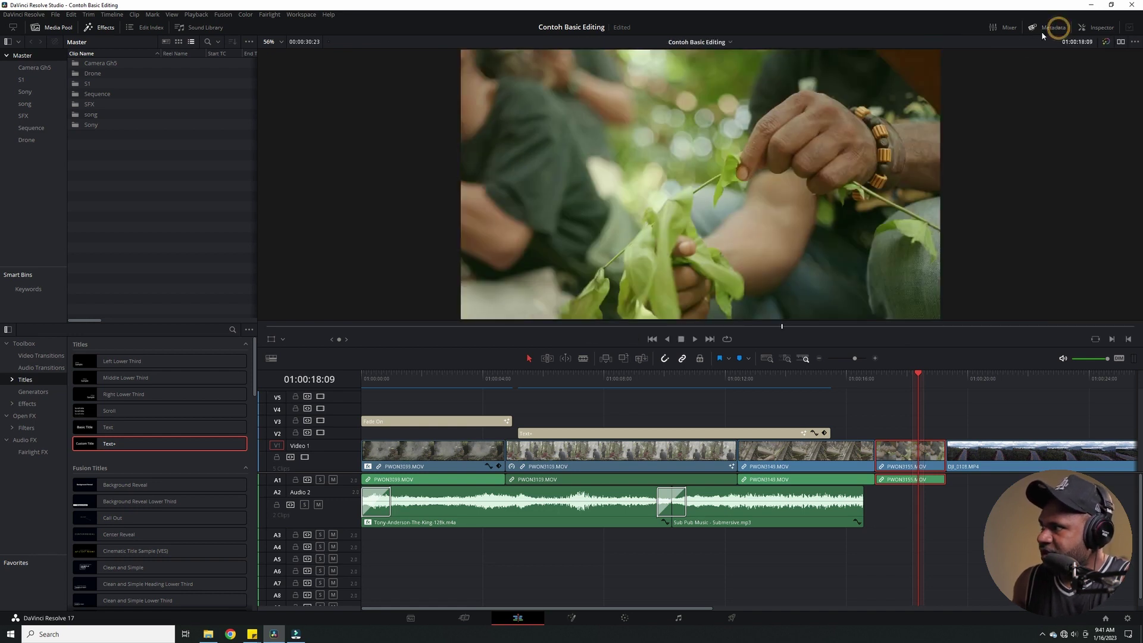
click(1008, 28)
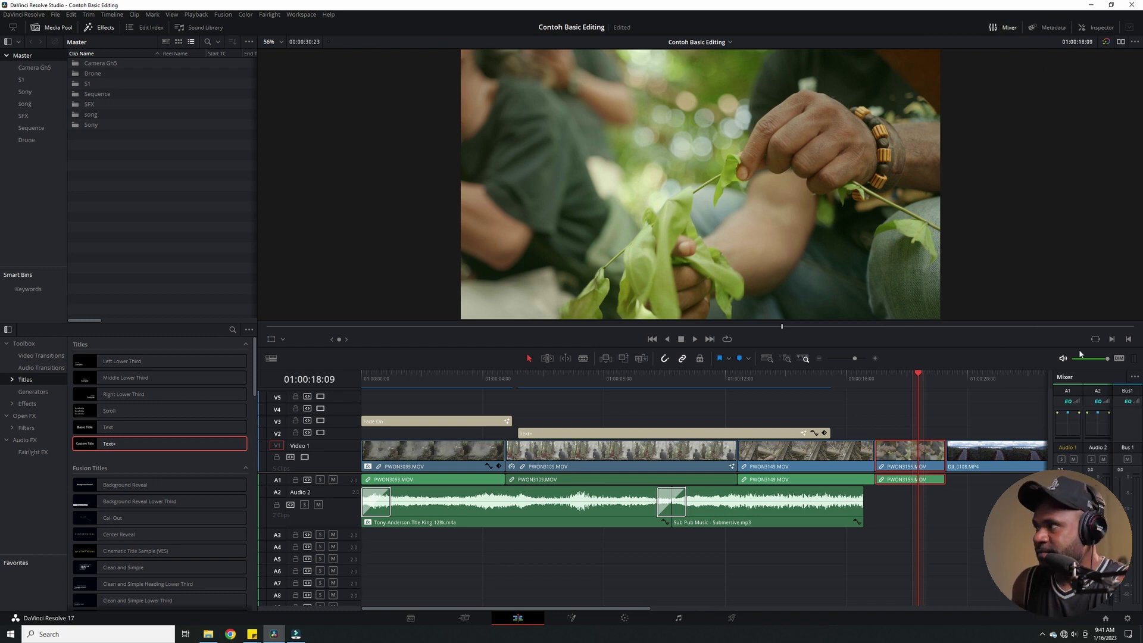
click(1009, 27)
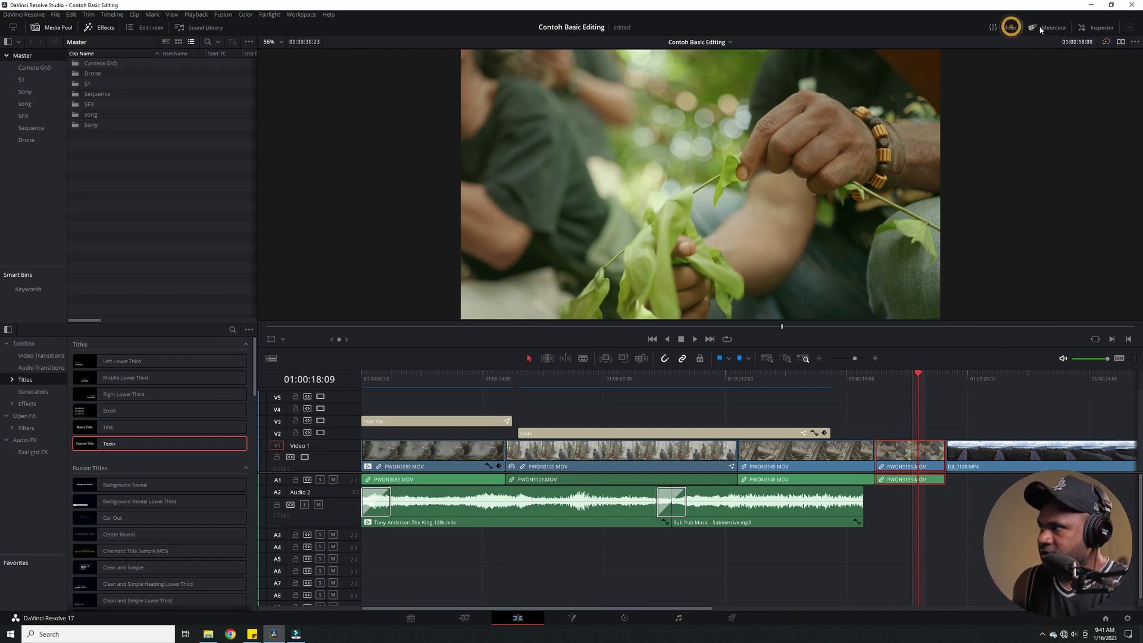
Step: Show the Inspector's video settings for the second clip on Video 1, PWON3109.MOV
click(1102, 28)
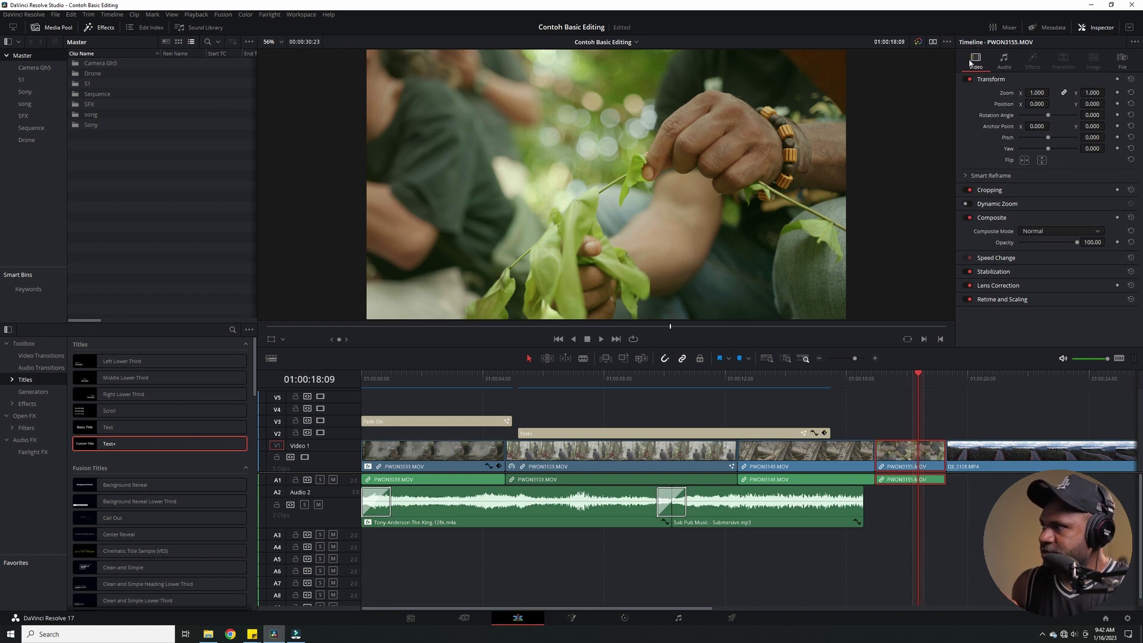
click(635, 451)
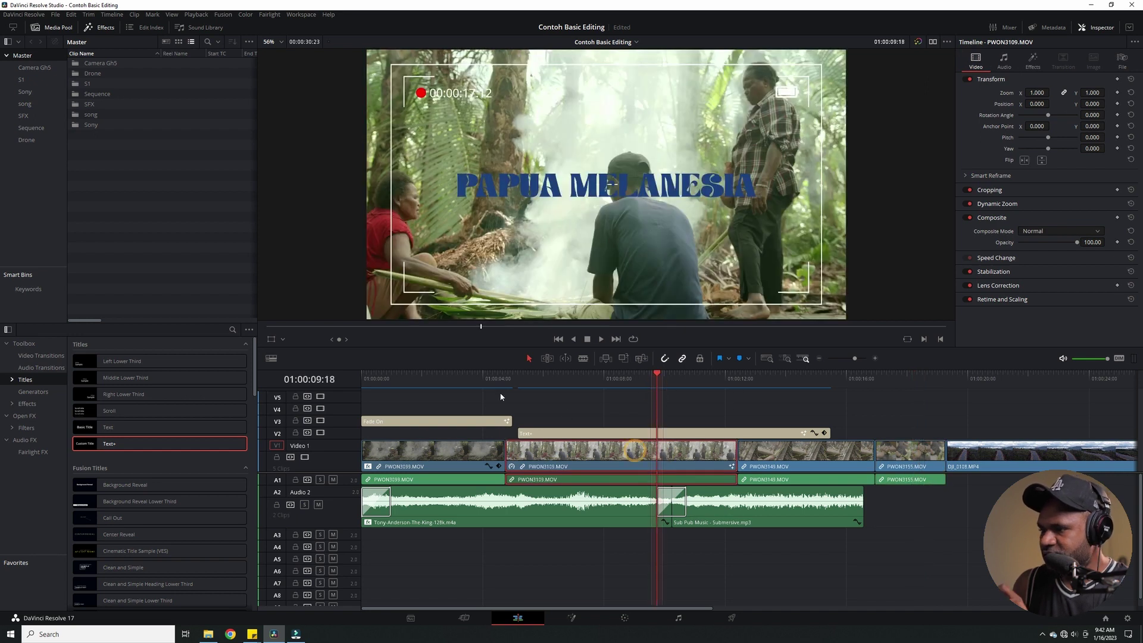
click(452, 450)
click(435, 457)
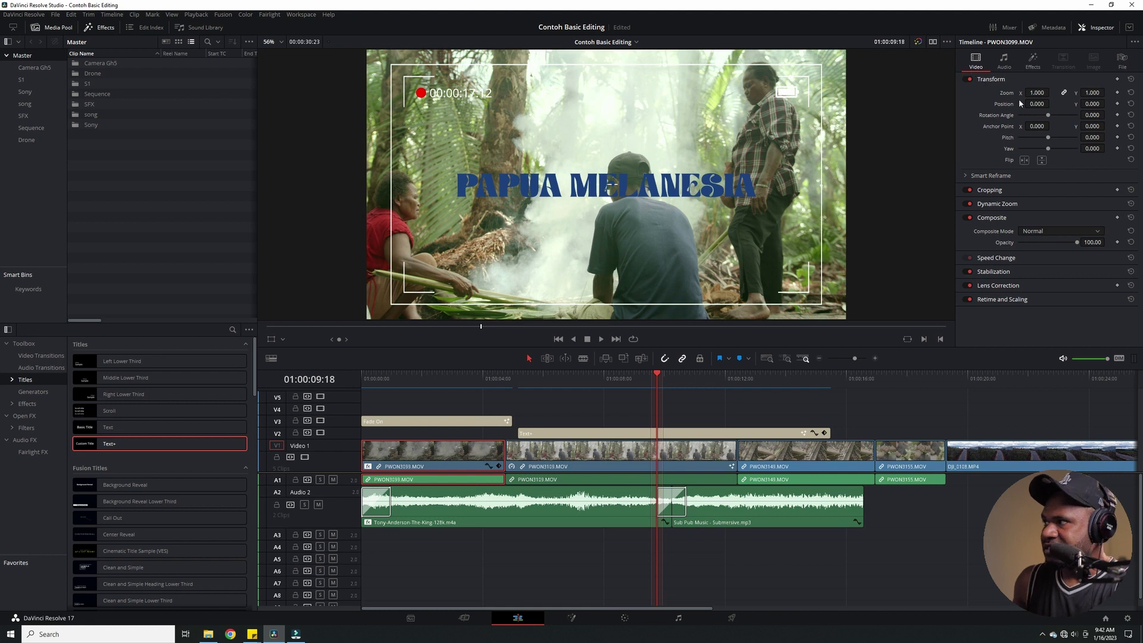
click(584, 451)
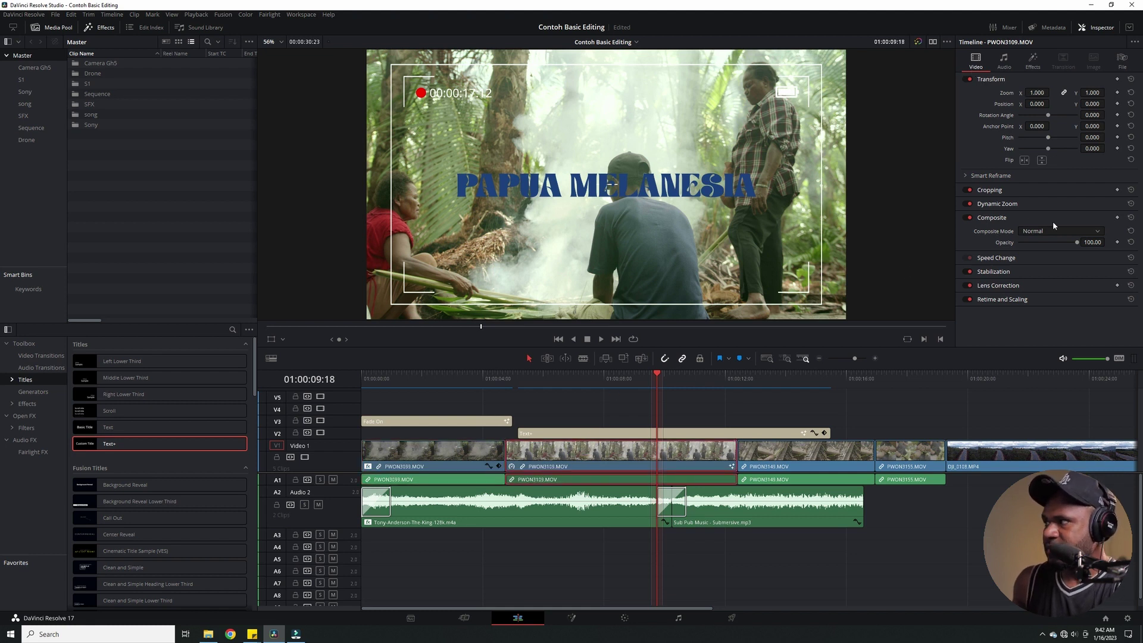
Step: Try a zoom of 0.750 and a horizontal position of 308 on the second clip, resetting each value
drag(1038, 94, 1094, 93)
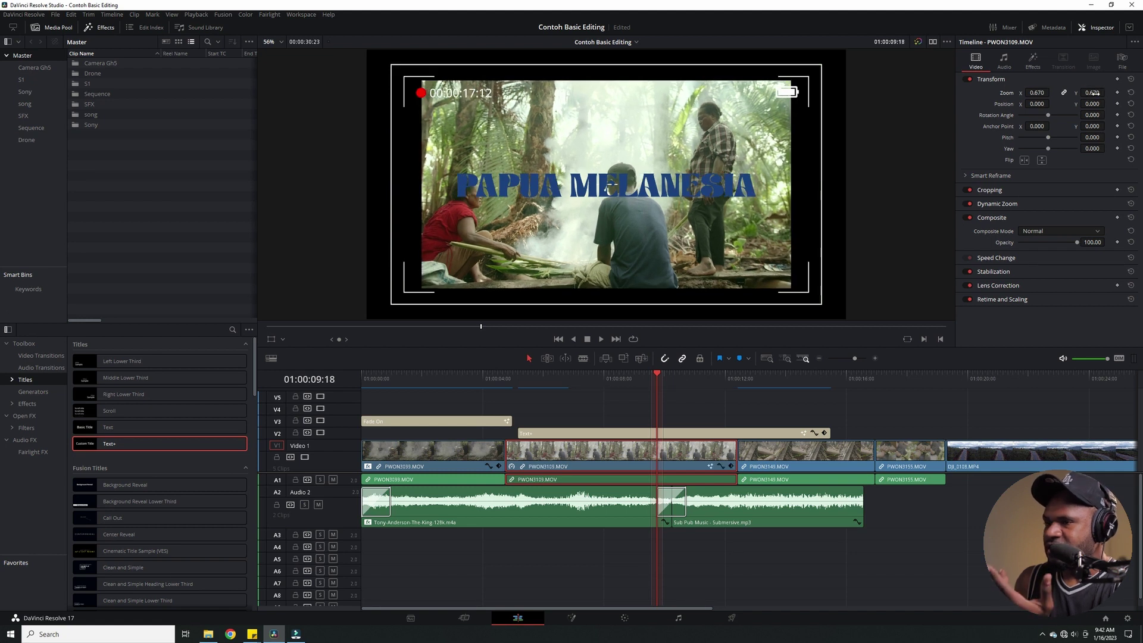
drag(1036, 93, 1039, 93)
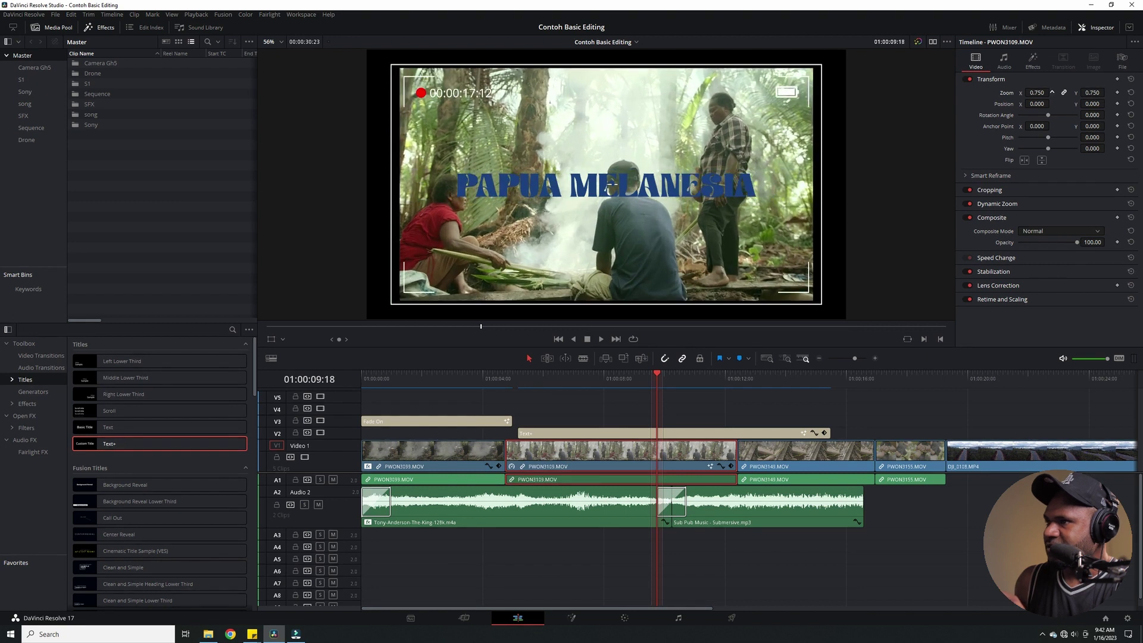
click(1131, 93)
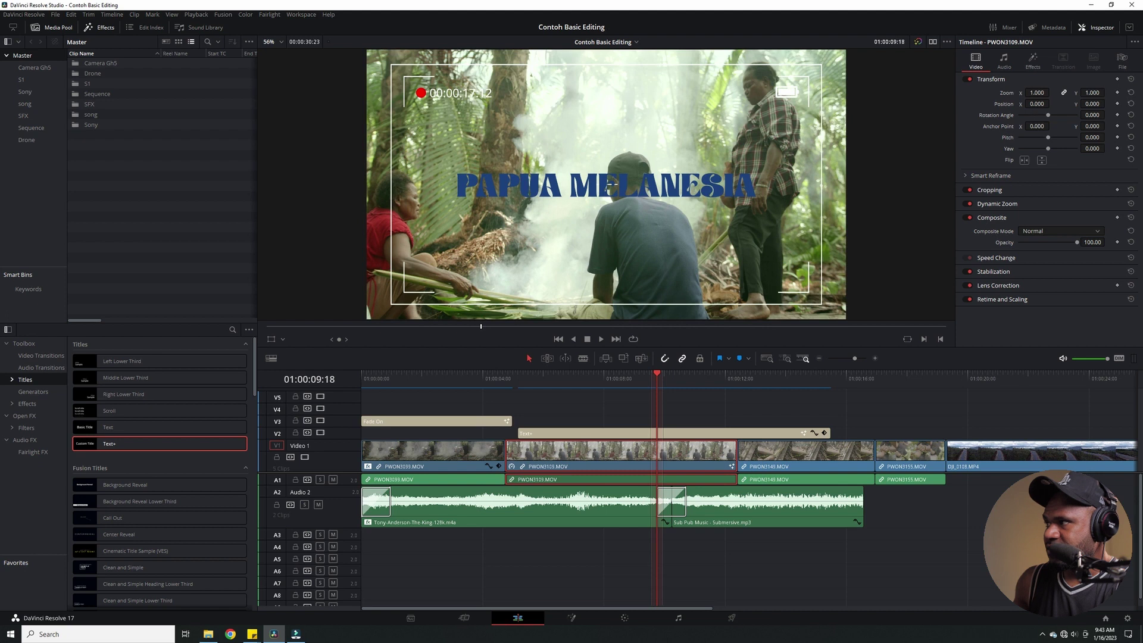
drag(1037, 103, 1052, 104)
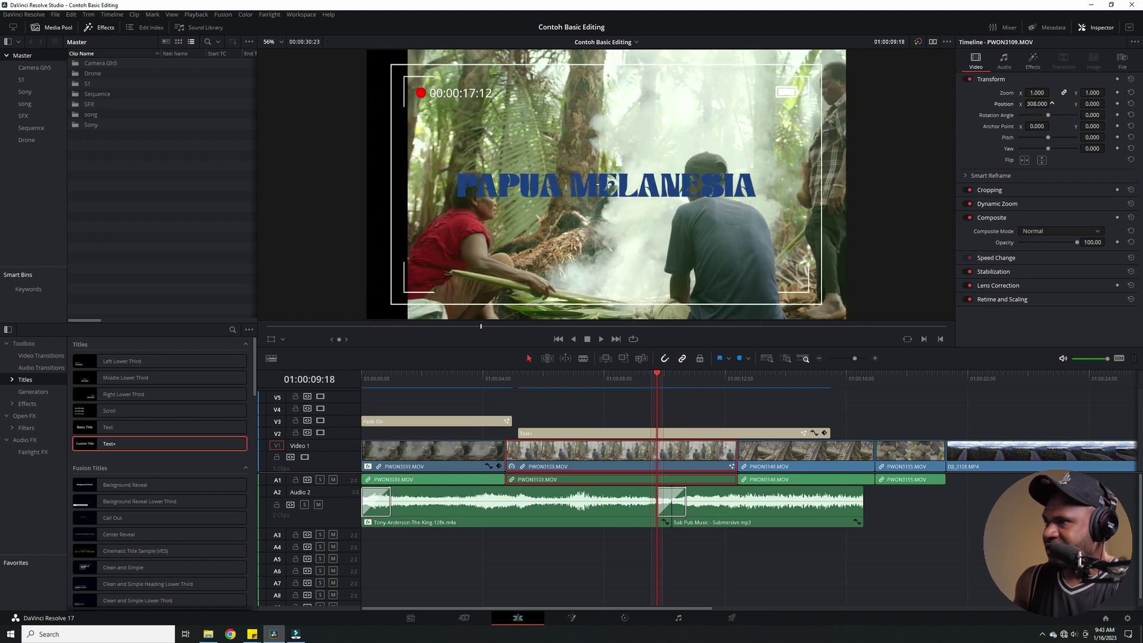
click(1131, 104)
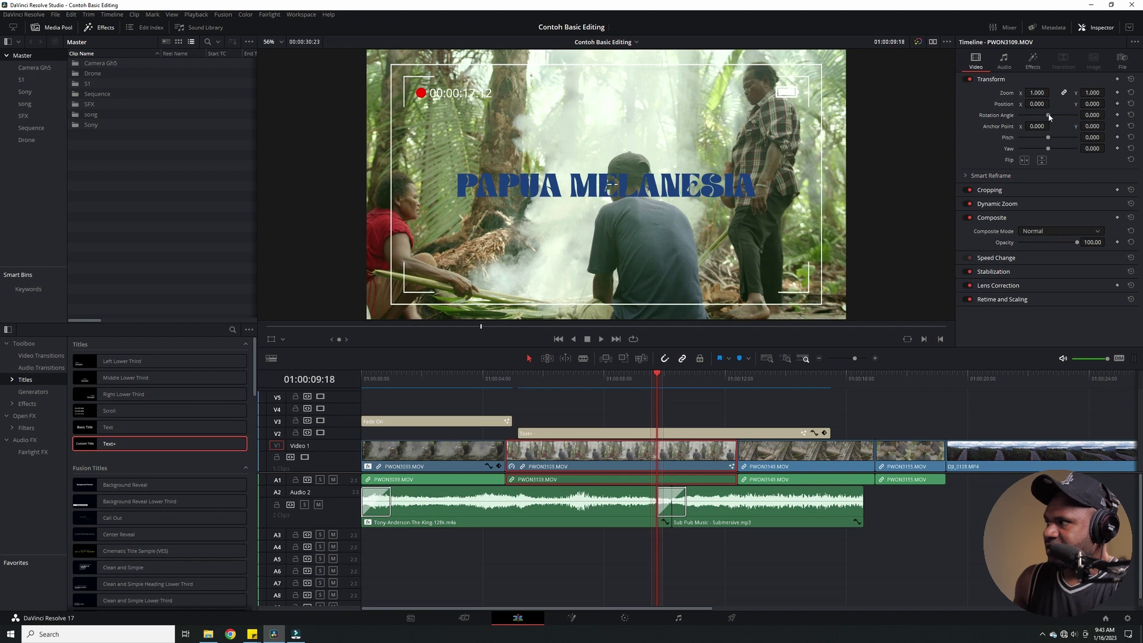
Step: Try rotating the second clip, and reset its rotation angle and anchor point
mouse_move(1050, 118)
mouse_down()
mouse_move(1060, 119)
mouse_move(1039, 116)
mouse_move(1032, 137)
mouse_move(1043, 137)
mouse_up()
click(1131, 115)
click(1132, 126)
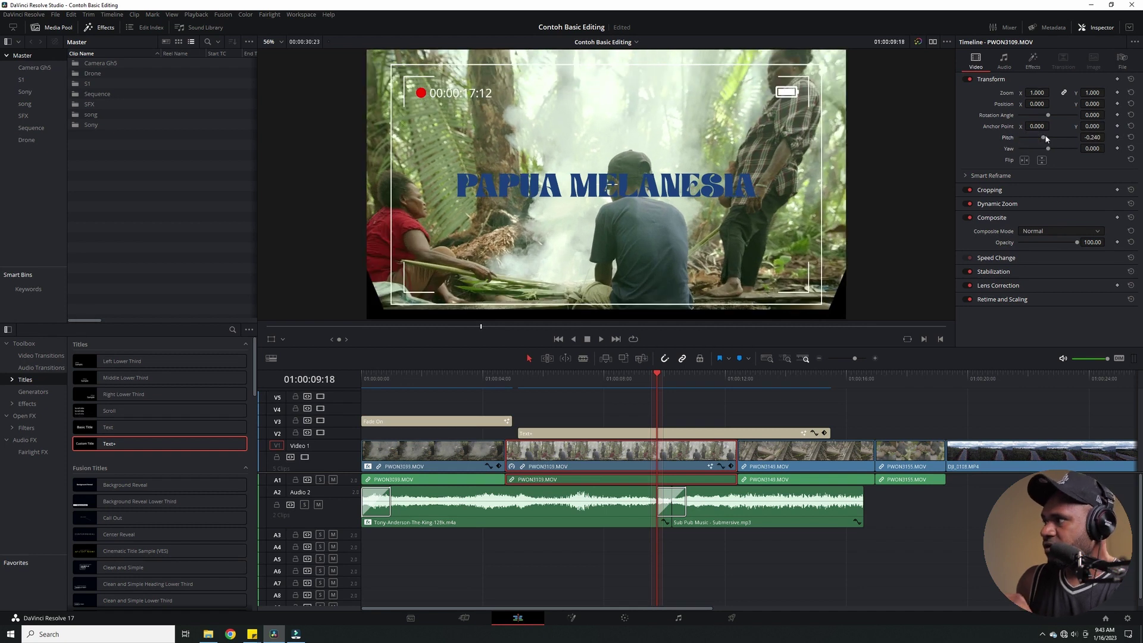
Step: Try a pitch of 0.057 and a yaw of 0.172 on the second clip, and reset both
mouse_move(1046, 138)
mouse_down()
mouse_move(1059, 138)
mouse_move(1035, 152)
mouse_move(1063, 150)
mouse_move(1039, 151)
mouse_up()
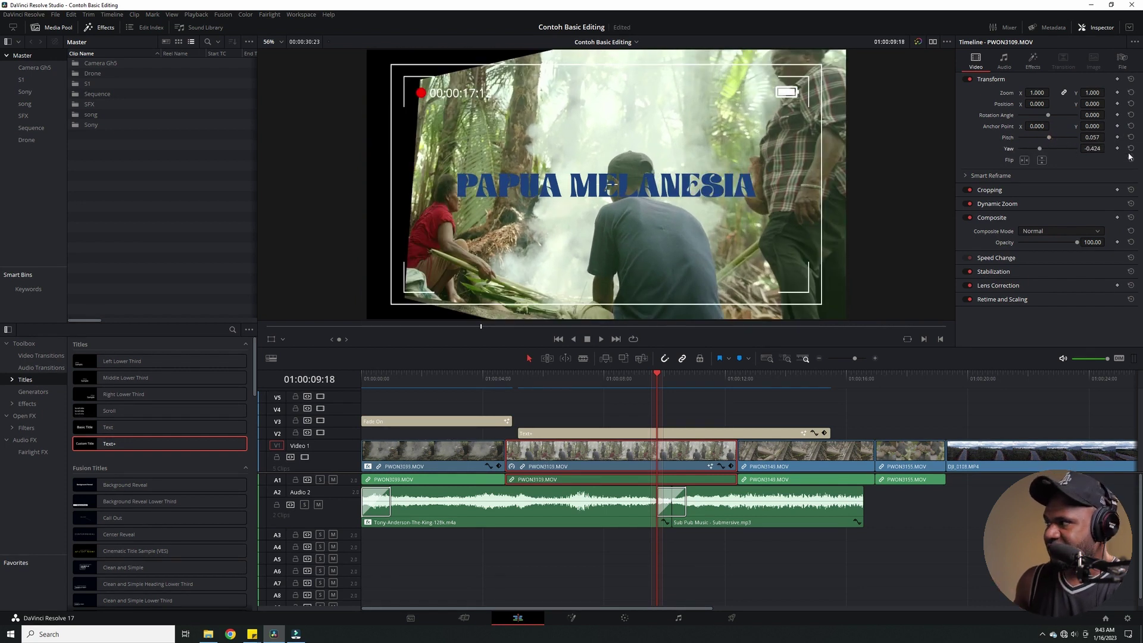
drag(1040, 151, 1053, 152)
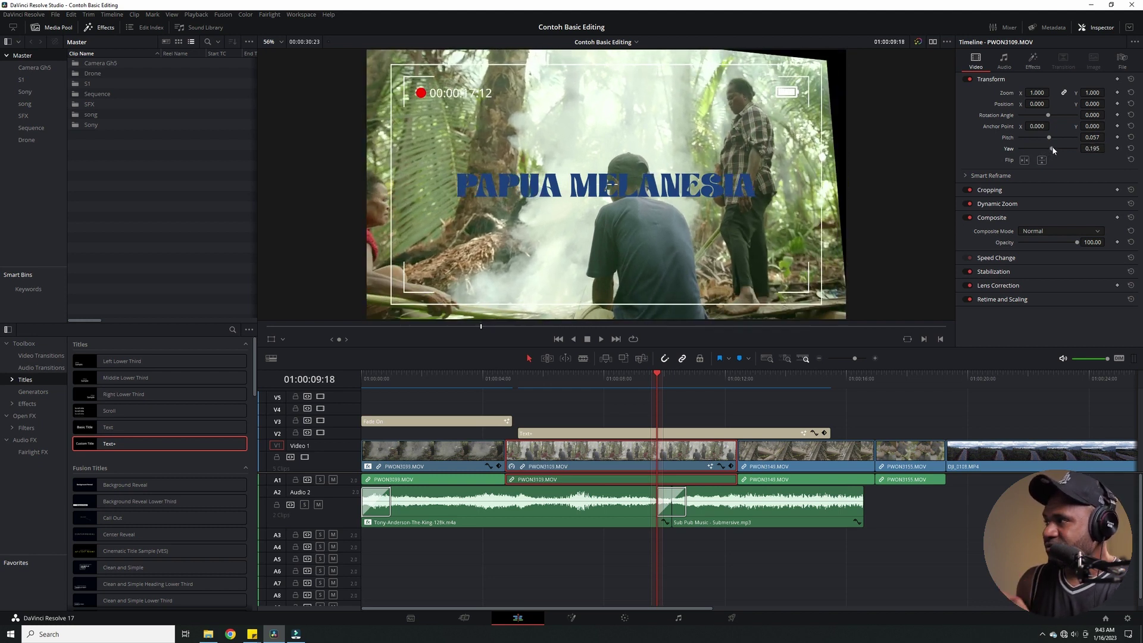
drag(1058, 151, 1058, 137)
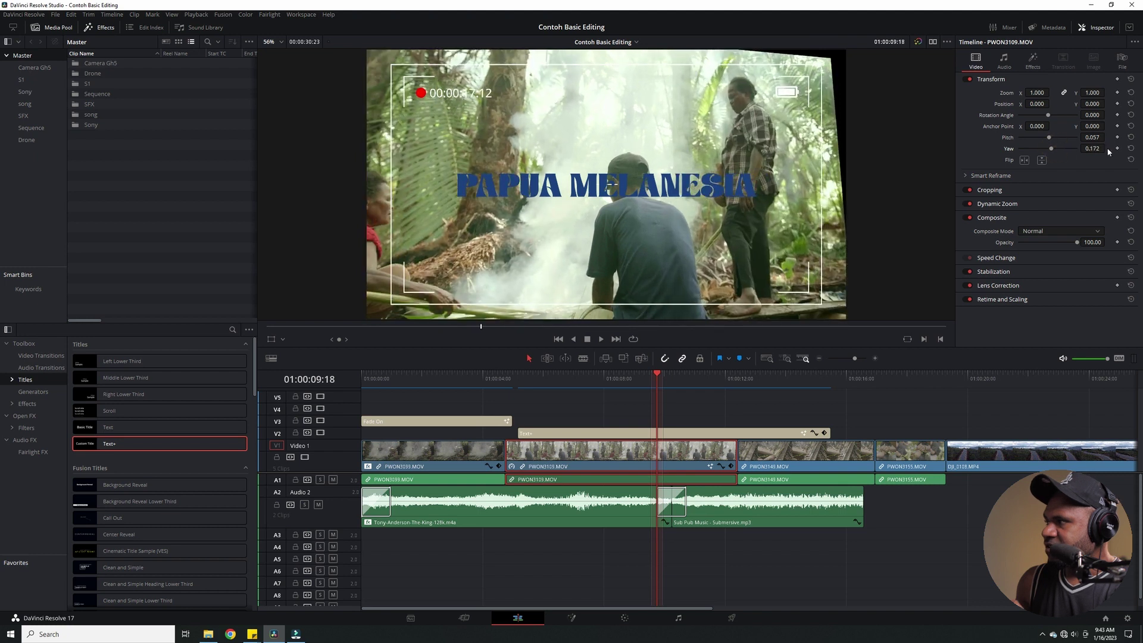
click(1131, 148)
click(1131, 137)
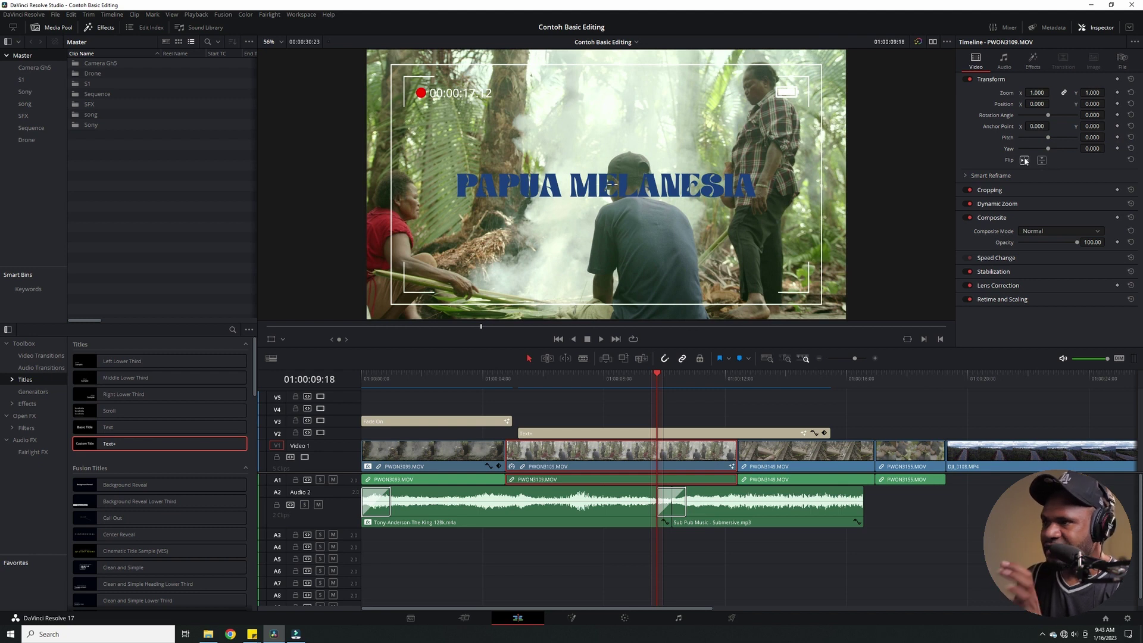
Step: Try both flip directions on clip PWON3109.MOV, keeping only the horizontal flip
click(1025, 161)
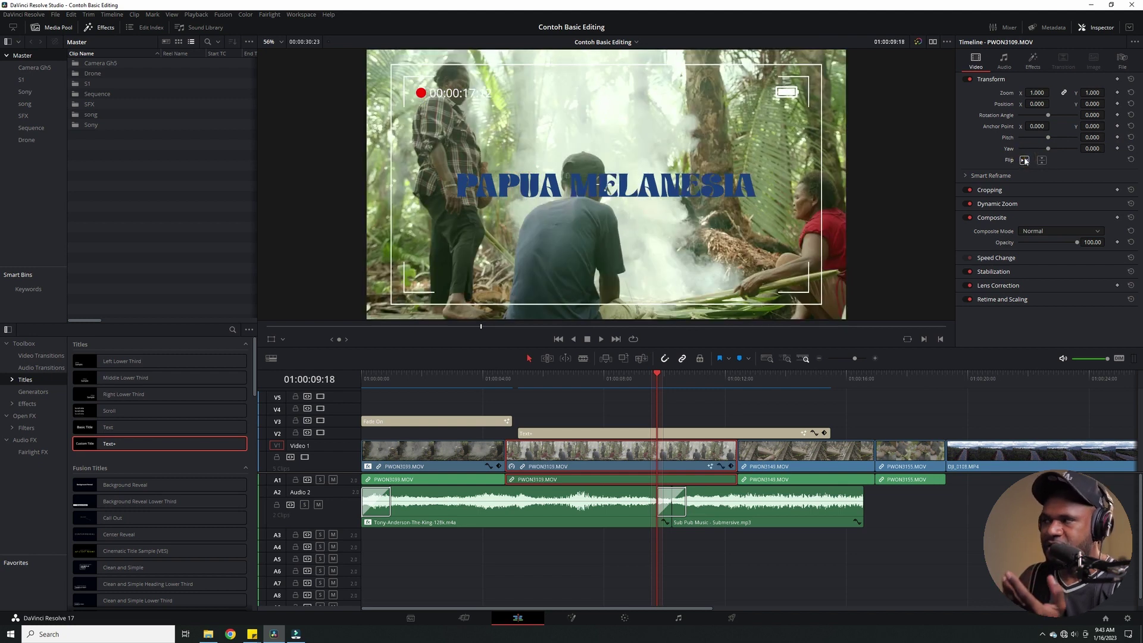
click(1042, 161)
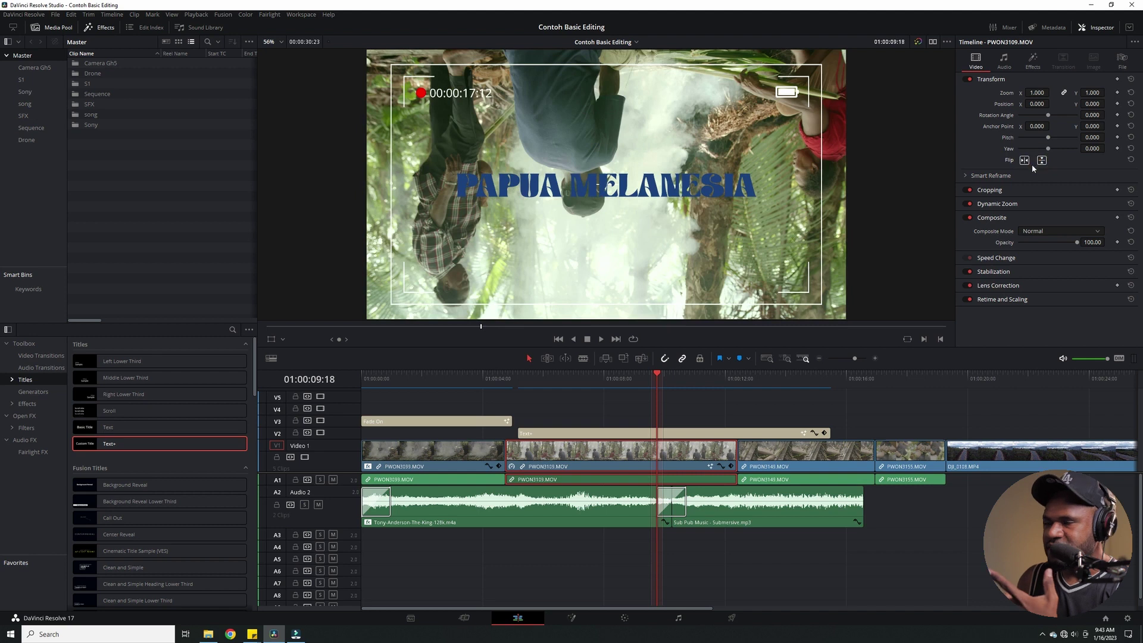
click(1132, 159)
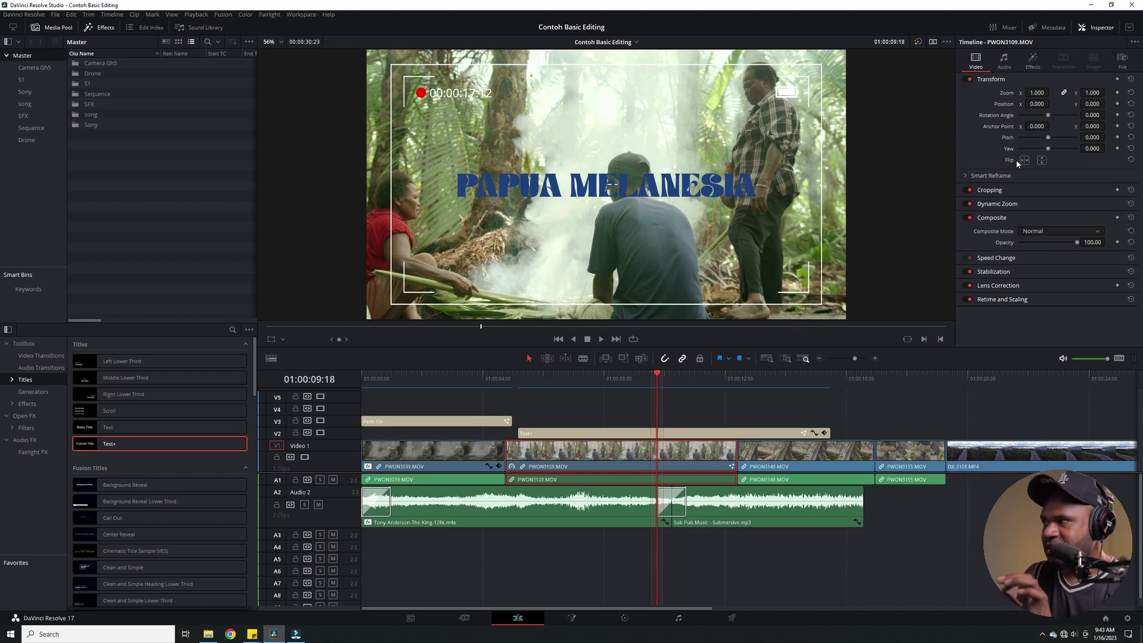
click(1024, 160)
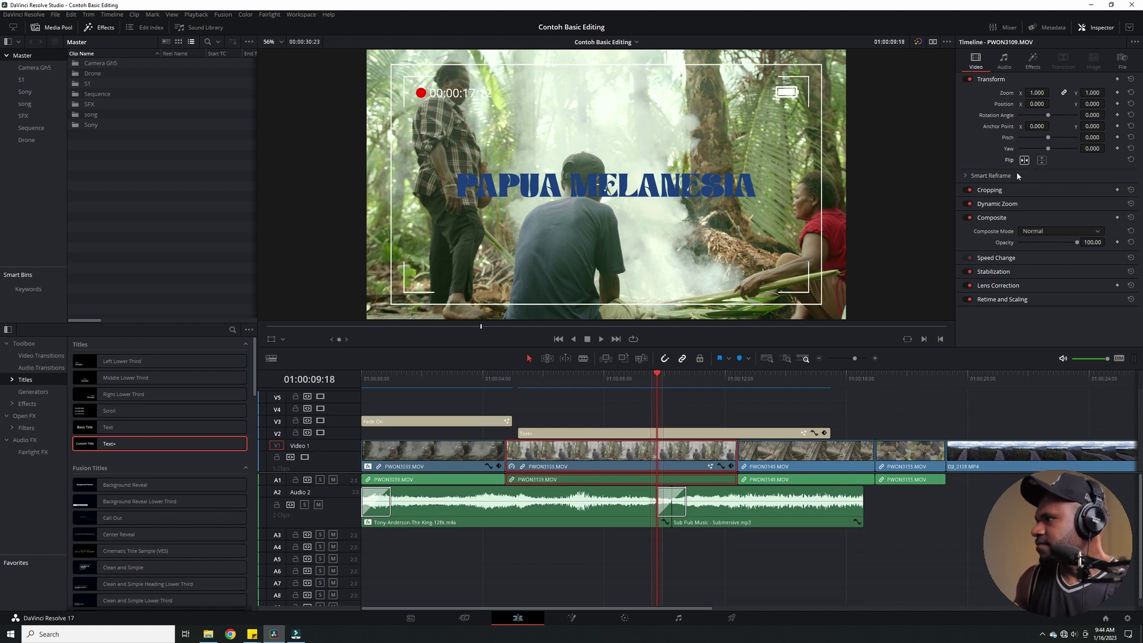
Step: Turn off the horizontal flip on clip PWON3109.MOV
click(988, 81)
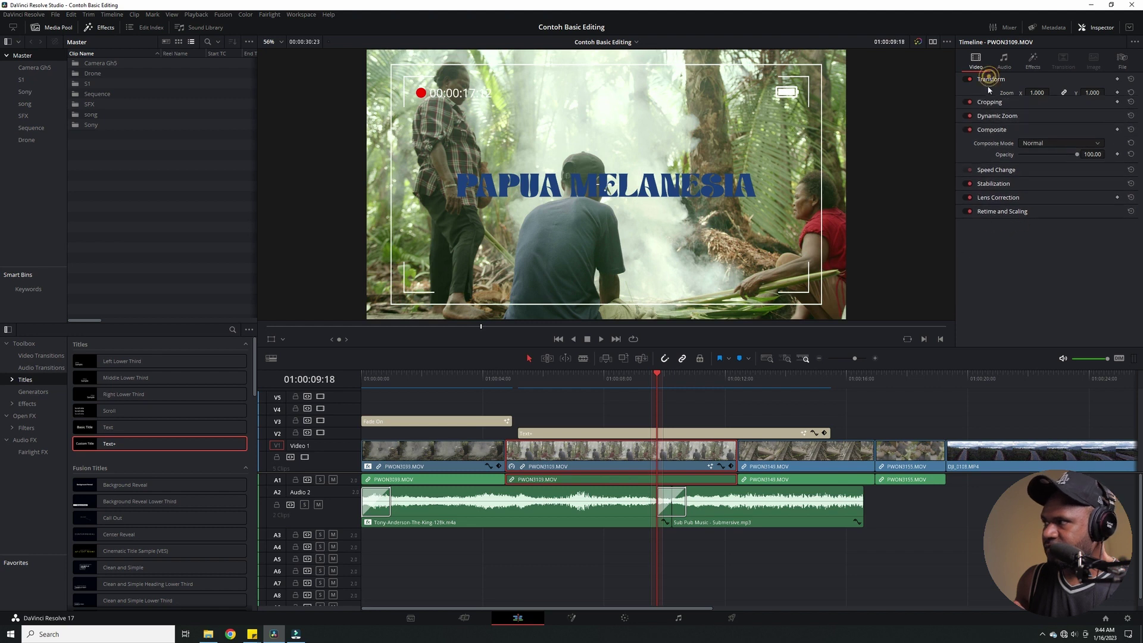
click(988, 94)
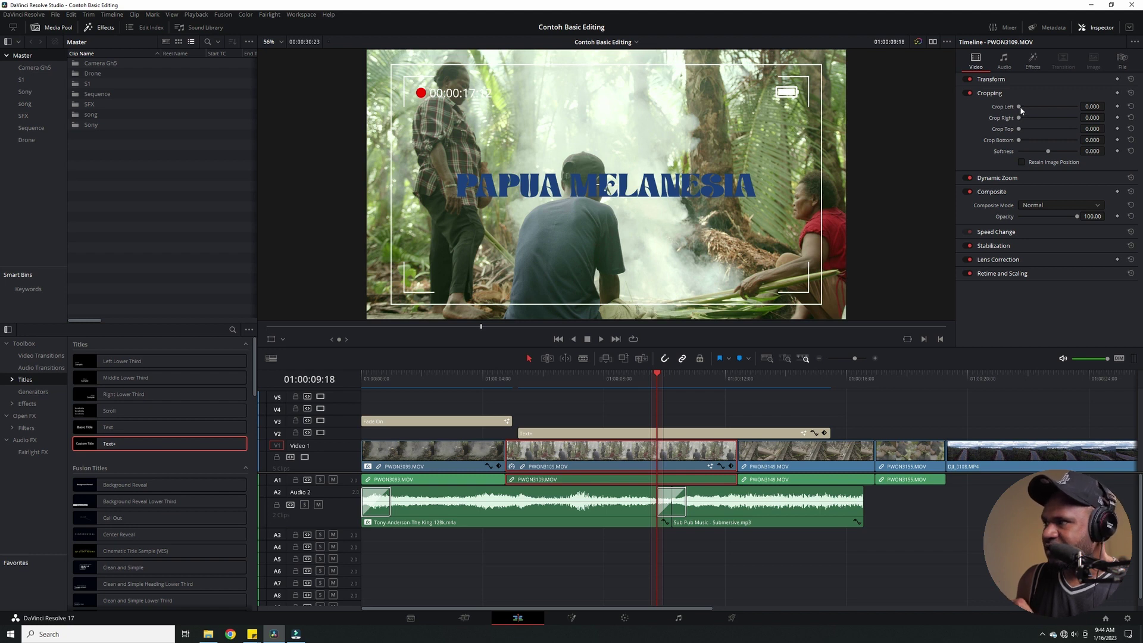
drag(1021, 110, 1006, 113)
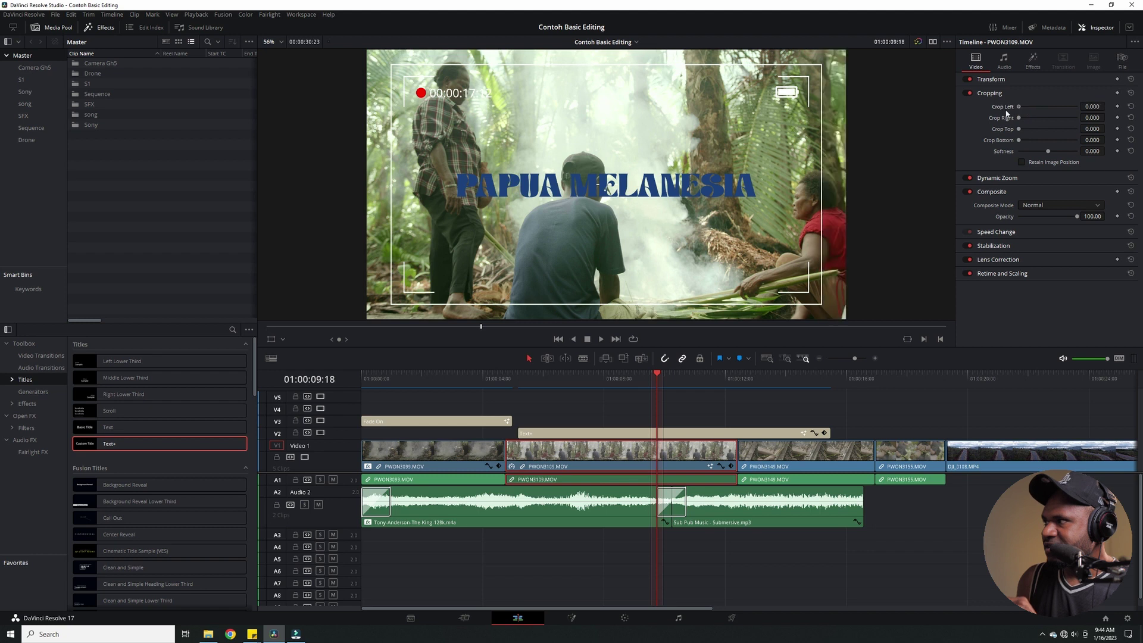
click(991, 80)
click(1024, 161)
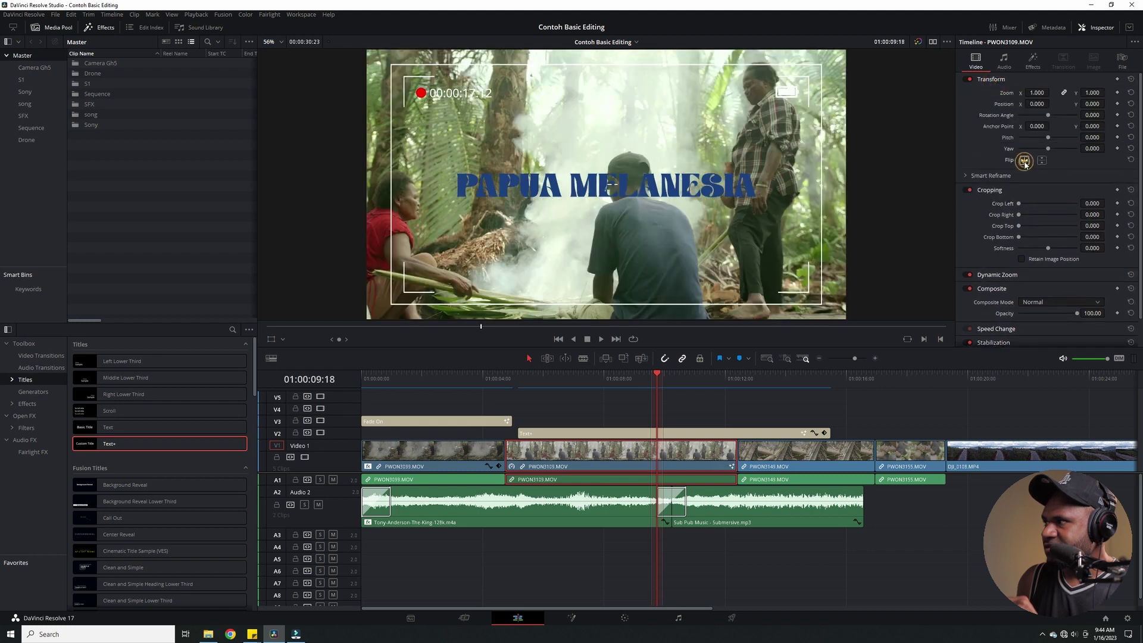
click(997, 81)
Step: Try cropping the clip 513 left, 674.2 right, and 288.5 top and bottom, with softness 60.31 and -100, and reset the cropping
drag(1019, 107, 1035, 147)
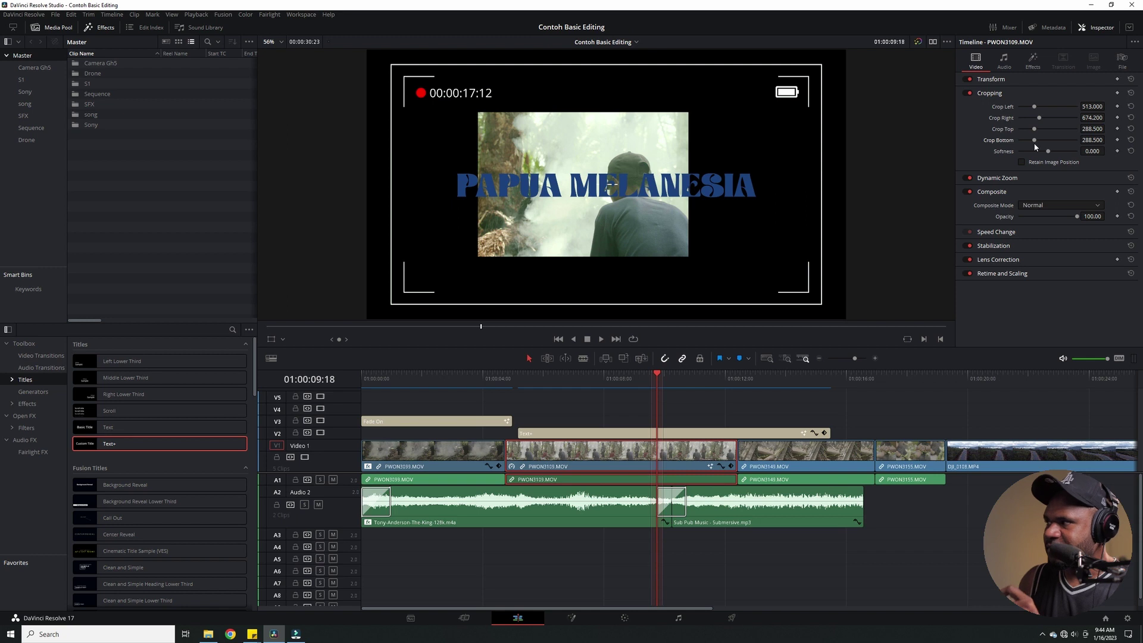
drag(1047, 155, 1067, 154)
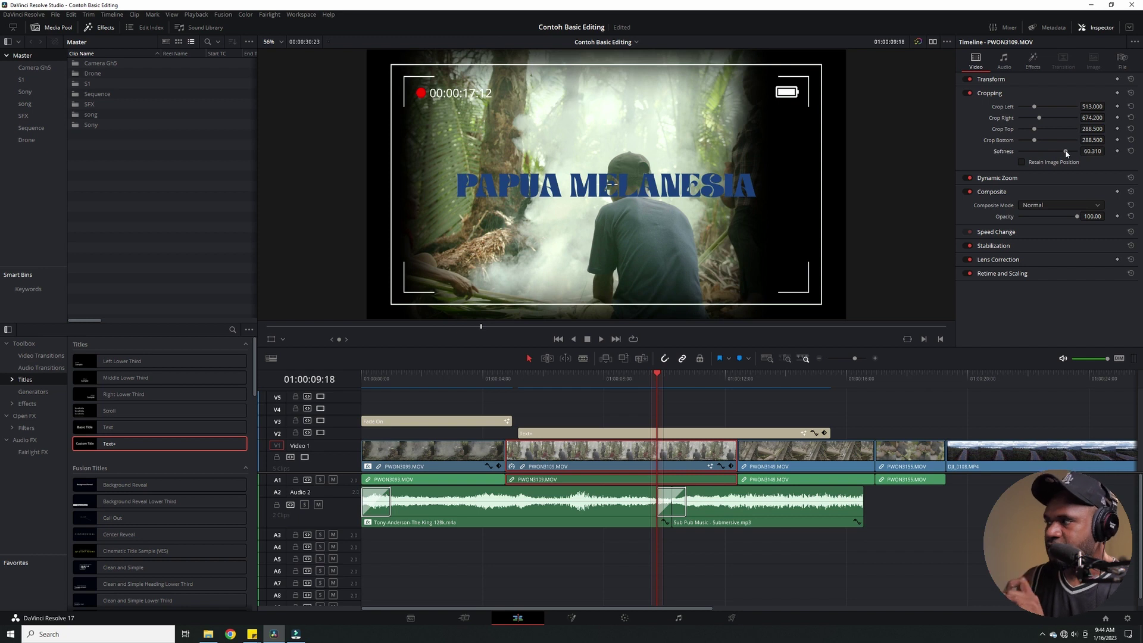
click(1066, 153)
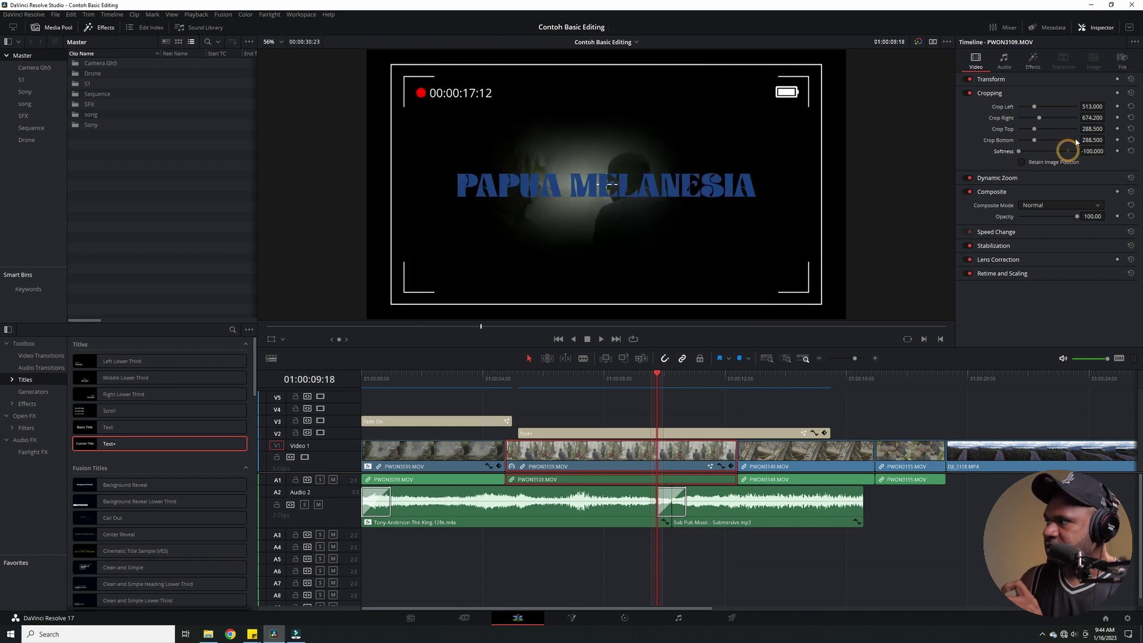
click(1131, 93)
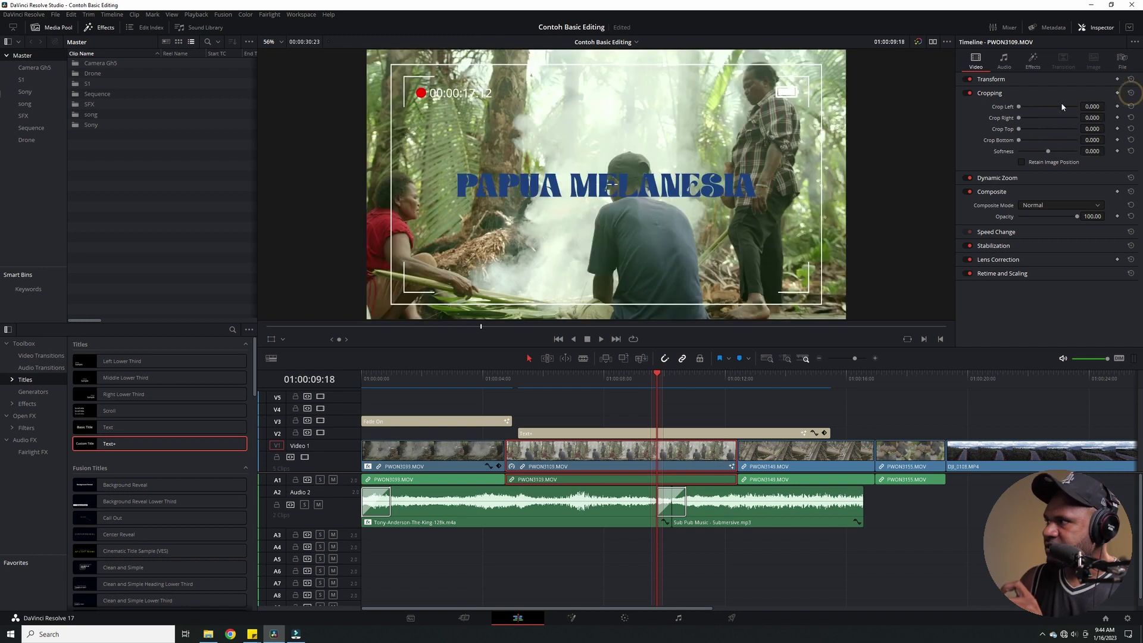
Step: Switch Dynamic Zoom off and back on for clip PWON3109.MOV
click(990, 93)
click(991, 109)
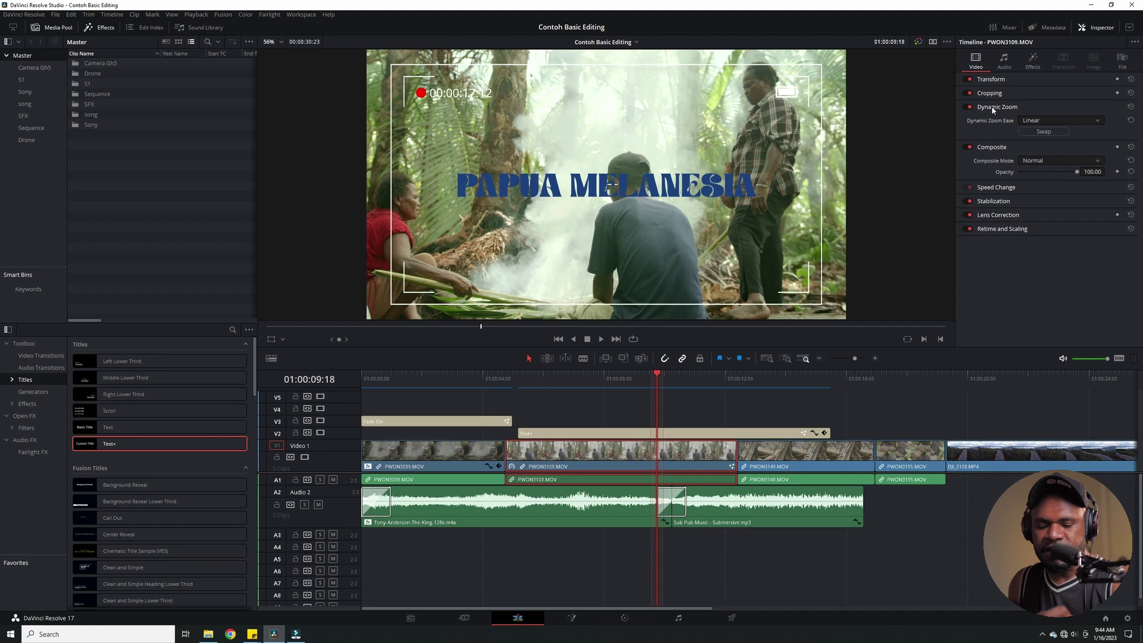
click(559, 393)
click(534, 376)
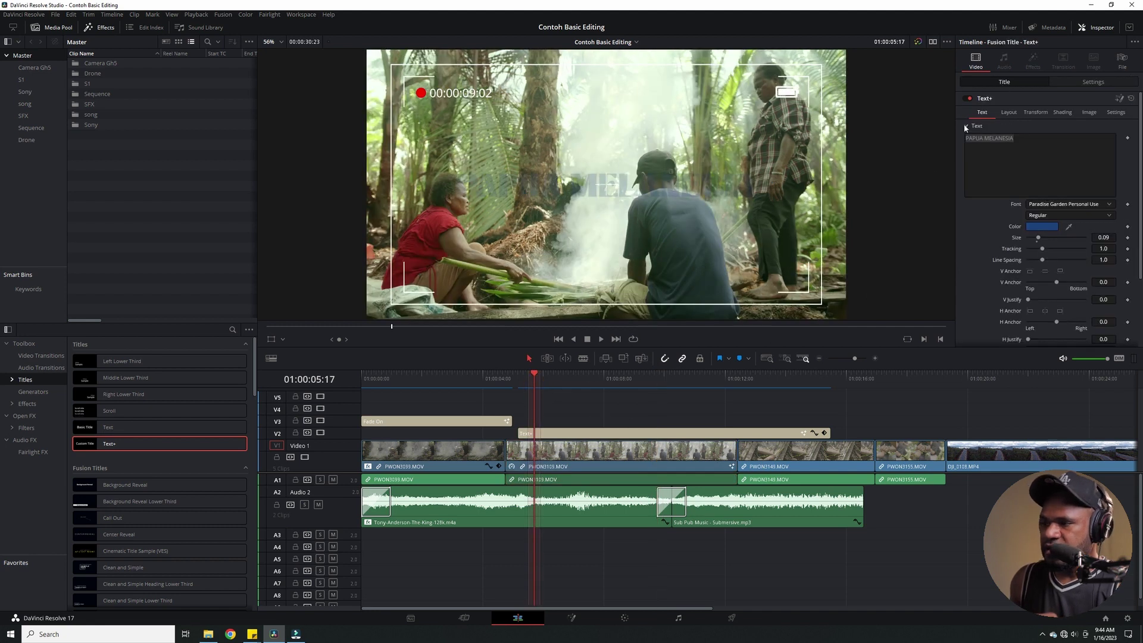
click(619, 468)
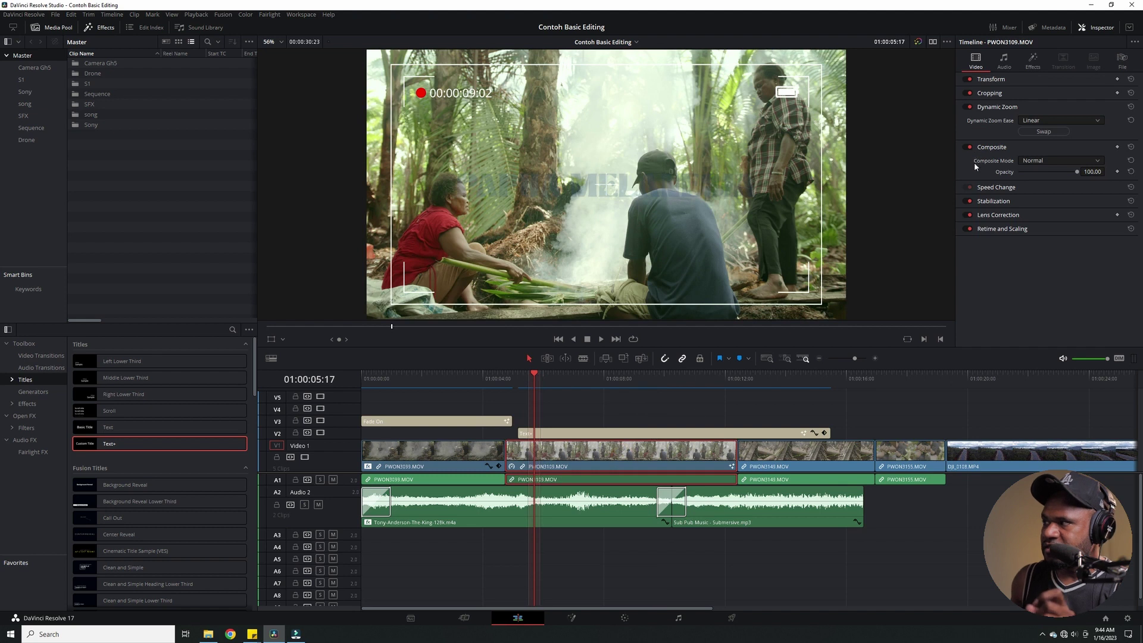
click(970, 107)
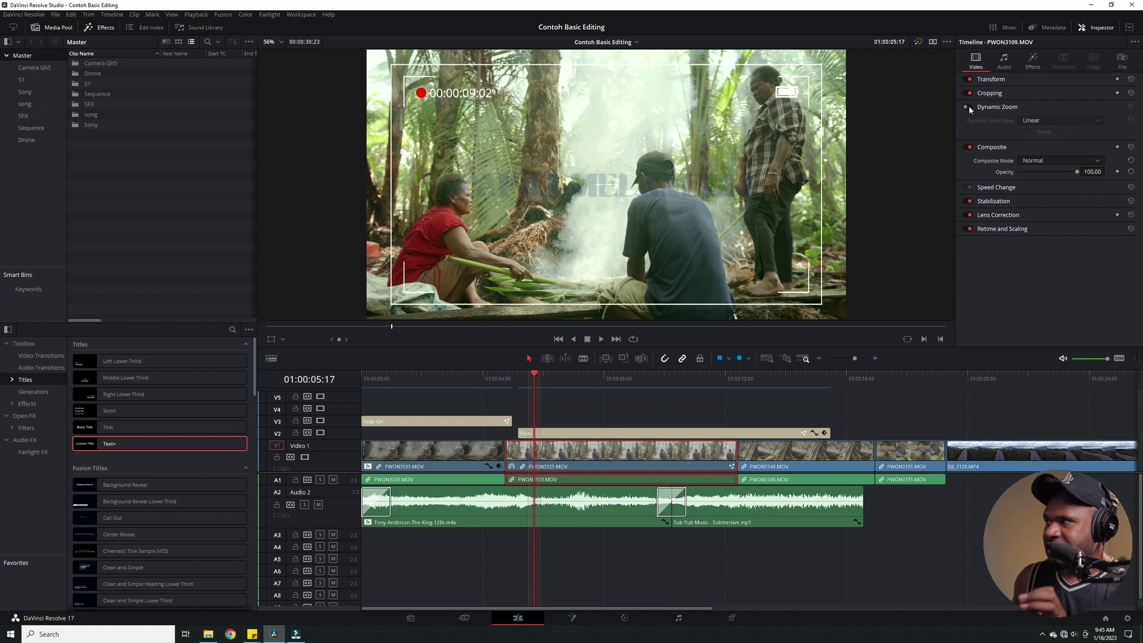
click(969, 107)
Step: Play back clip PWON3109.MOV from near its start to preview the linear dynamic zoom
click(507, 377)
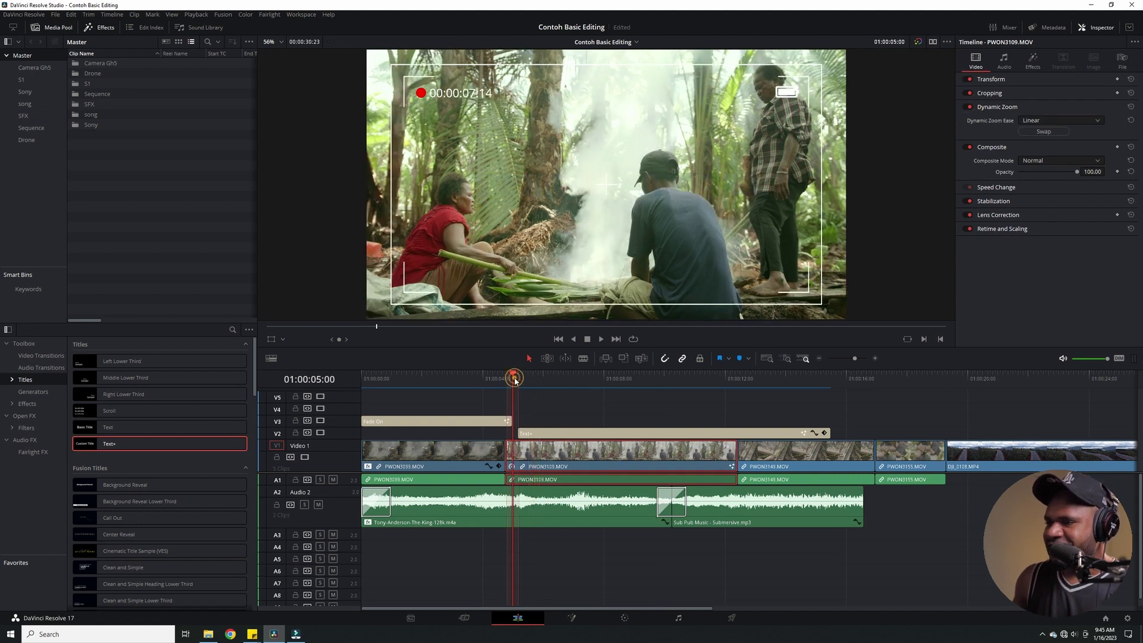
key(space)
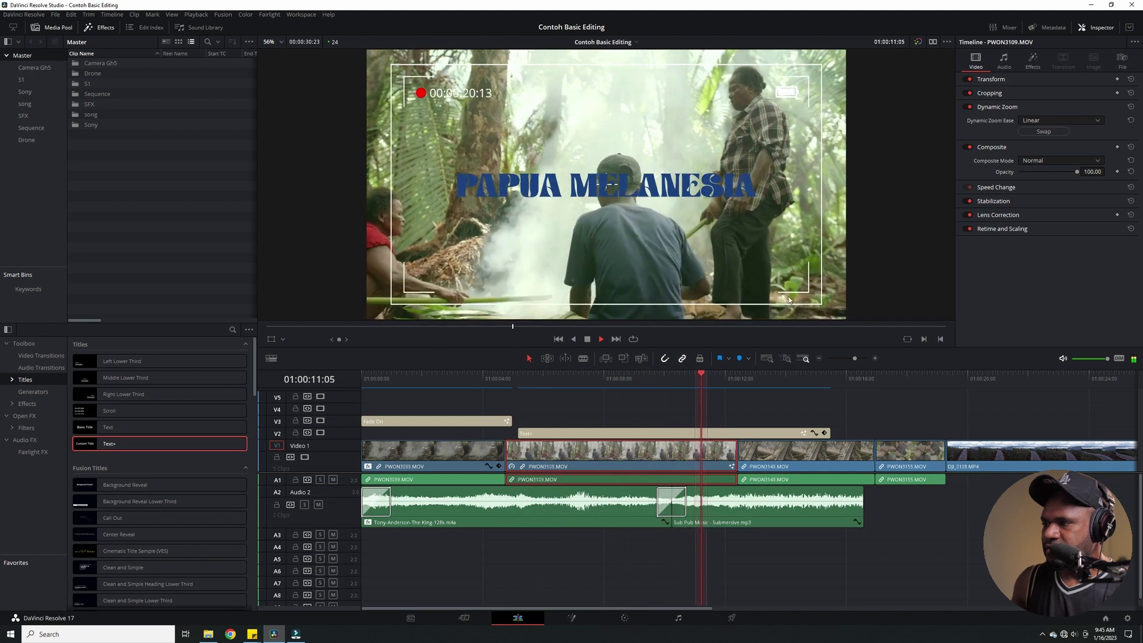
key(space)
Step: Swap the dynamic zoom's start and end framing on clip PWON3109.MOV and preview the clip from its start
click(510, 380)
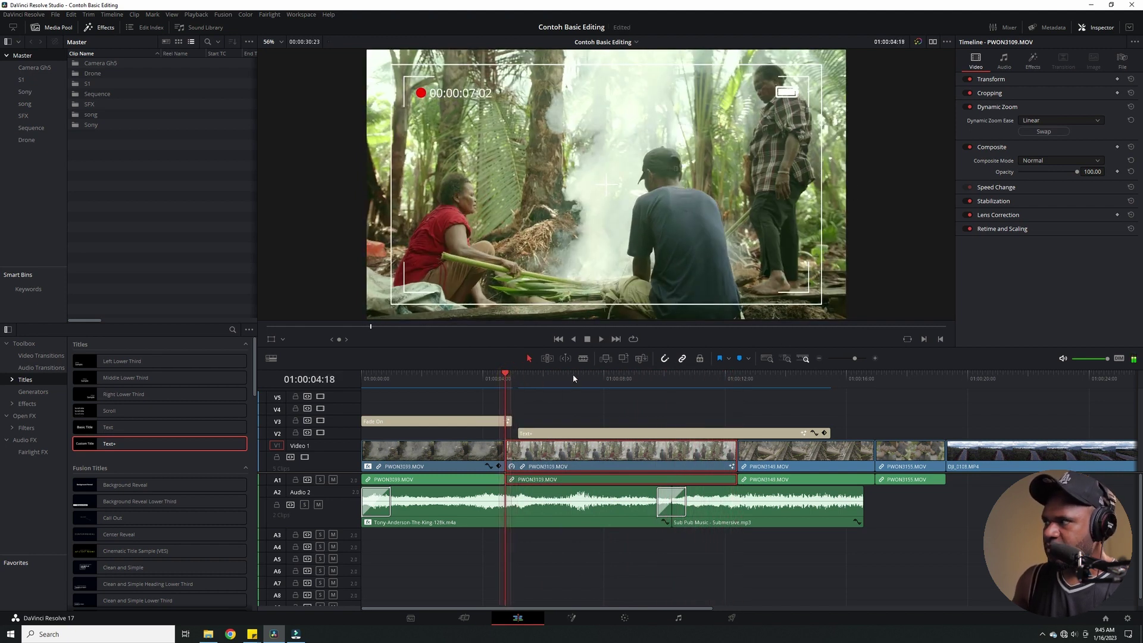
click(989, 147)
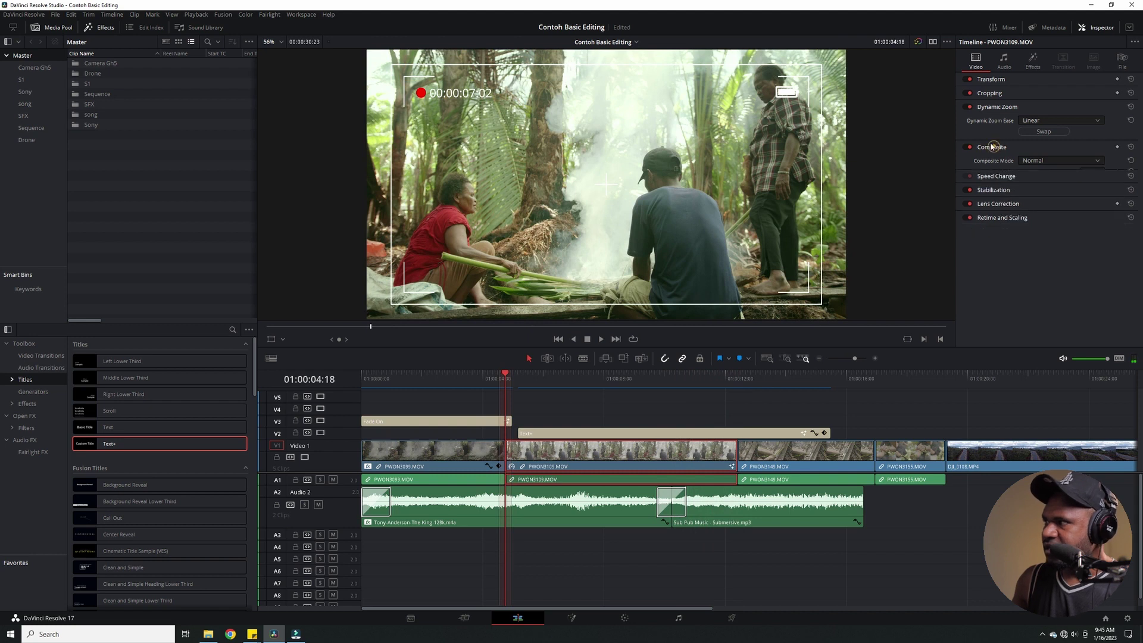
click(1039, 130)
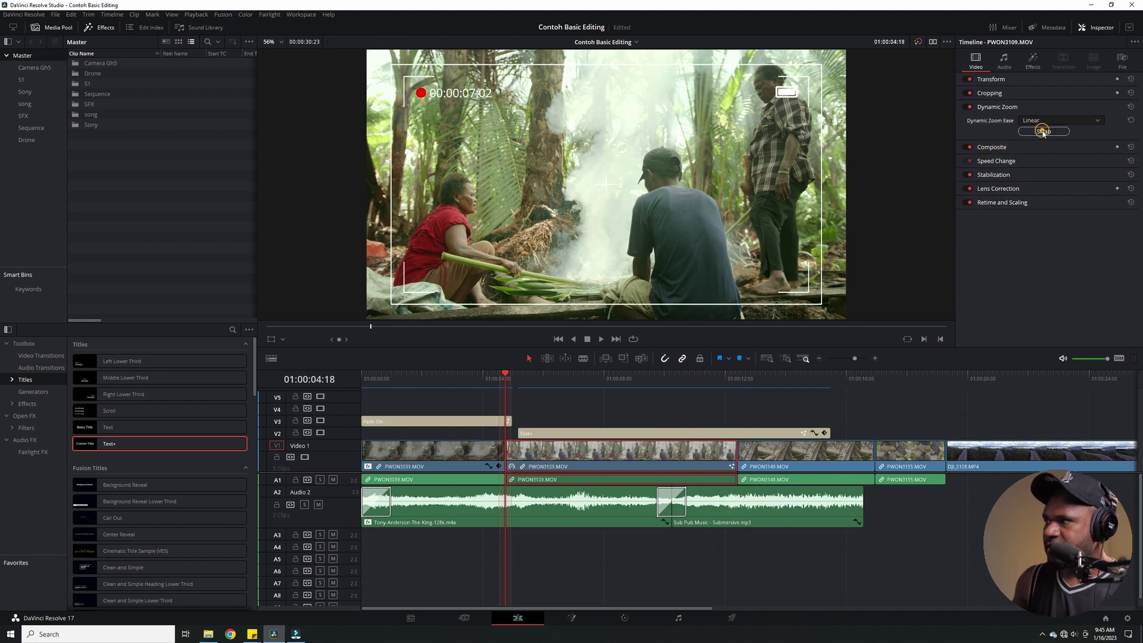
key(space)
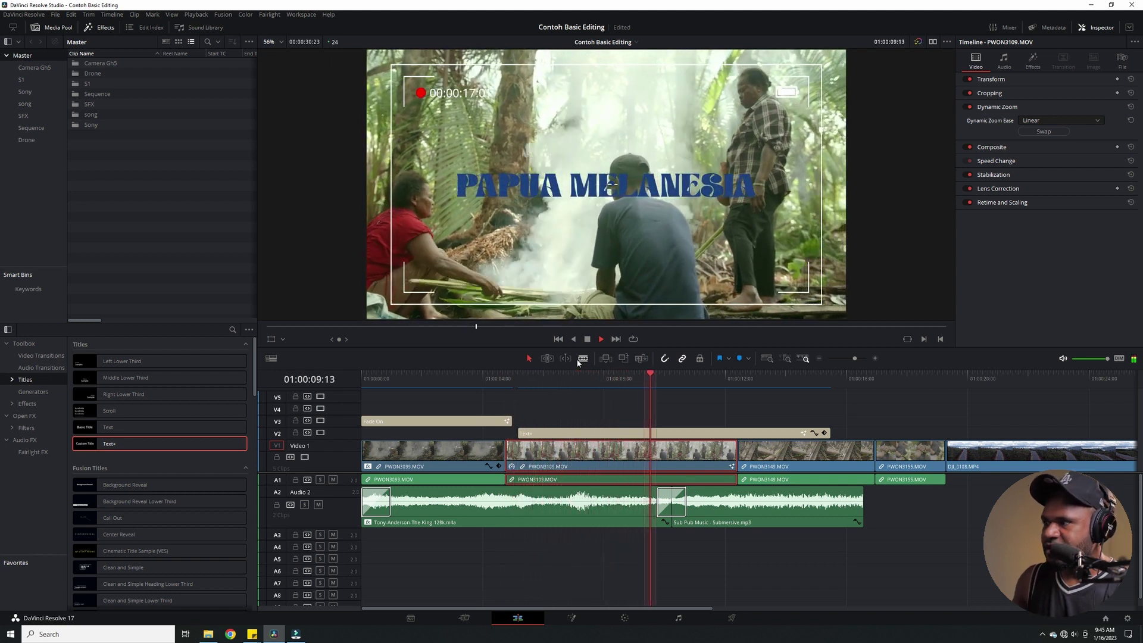
key(space)
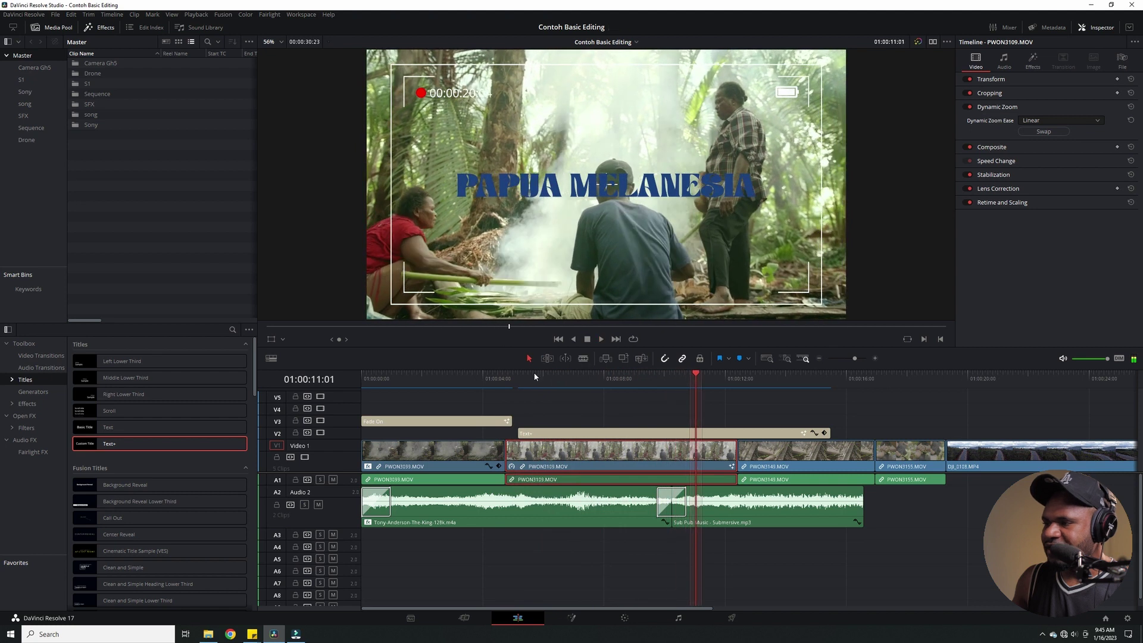
click(524, 375)
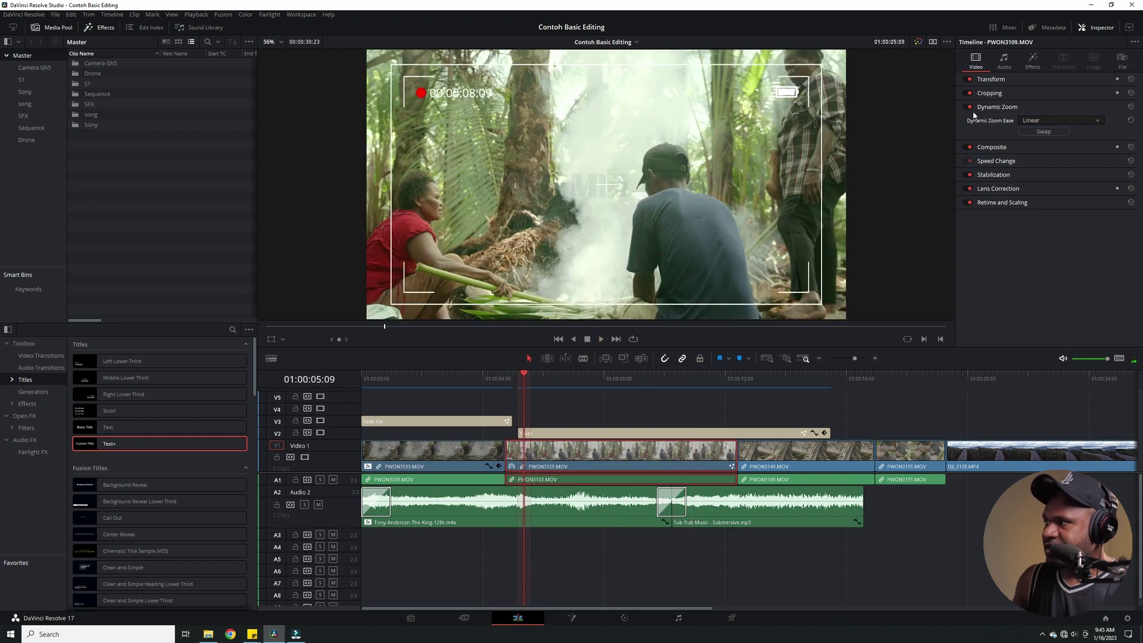
Step: Duplicate clip PWON3149.MOV onto track V3 above the second clip, and blend it with the Lighten composite mode
click(992, 148)
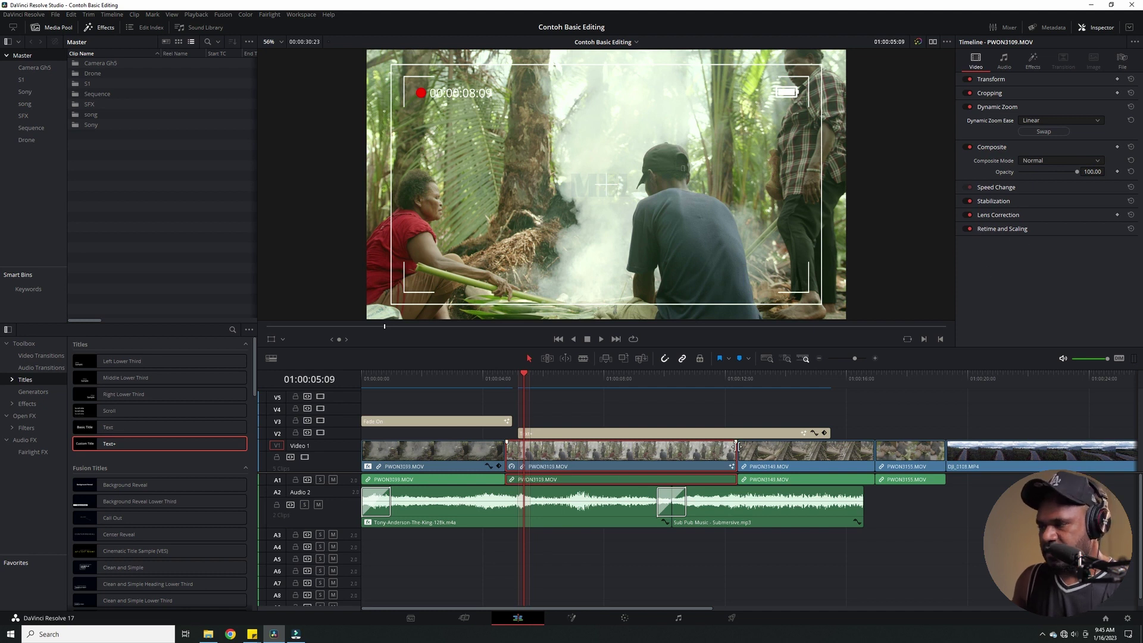
drag(782, 457, 554, 415)
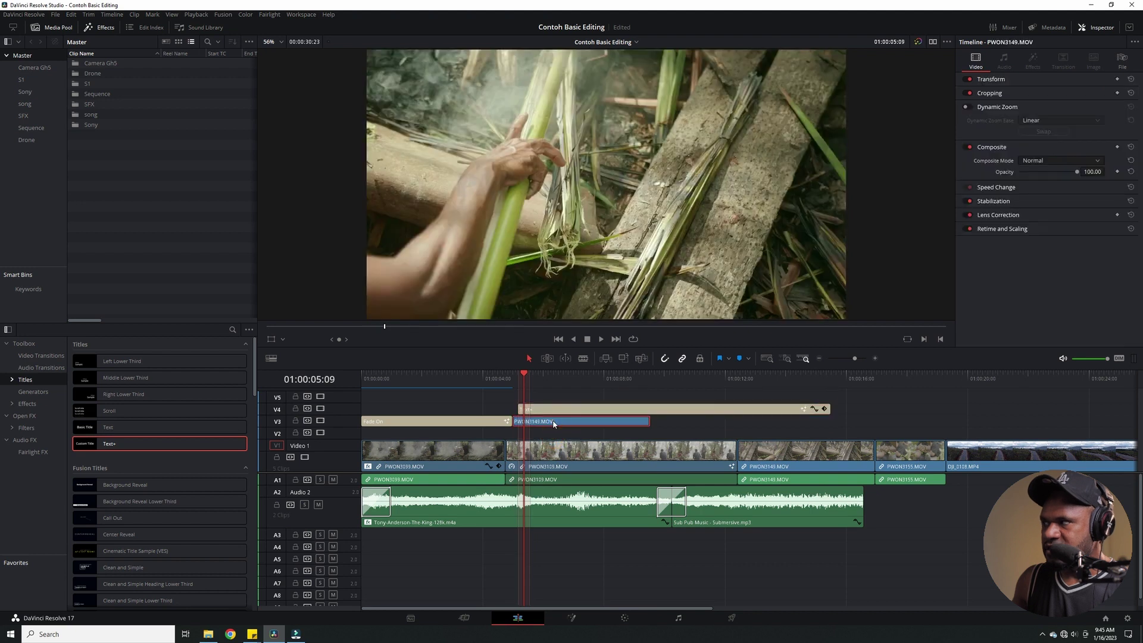
click(1036, 161)
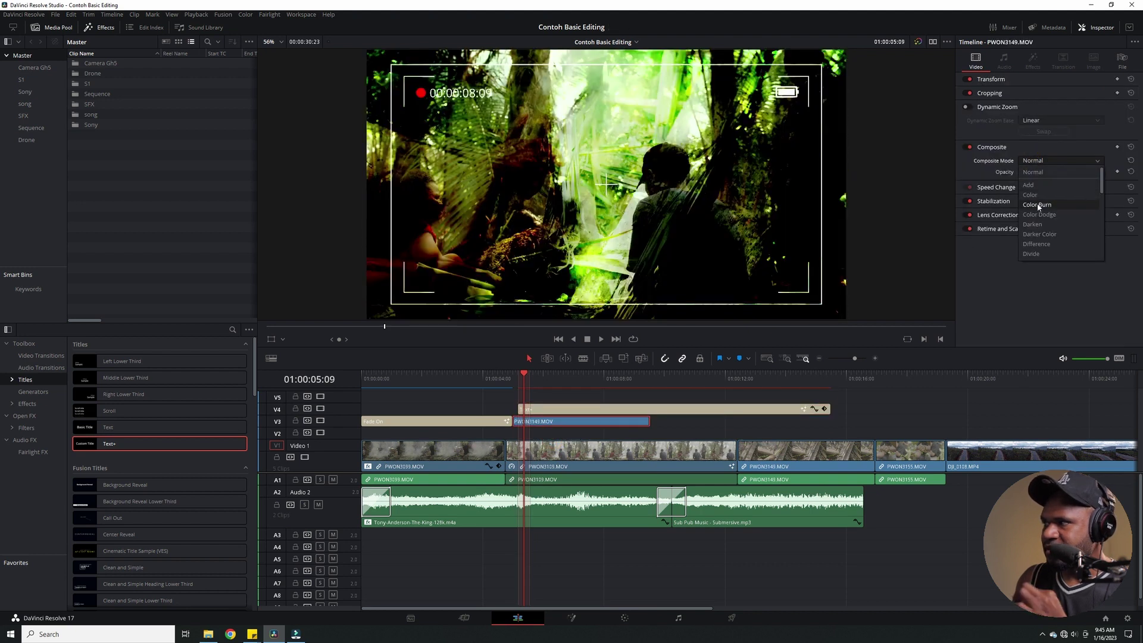
scroll(1041, 230, down, 1)
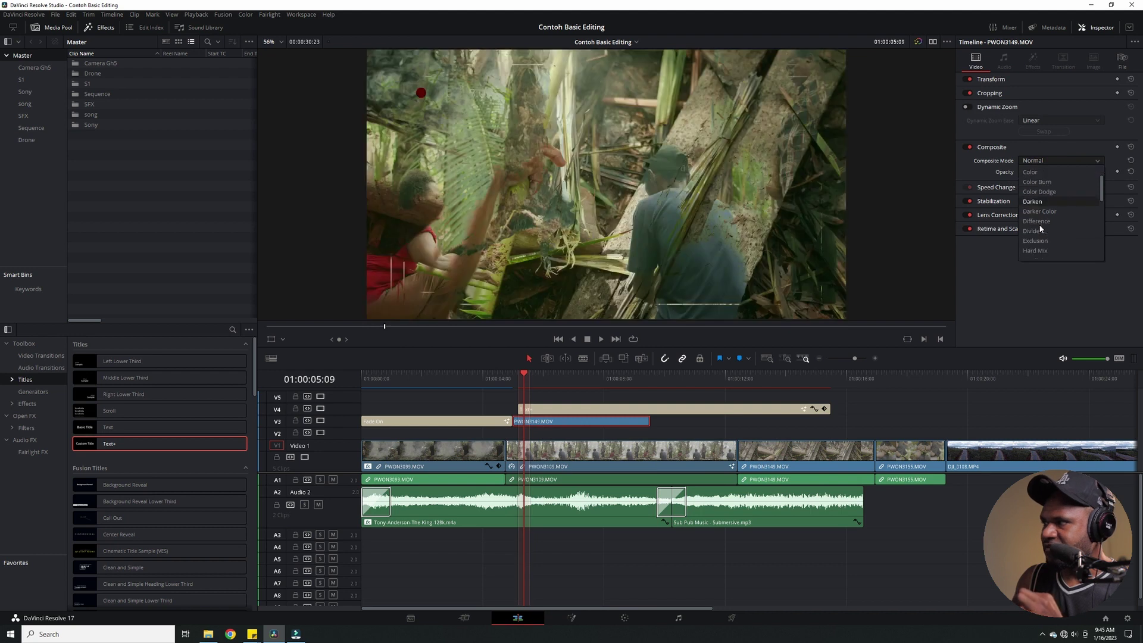
scroll(1039, 220, down, 2)
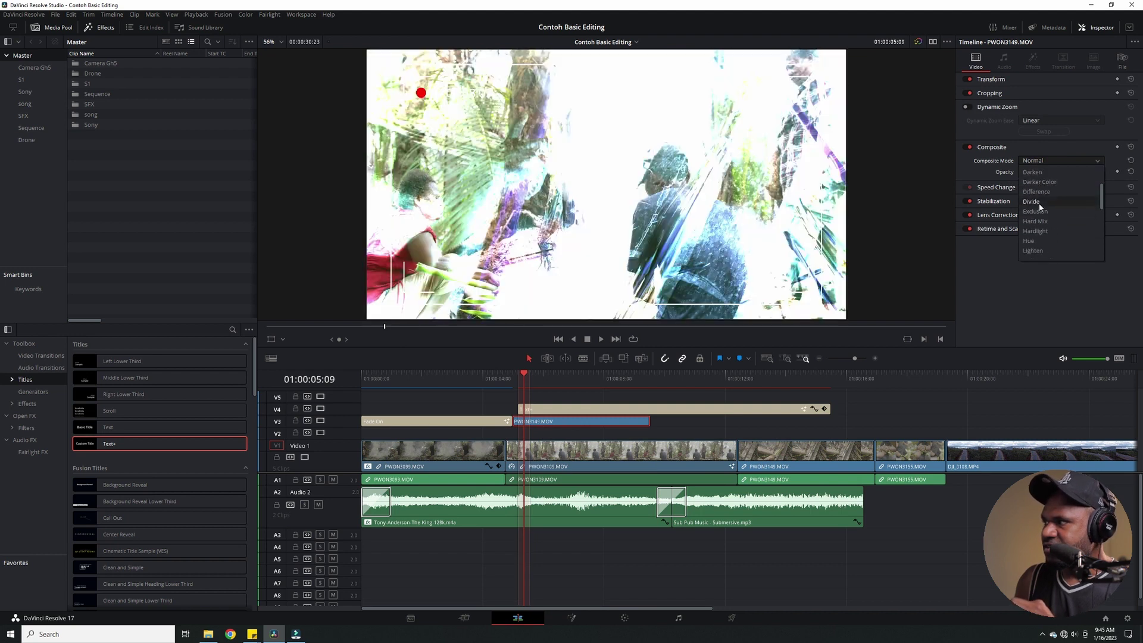
scroll(1038, 214, down, 1)
click(1036, 222)
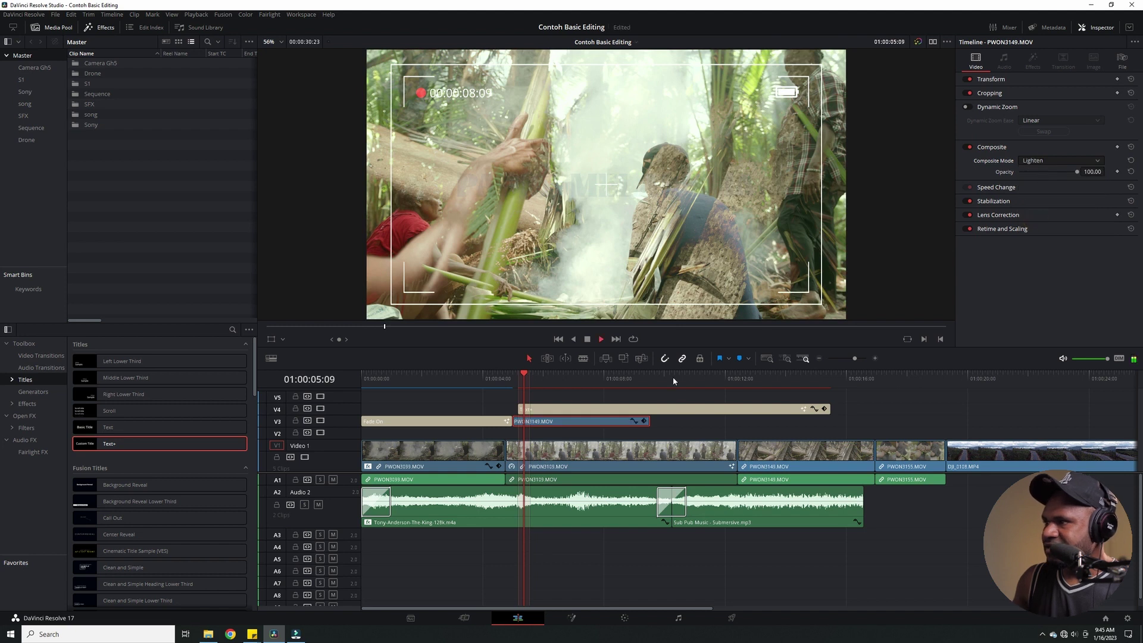
key(space)
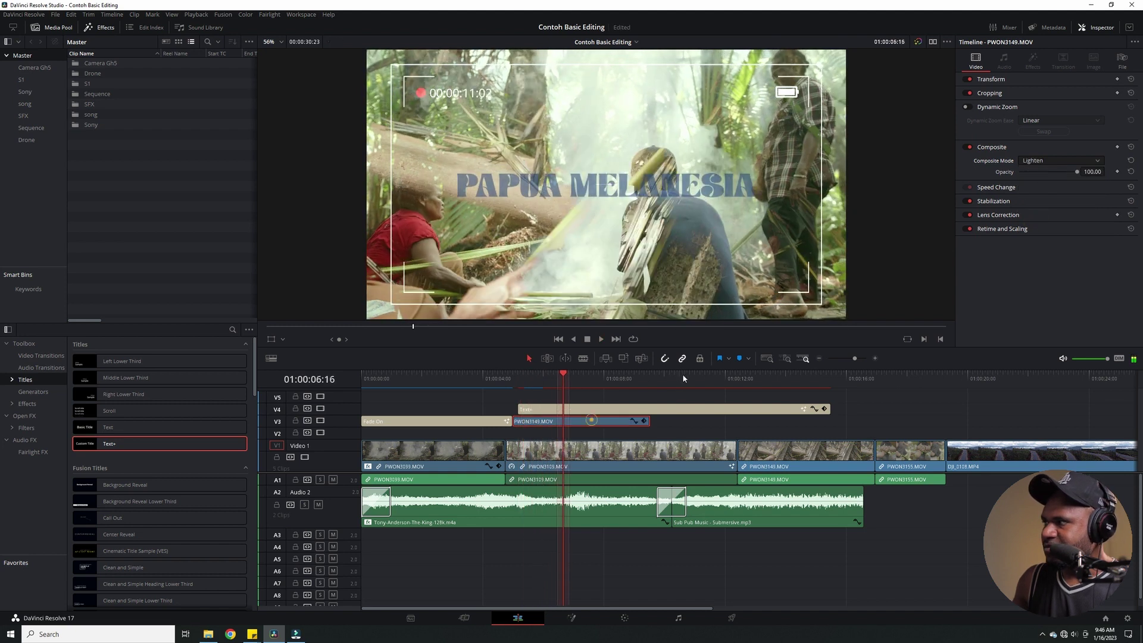
Step: Set the overlaid PWON3149.MOV copy's opacity to 74.05 and its composite mode to Normal
mouse_move(1054, 173)
mouse_down()
mouse_move(1039, 171)
mouse_move(1064, 173)
mouse_up()
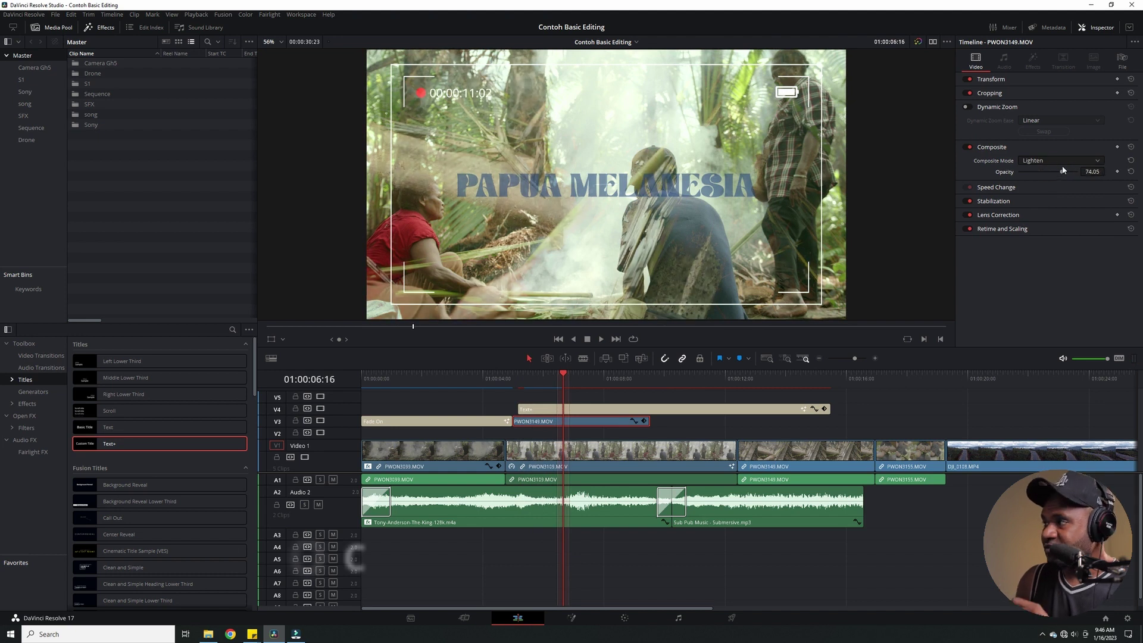
click(1054, 161)
click(1033, 173)
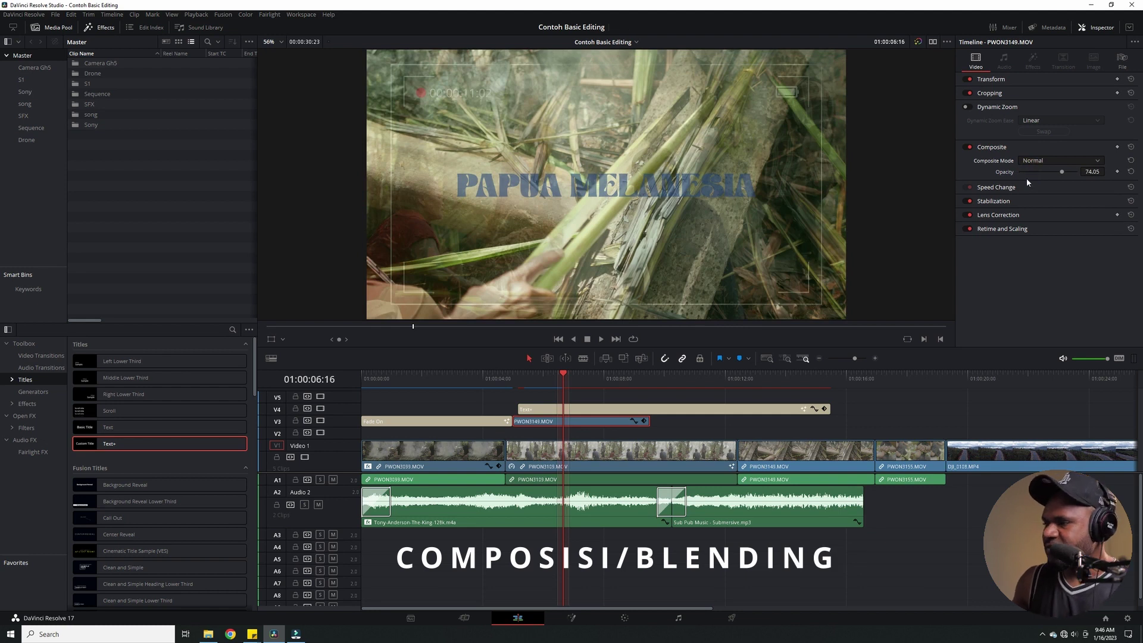
Step: Move the PWON3149.MOV copy on track V3 away from the second clip and delete it
drag(624, 421, 851, 422)
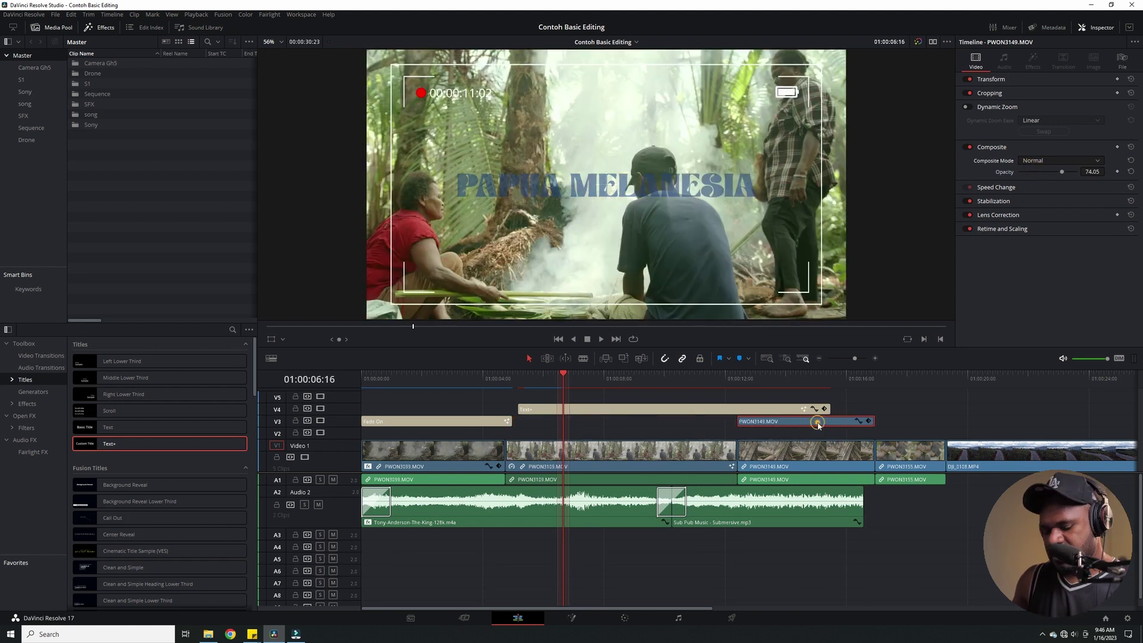
key(Delete)
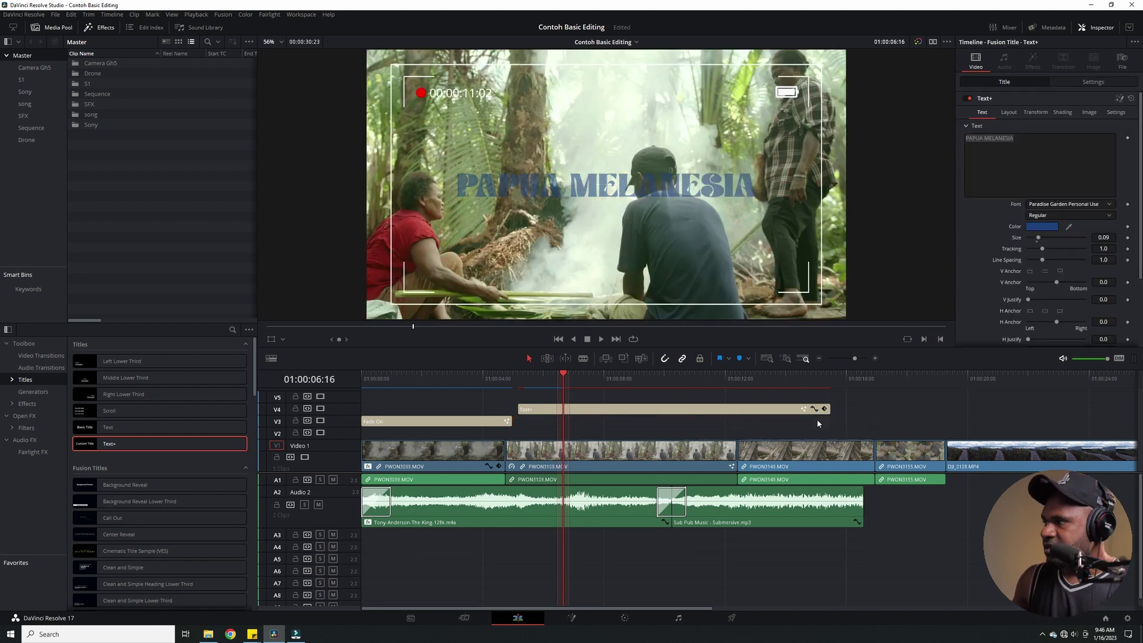
Step: Set the playback speed of clip PWON3109.MOV to 171% in its Speed Change settings
click(697, 451)
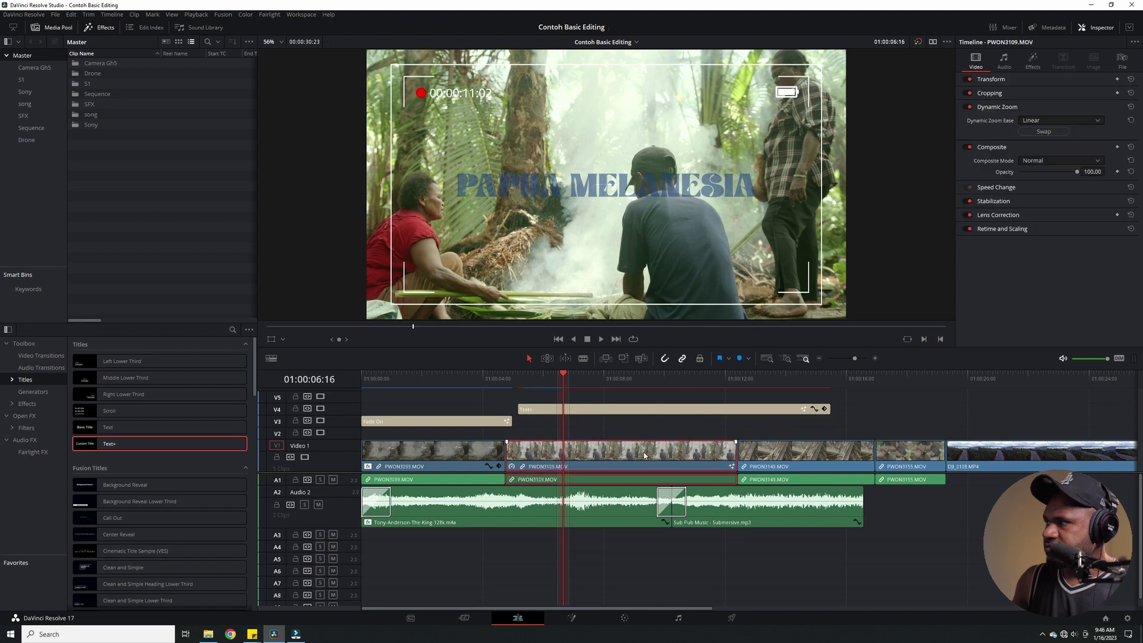
click(991, 146)
click(996, 106)
click(994, 135)
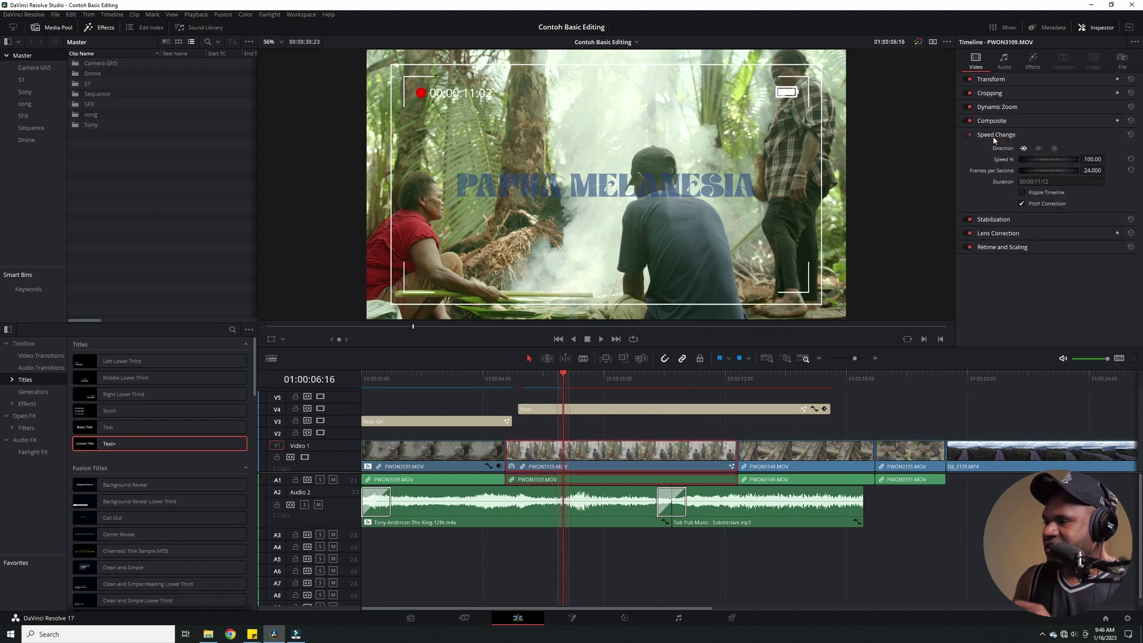
click(515, 388)
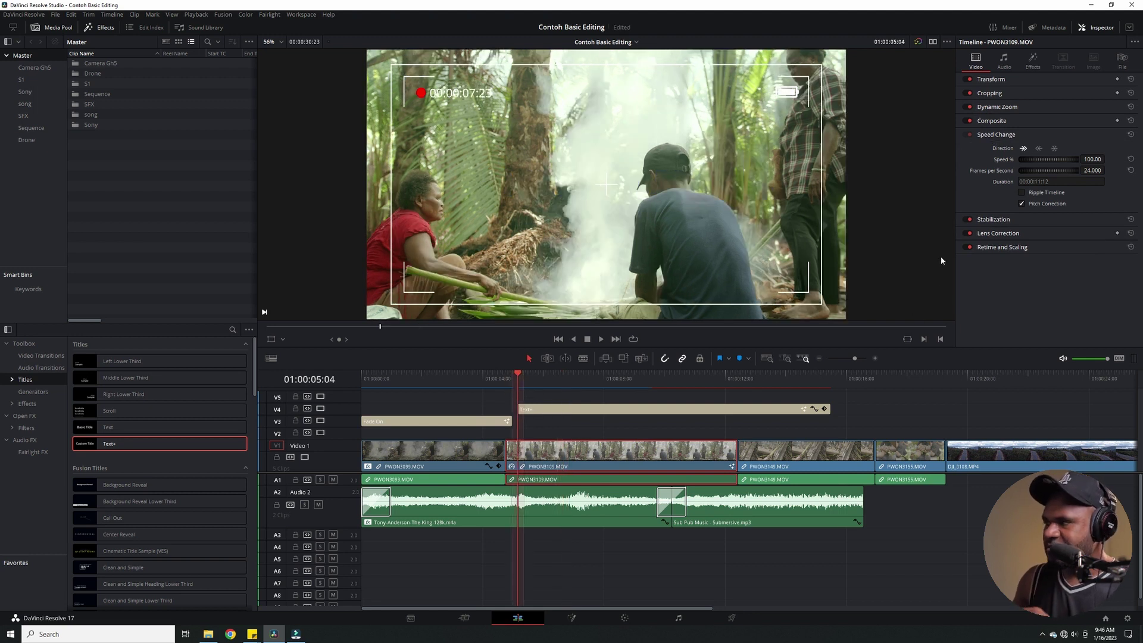
mouse_move(1045, 159)
mouse_down()
mouse_move(1095, 162)
mouse_move(1035, 159)
mouse_move(1050, 169)
mouse_up()
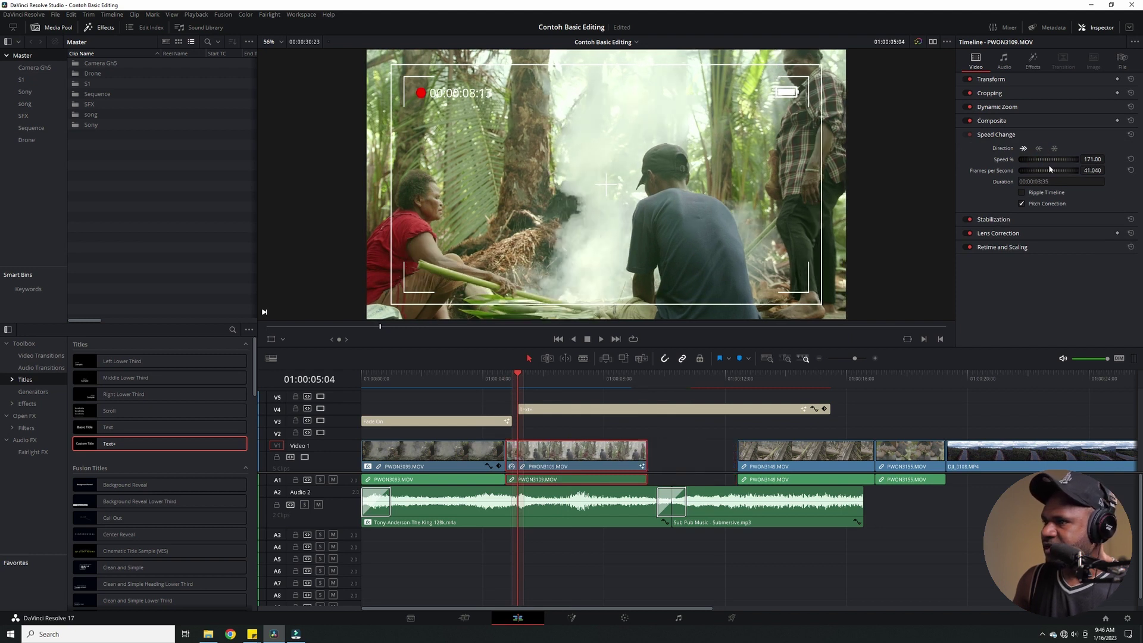
Step: Preview the sped-up clip PWON3109.MOV from its start, and reset its speed to 100%
click(510, 374)
key(space)
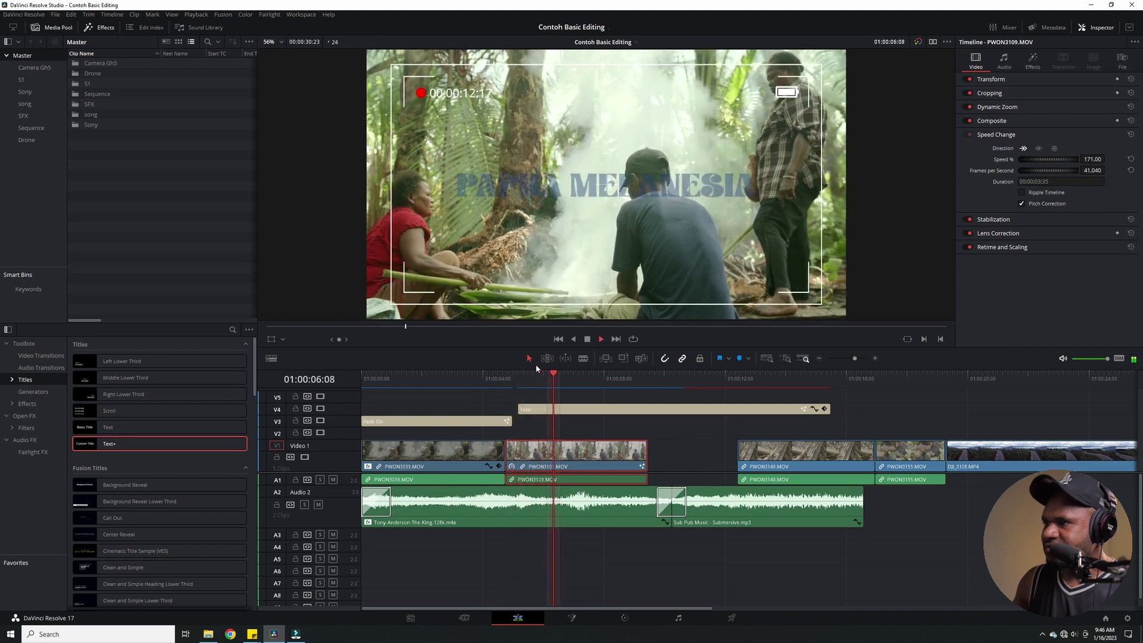
key(space)
click(1129, 160)
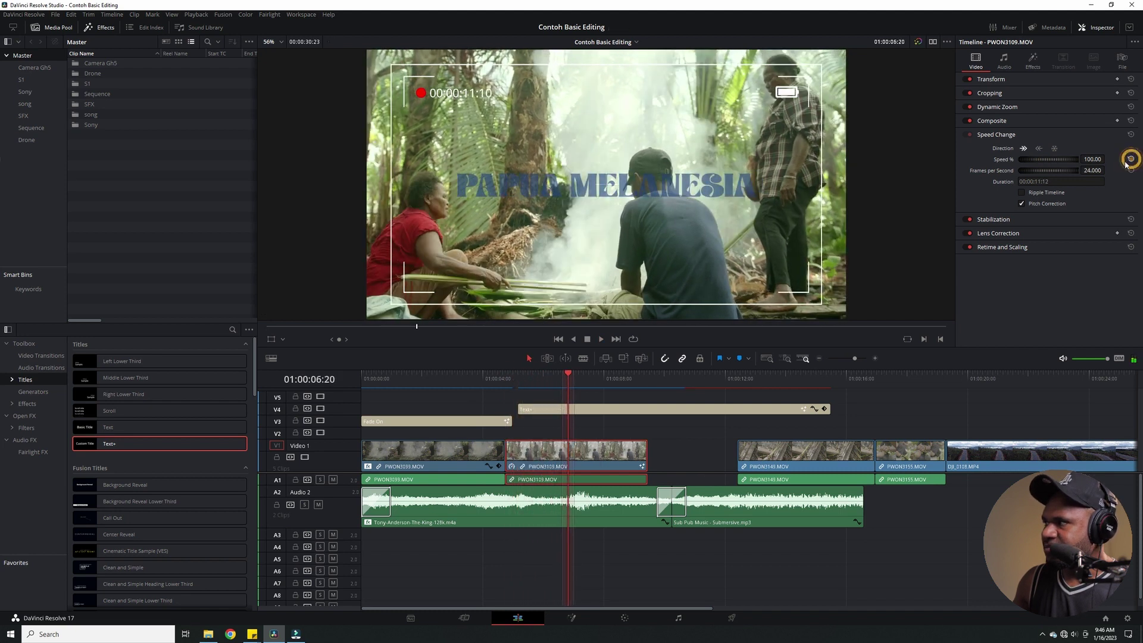
Step: Try reversed playback at -129% speed on clip PWON3109.MOV with a preview, and reset its Speed Change settings
click(1039, 148)
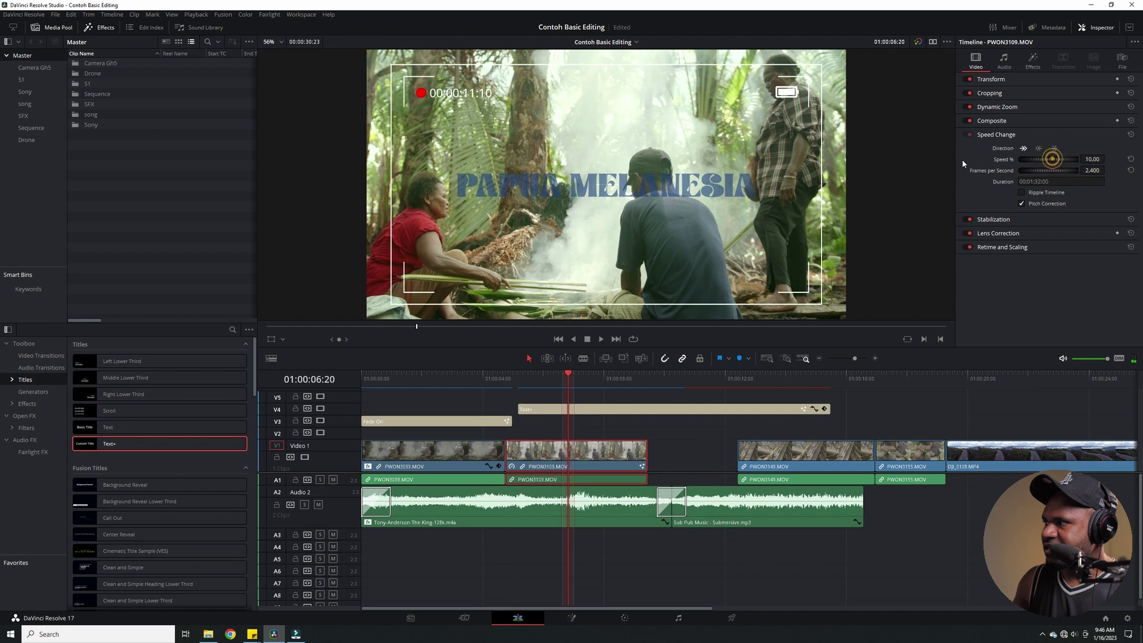
click(521, 384)
key(space)
key(space)
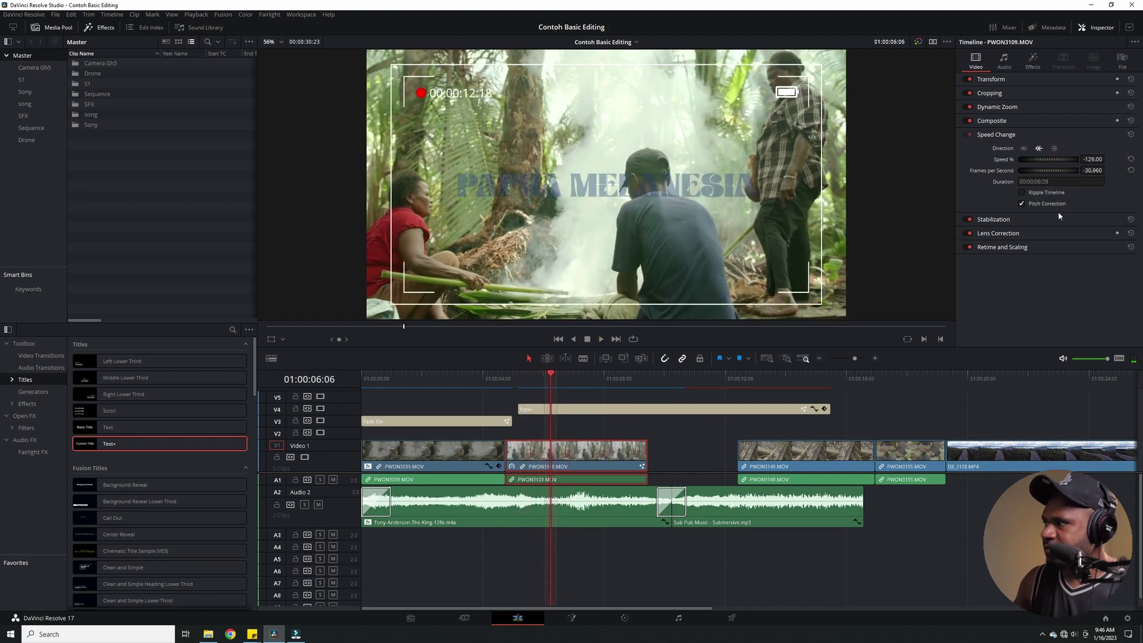
click(1130, 159)
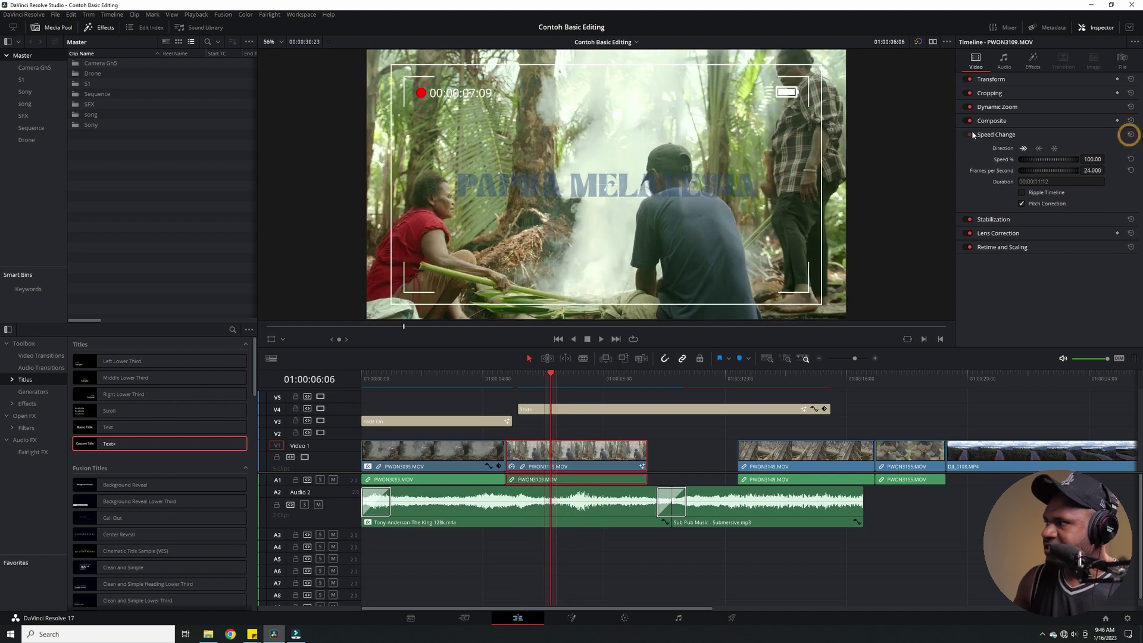
click(998, 134)
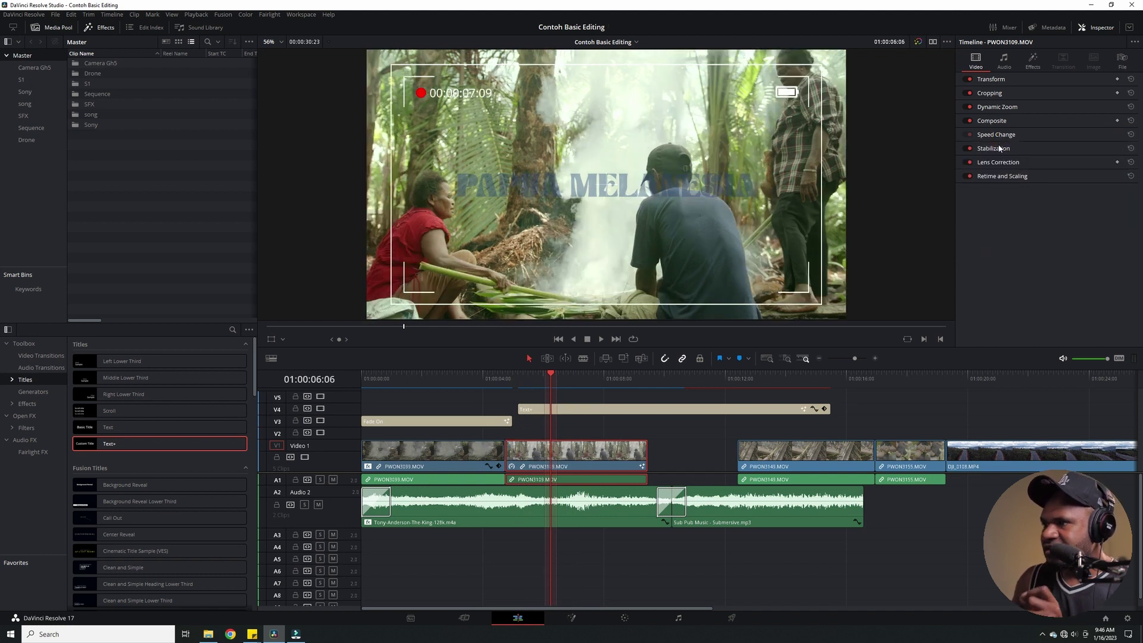
Step: Set the stabilization of clip PWON3109.MOV to Translation mode with a cropping ratio of 0.582 and strength of 0.878
click(994, 152)
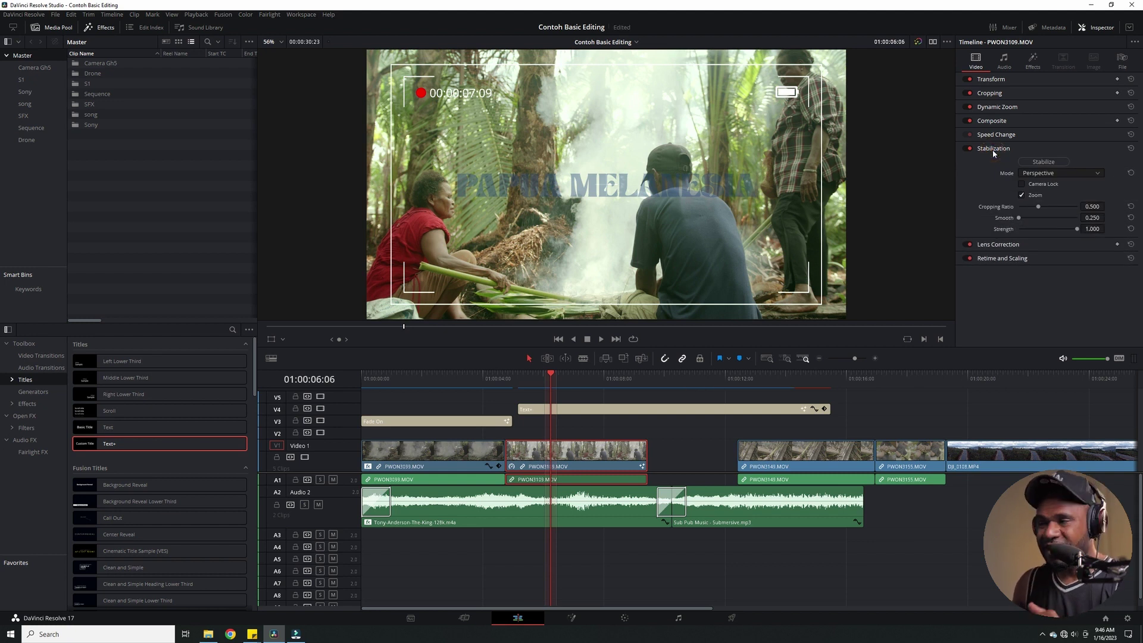
click(1057, 174)
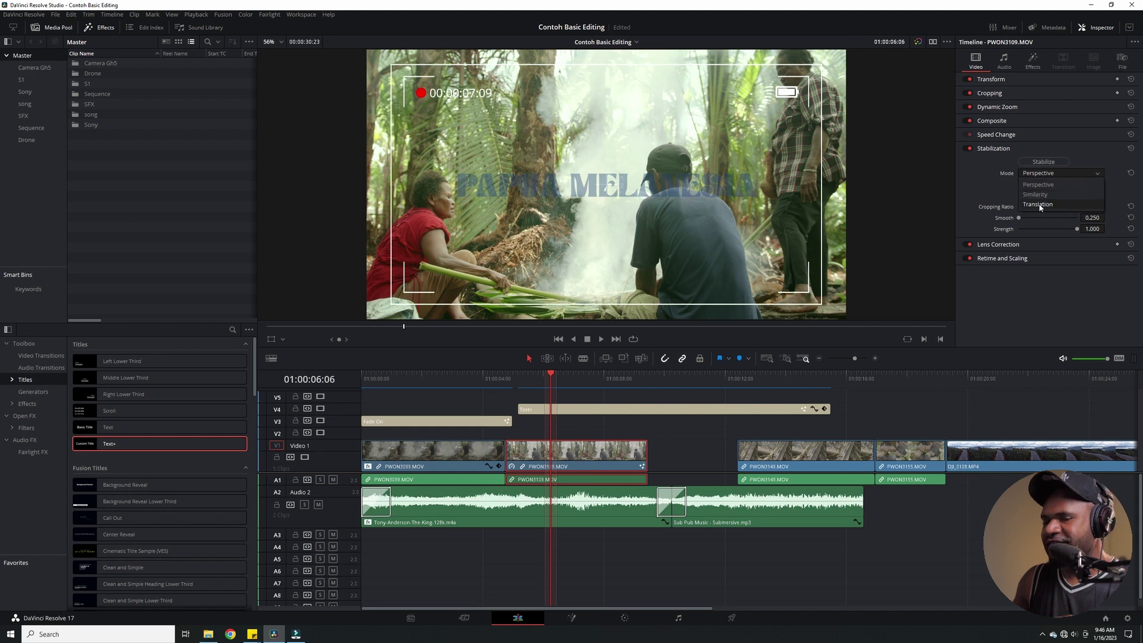
click(1039, 205)
click(1001, 201)
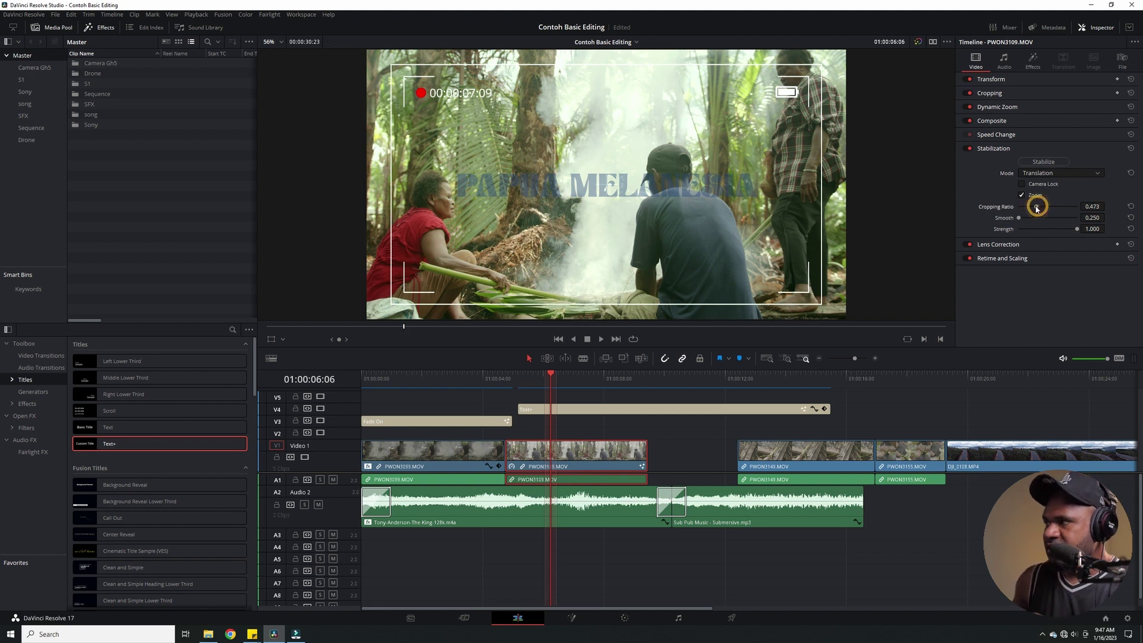
drag(1039, 209, 1033, 208)
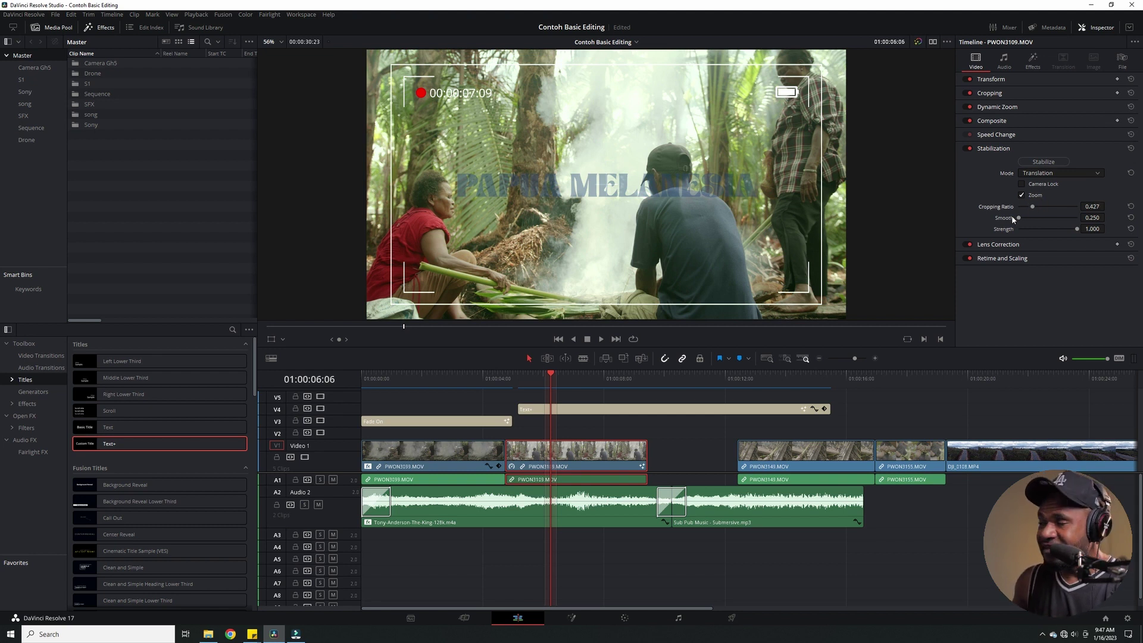
click(1045, 208)
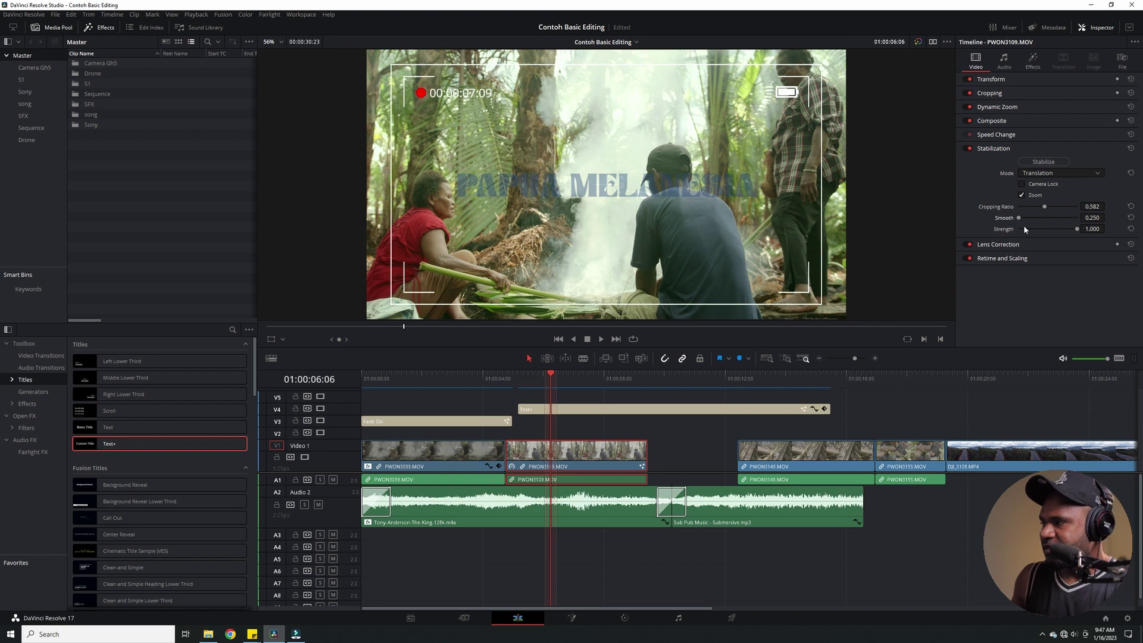
drag(1066, 229, 1062, 230)
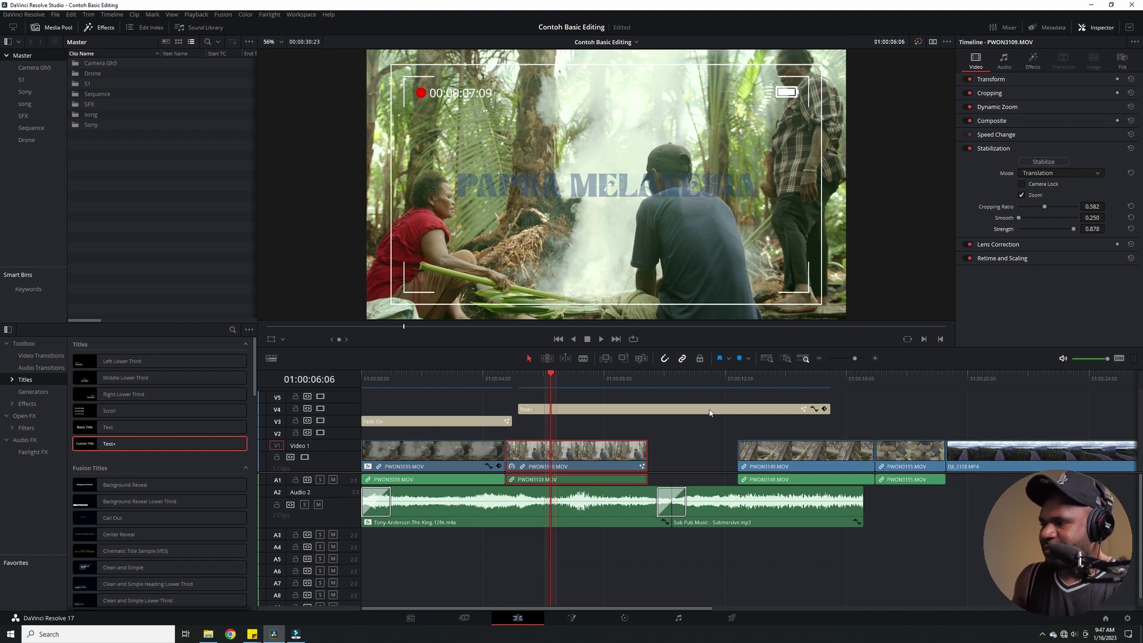
Step: Select the first clip, PWON3099.MOV, and examine its stabilization settings
click(590, 378)
click(549, 378)
click(470, 378)
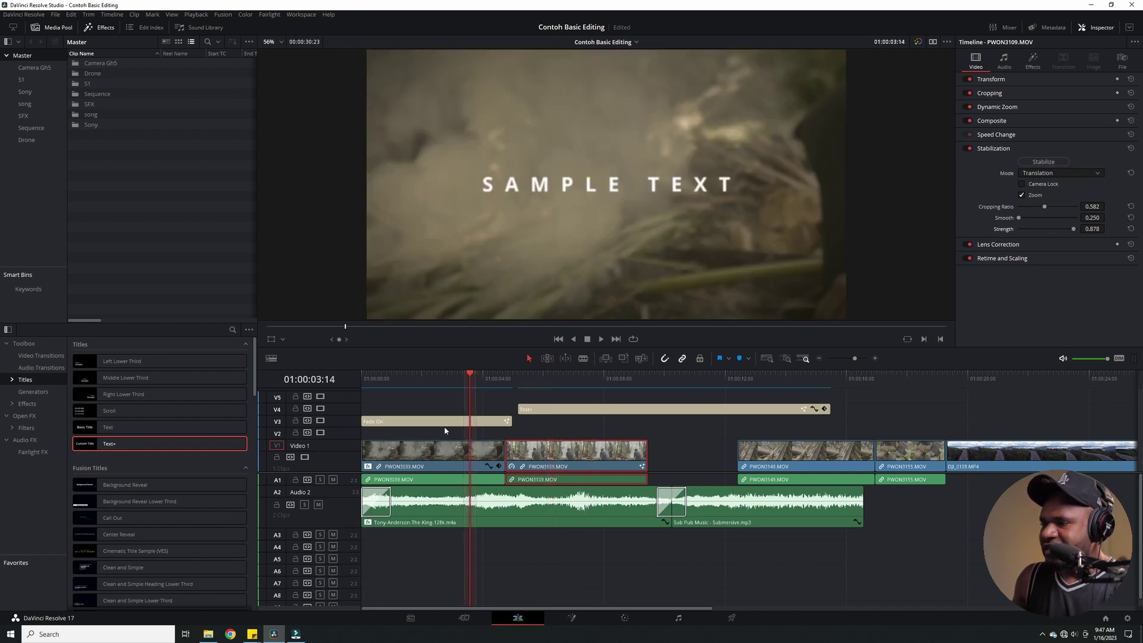
click(451, 451)
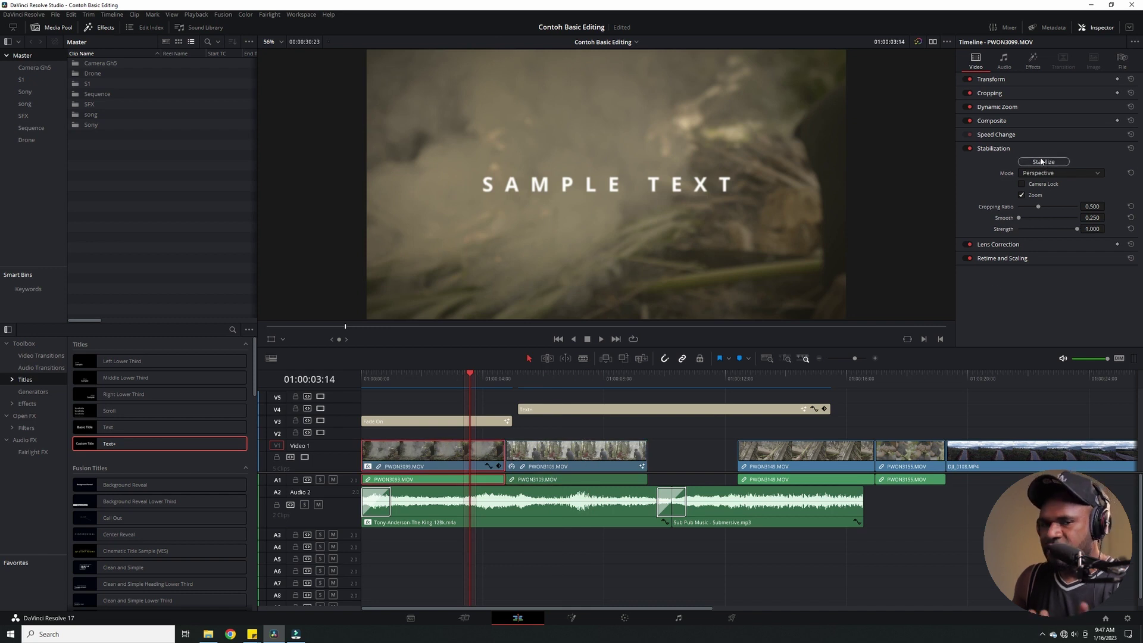
click(993, 150)
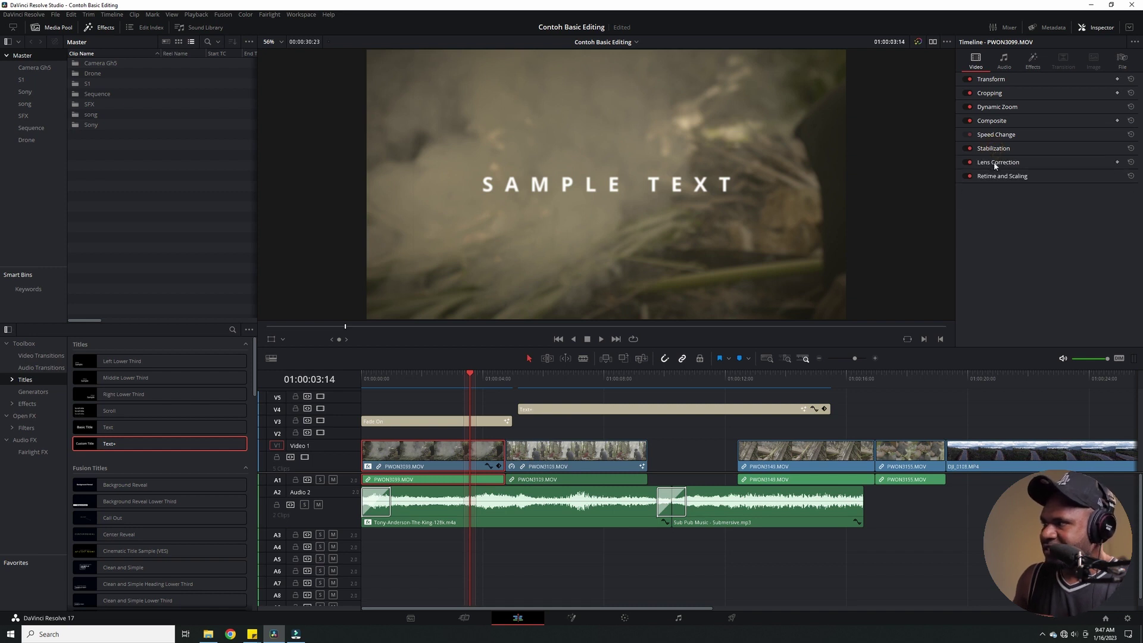
Step: Adjust the lens correction distortion of clip PWON3099.MOV
click(996, 163)
click(583, 374)
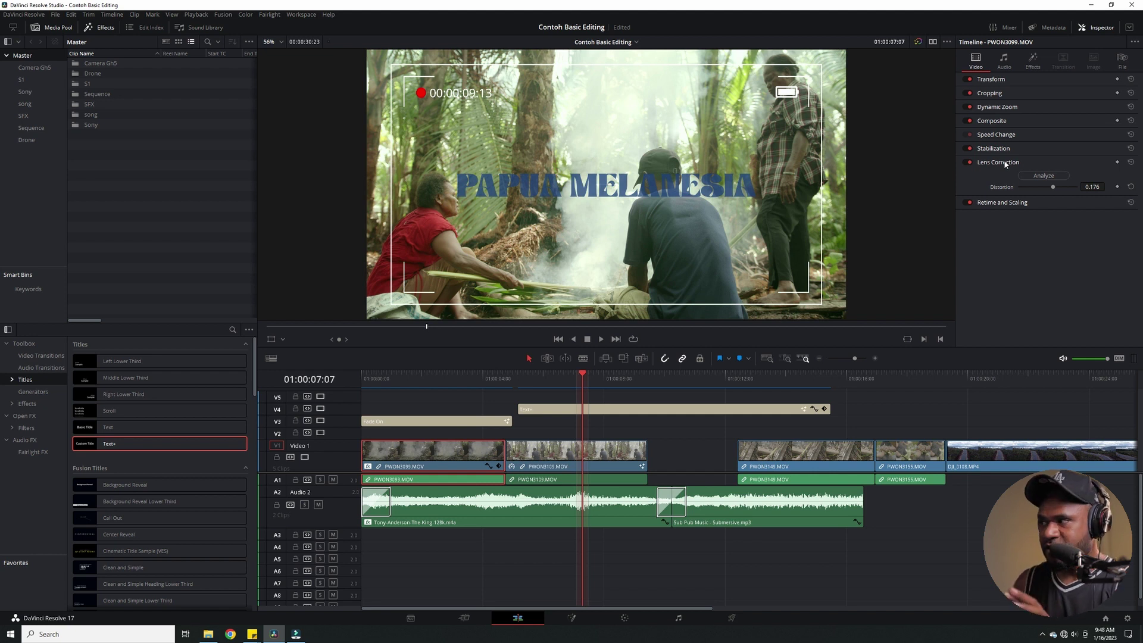
mouse_move(1053, 188)
mouse_down()
mouse_move(1037, 188)
mouse_move(1067, 191)
mouse_move(1033, 189)
mouse_move(1050, 188)
mouse_up()
Step: Try a lens correction distortion of 0.069 on clip PWON3109.MOV, and reset it
click(614, 458)
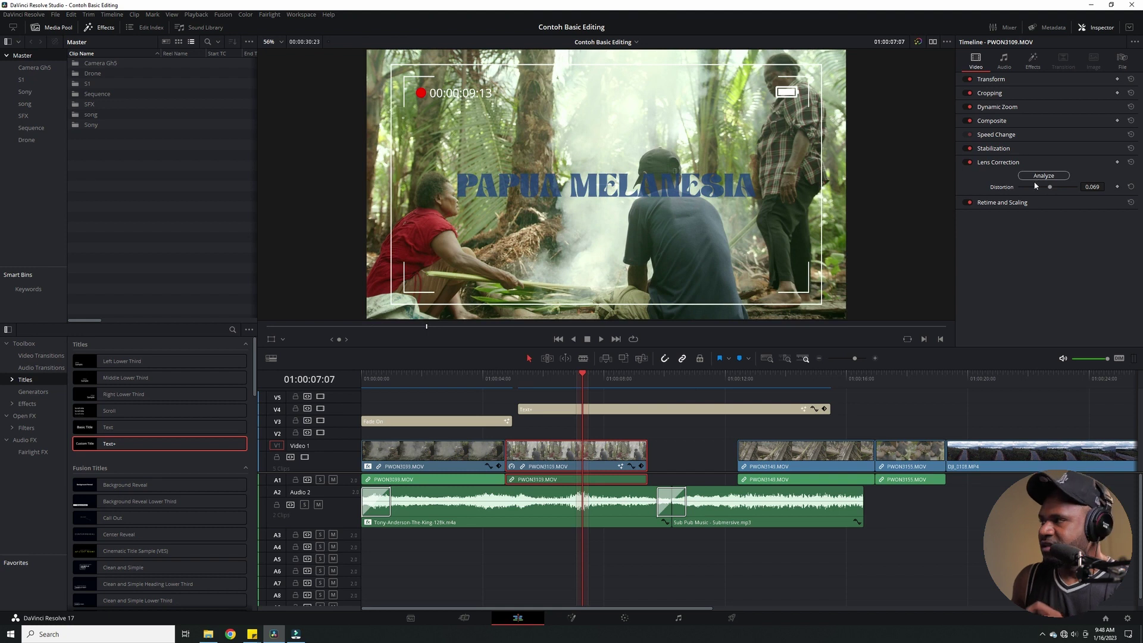
click(1130, 186)
click(1005, 162)
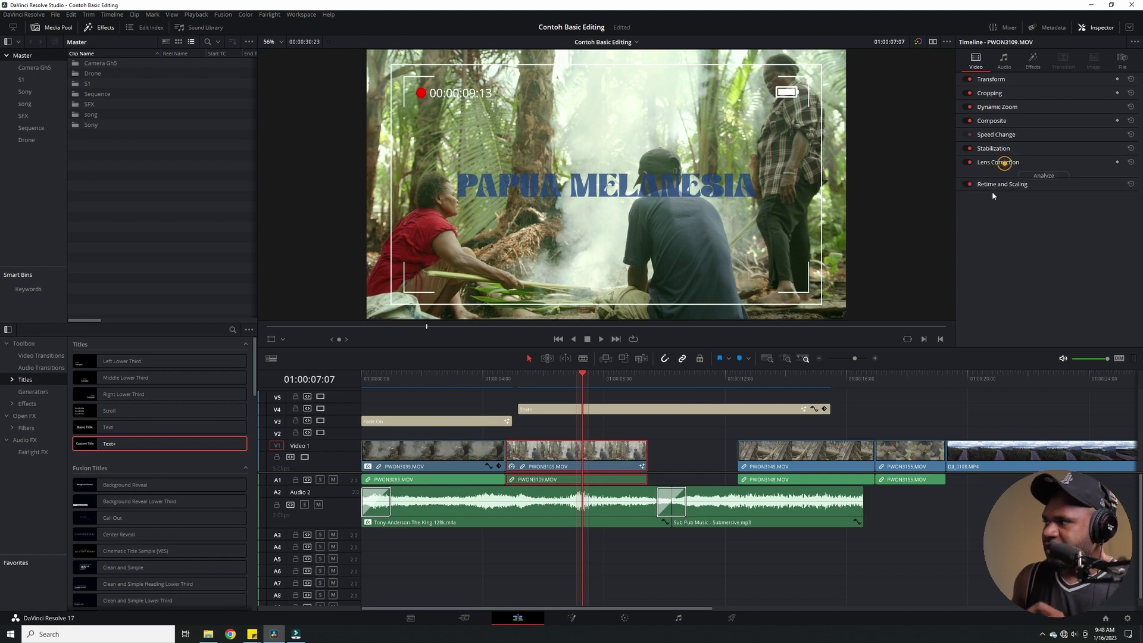
Step: Examine the retime process, scaling and resize filter options in the Retime and Scaling settings of clip PWON3109.MOV
click(991, 177)
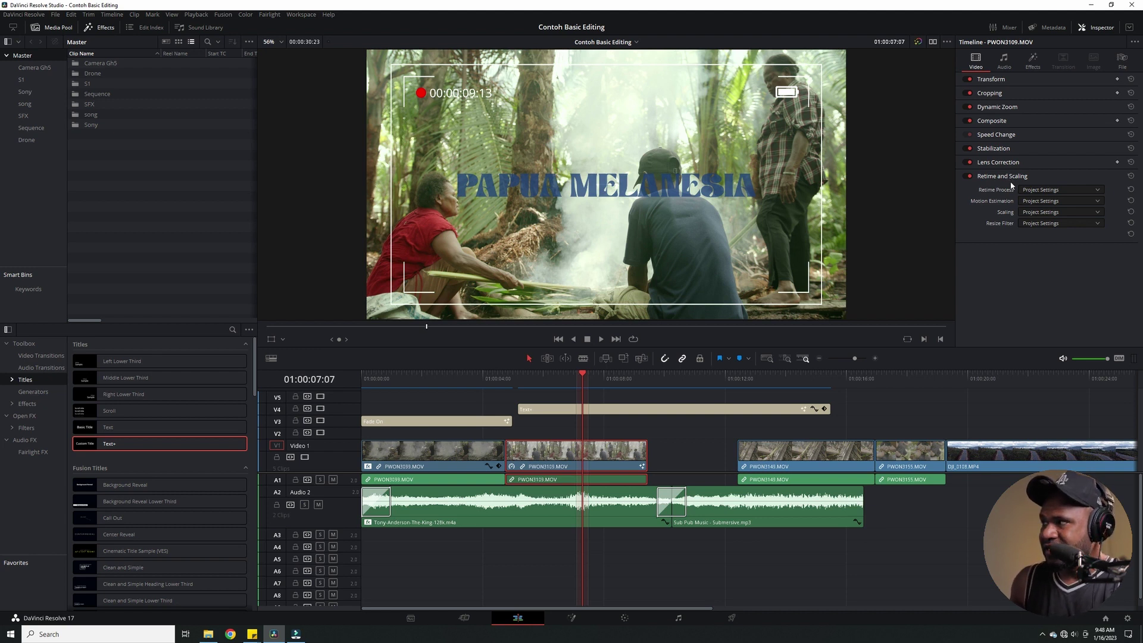
click(991, 149)
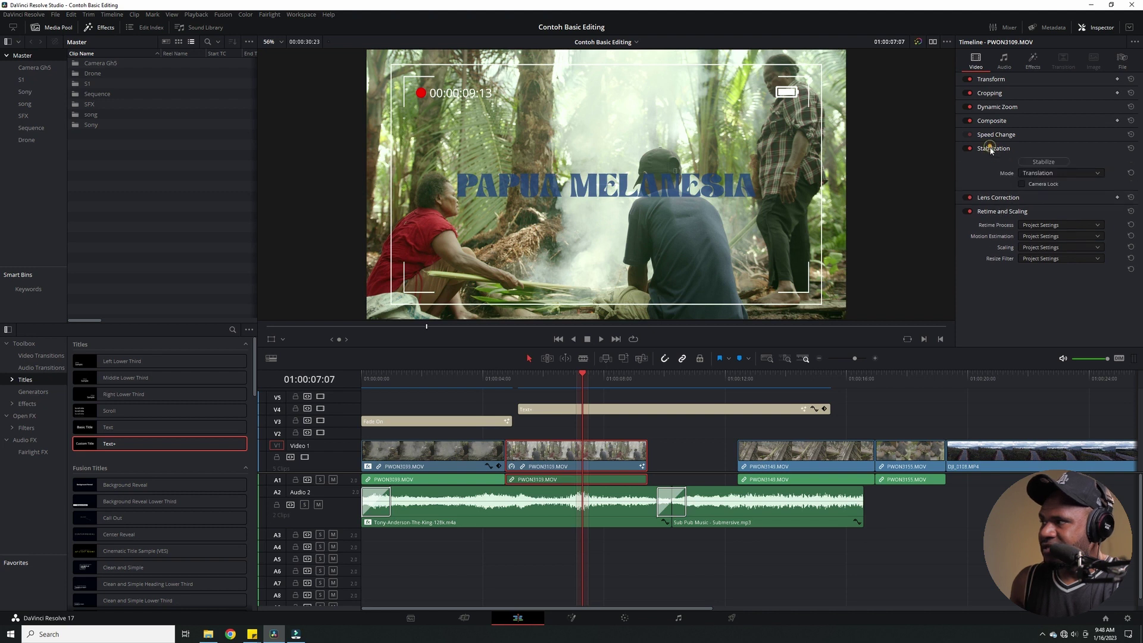
click(992, 150)
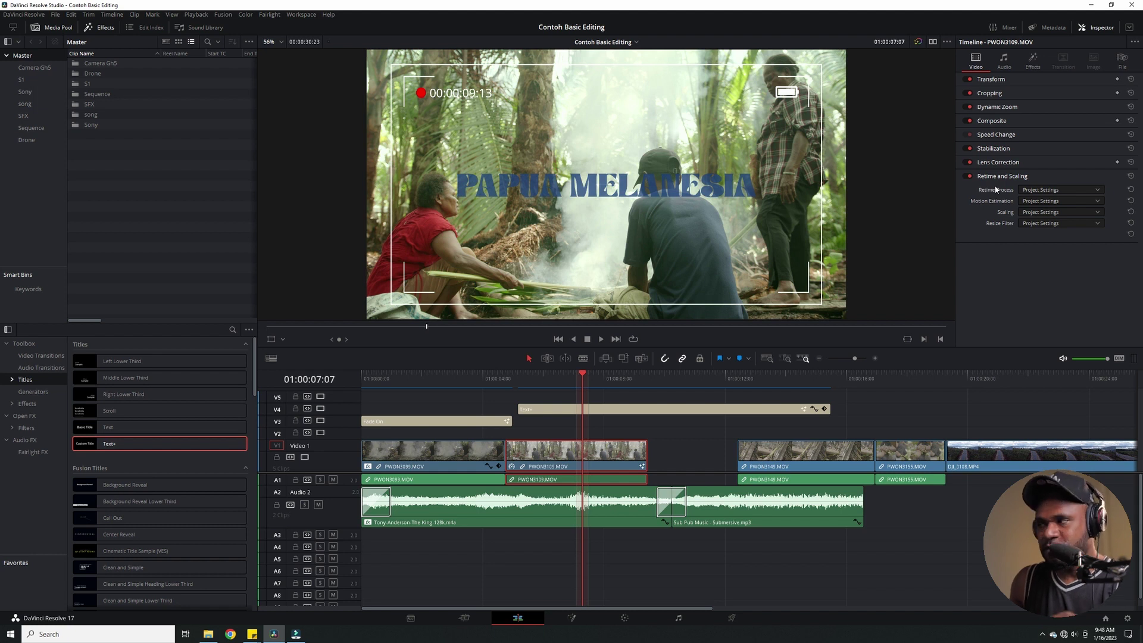
click(1027, 190)
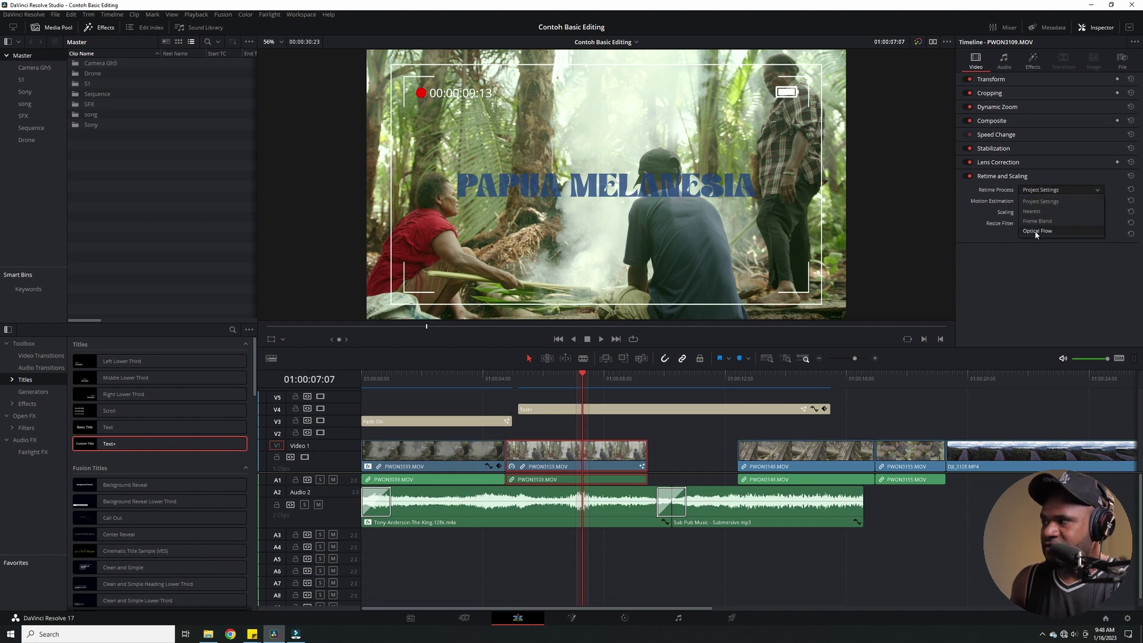
click(1007, 185)
click(1034, 190)
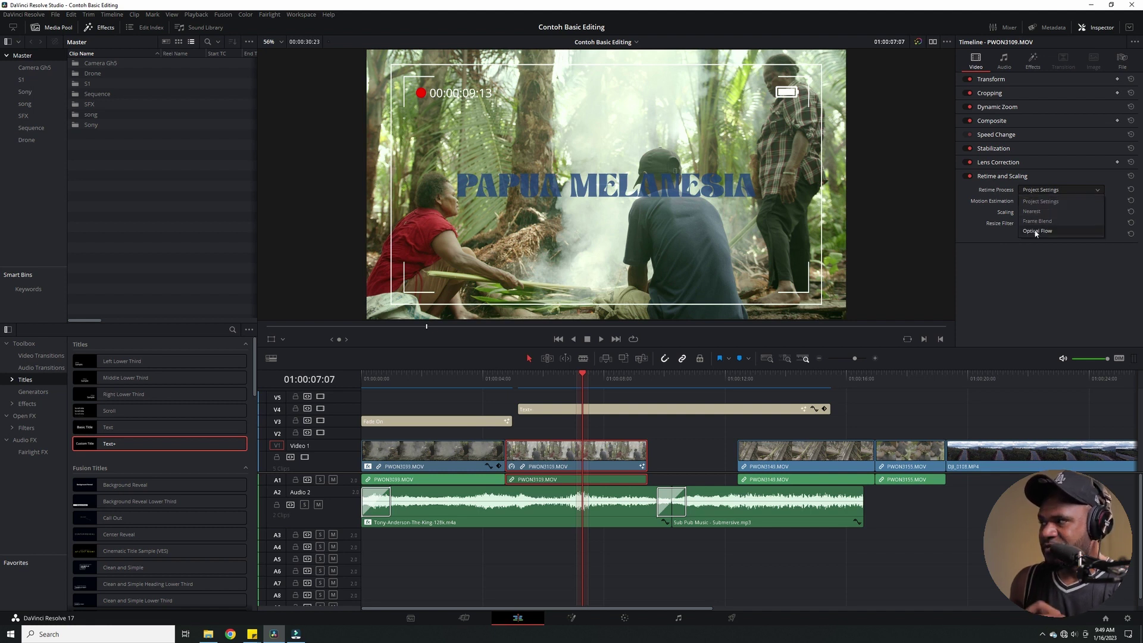
key(Escape)
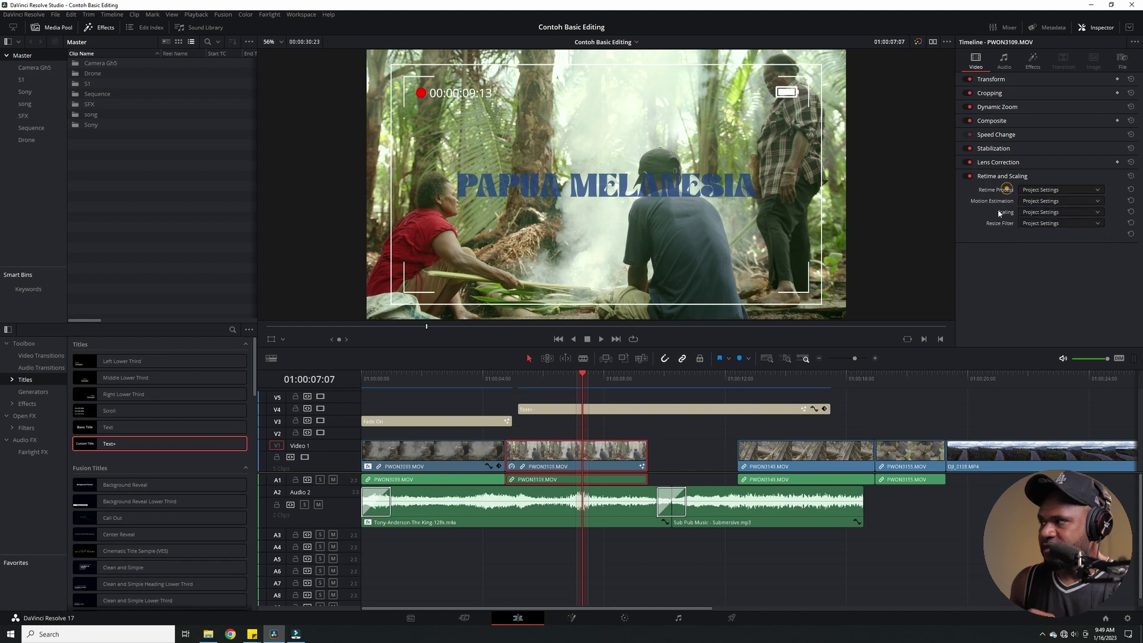
click(1047, 225)
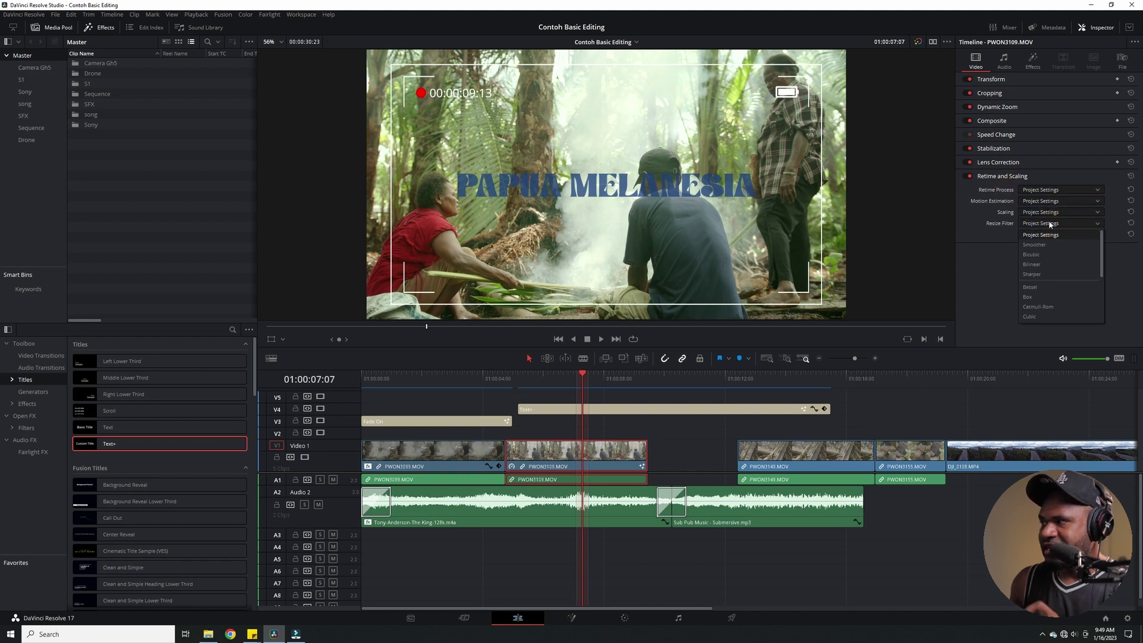
click(1050, 224)
click(1039, 202)
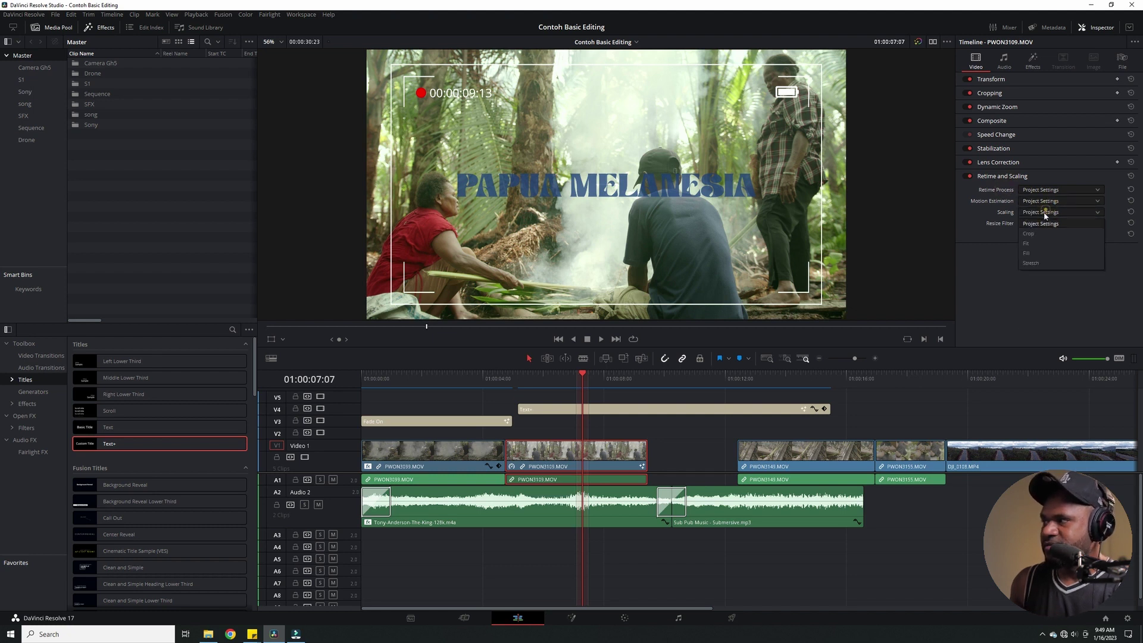
click(983, 239)
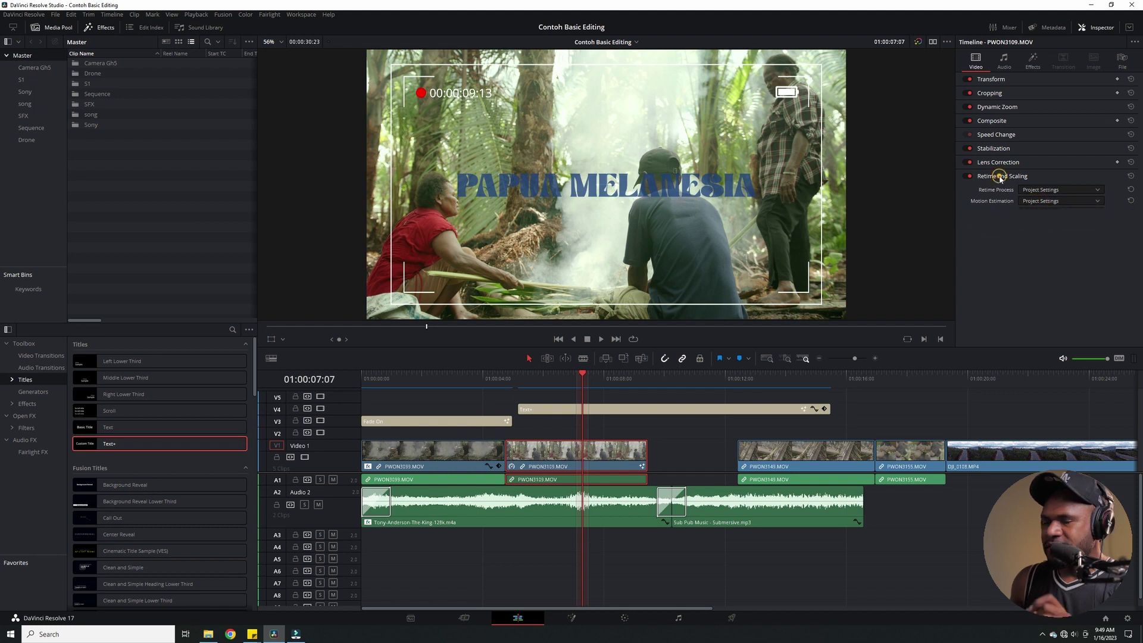
click(1001, 177)
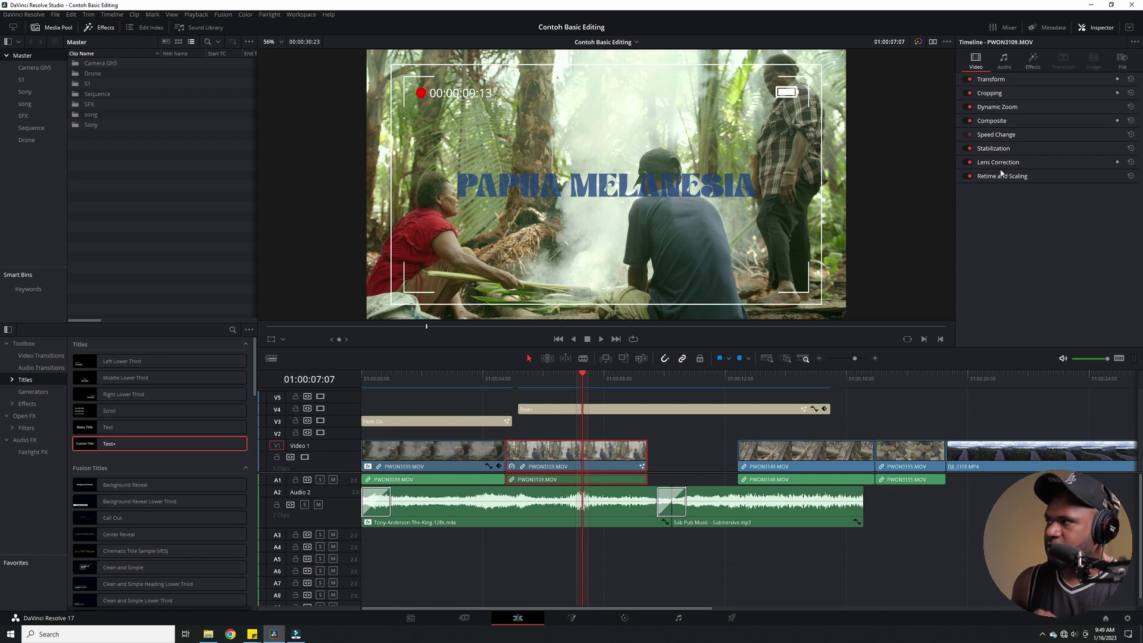
Step: Lower the volume of the first music clip on the Audio 2 track to -27.89 dB in its audio settings
click(1004, 60)
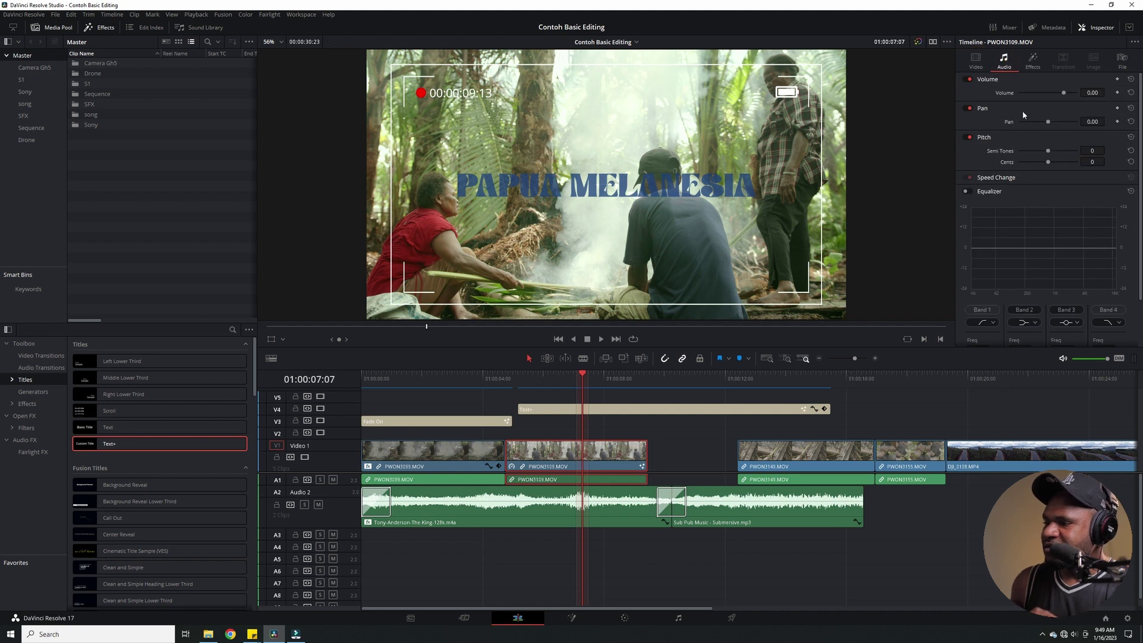
click(573, 514)
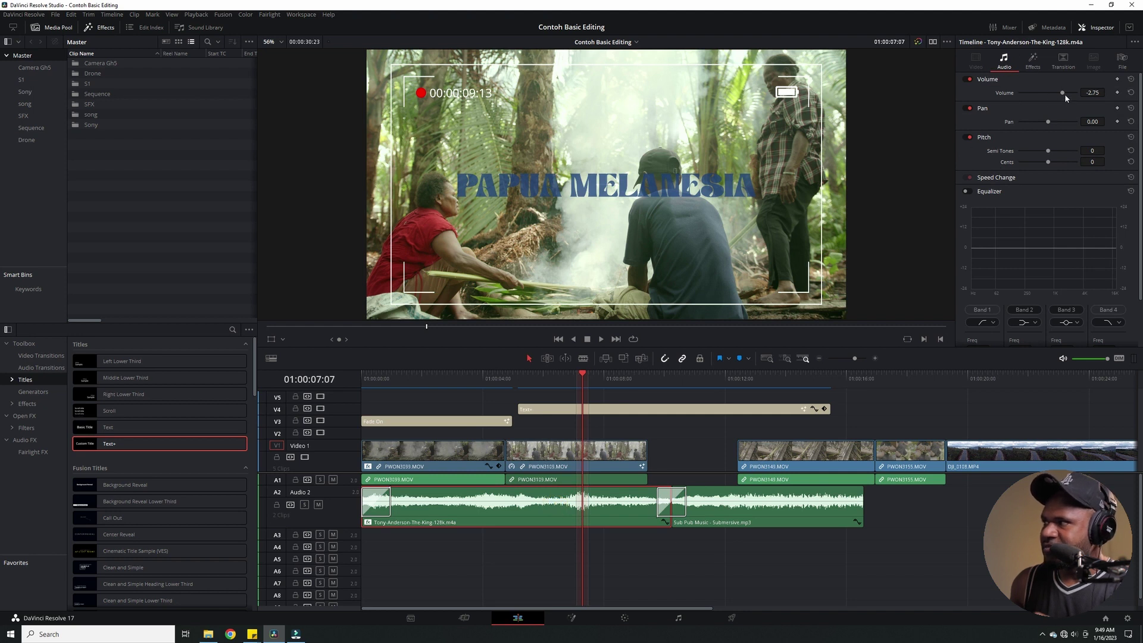
drag(1065, 94, 1052, 95)
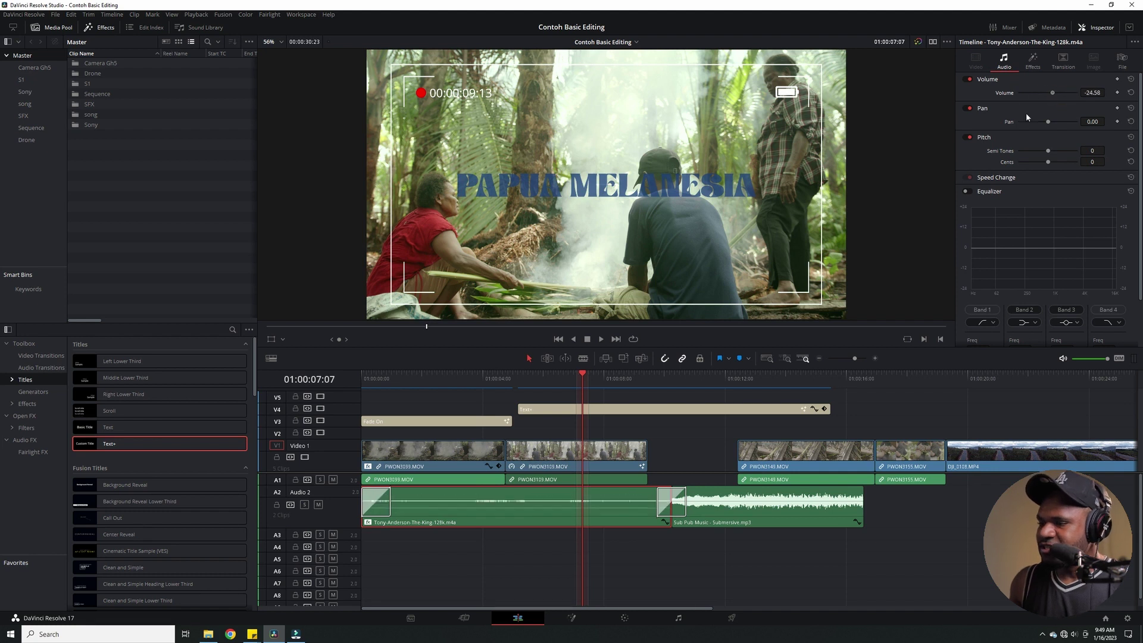
drag(568, 508, 569, 511)
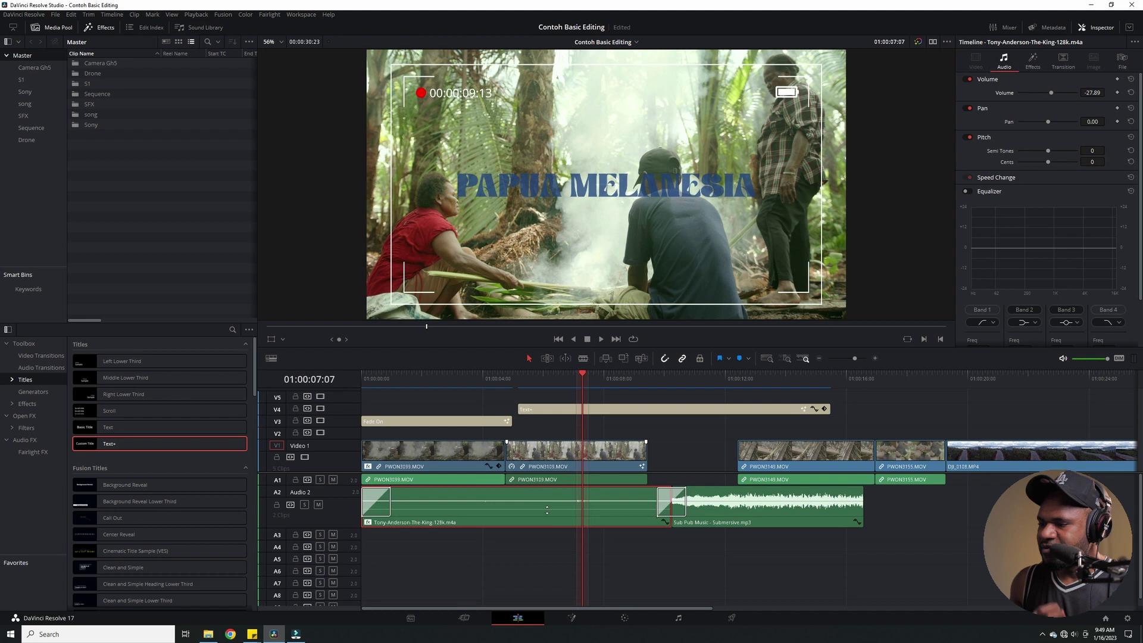
Step: Set the first music clip's volume to -6.72 dB and its pan to 9.92
mouse_move(547, 509)
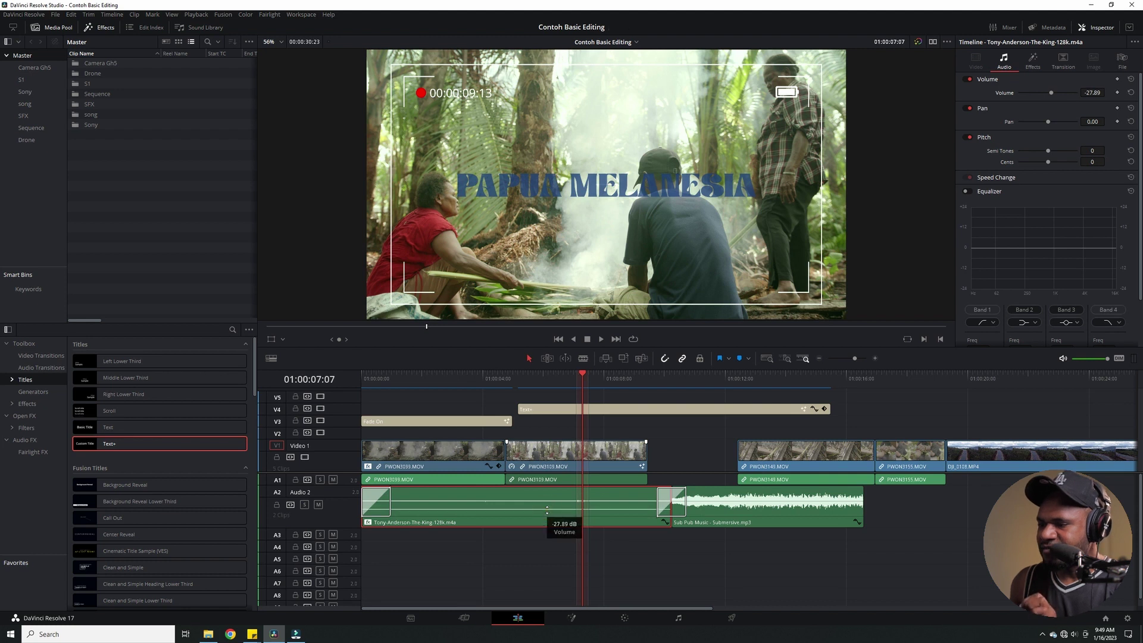
drag(547, 509, 550, 503)
drag(1059, 93, 1061, 94)
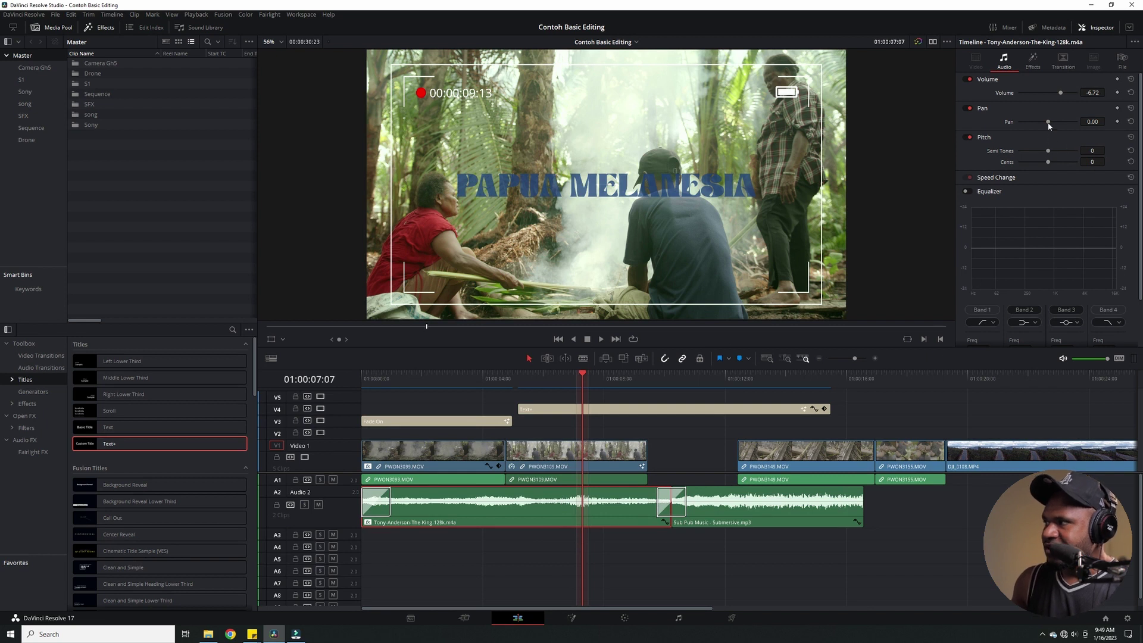
mouse_move(1049, 122)
mouse_down()
mouse_move(1075, 123)
mouse_move(1027, 122)
mouse_move(1051, 121)
mouse_up()
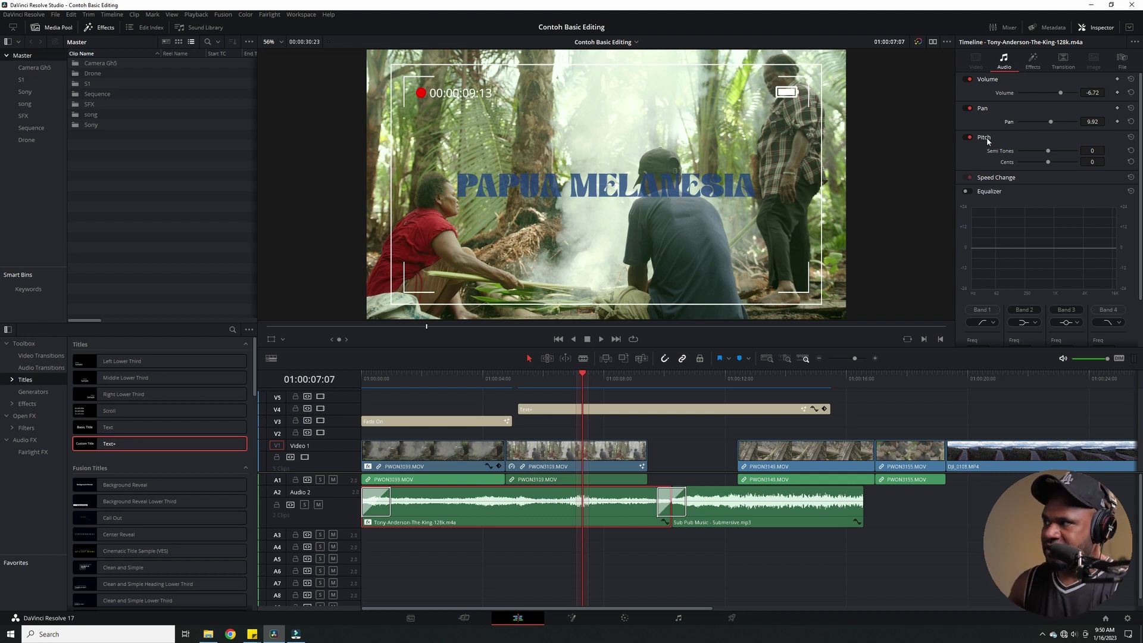
Step: Try enabling the equalizer on the first music clip, and switch it off again
scroll(996, 171, down, 2)
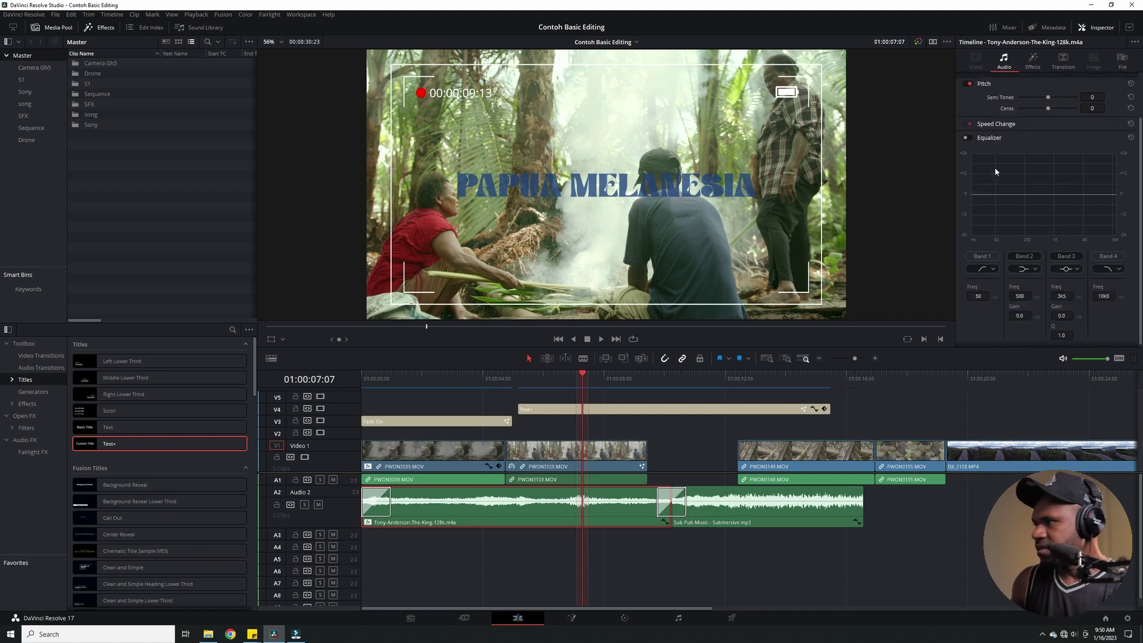
click(967, 138)
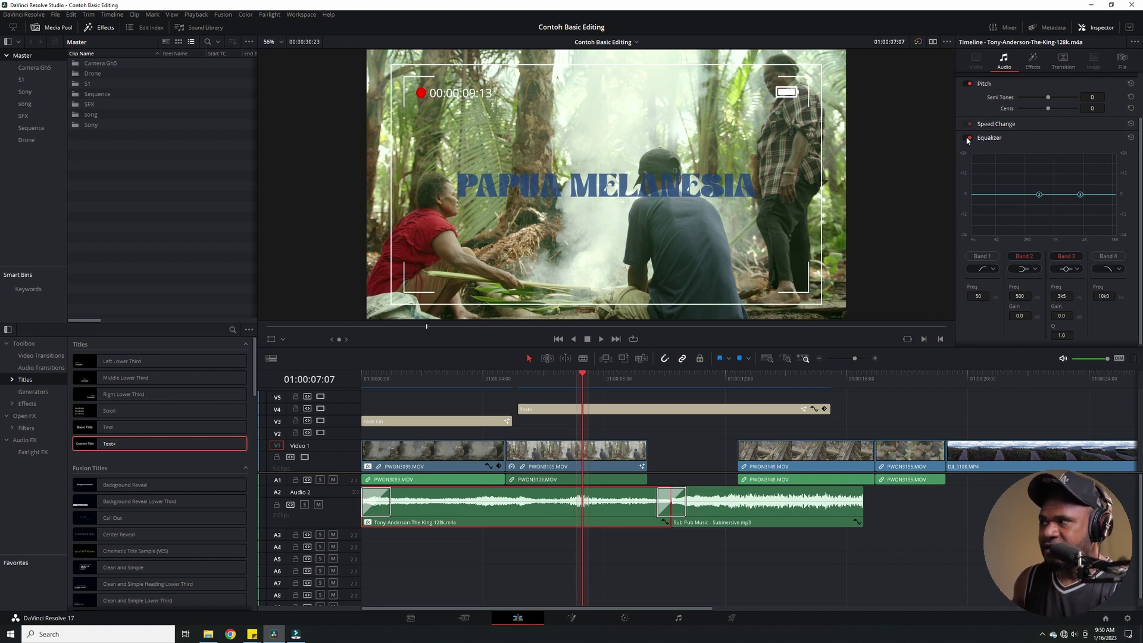
click(969, 138)
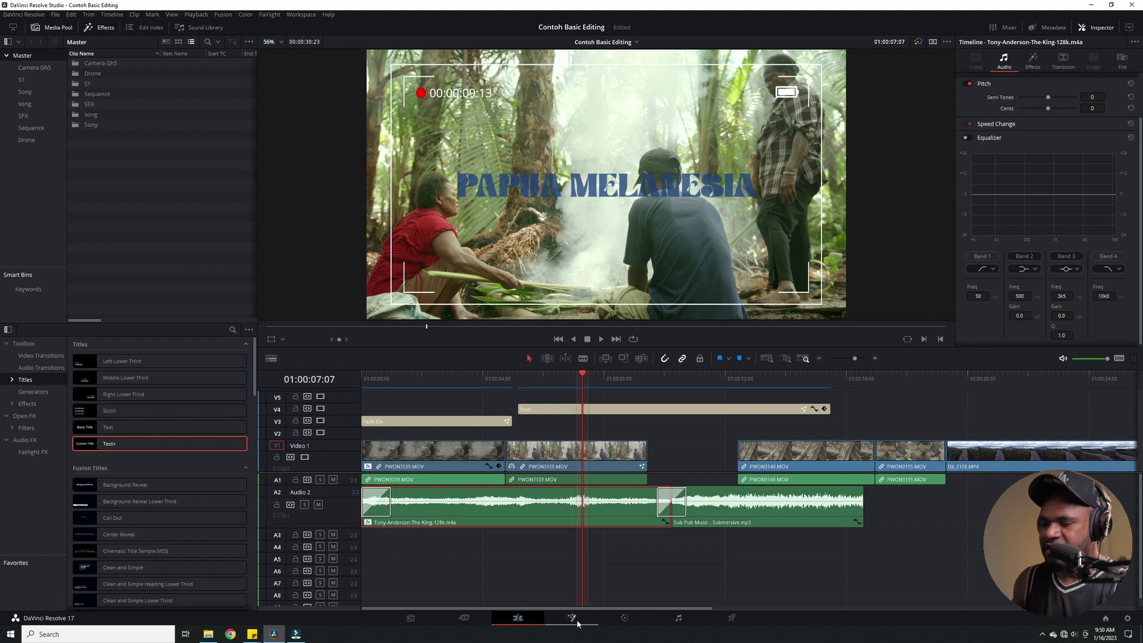
click(677, 619)
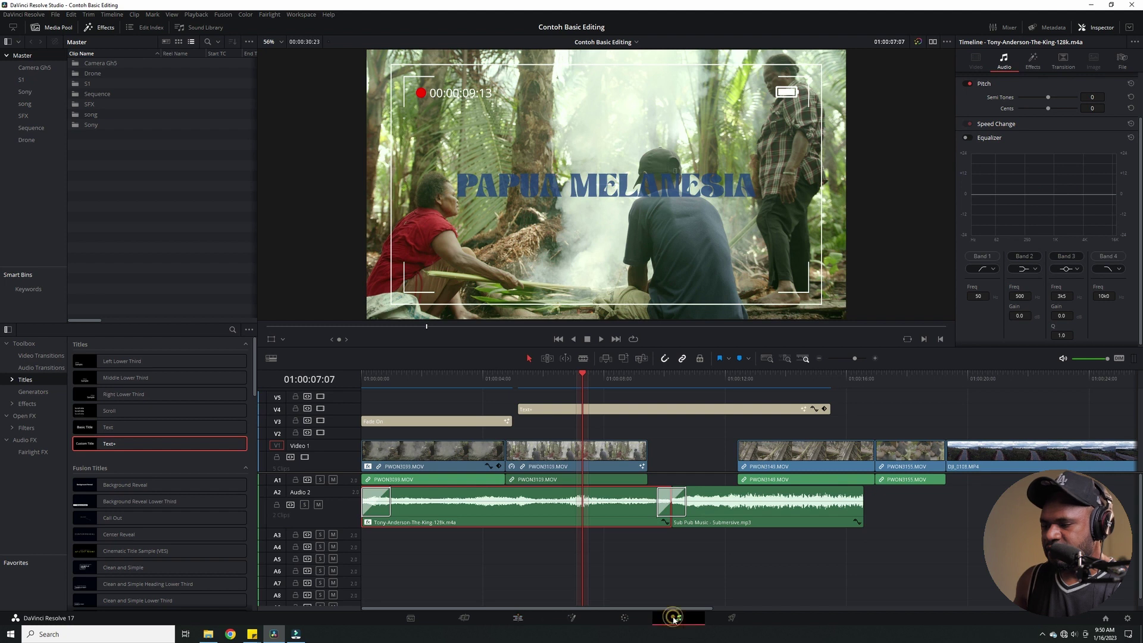
click(580, 618)
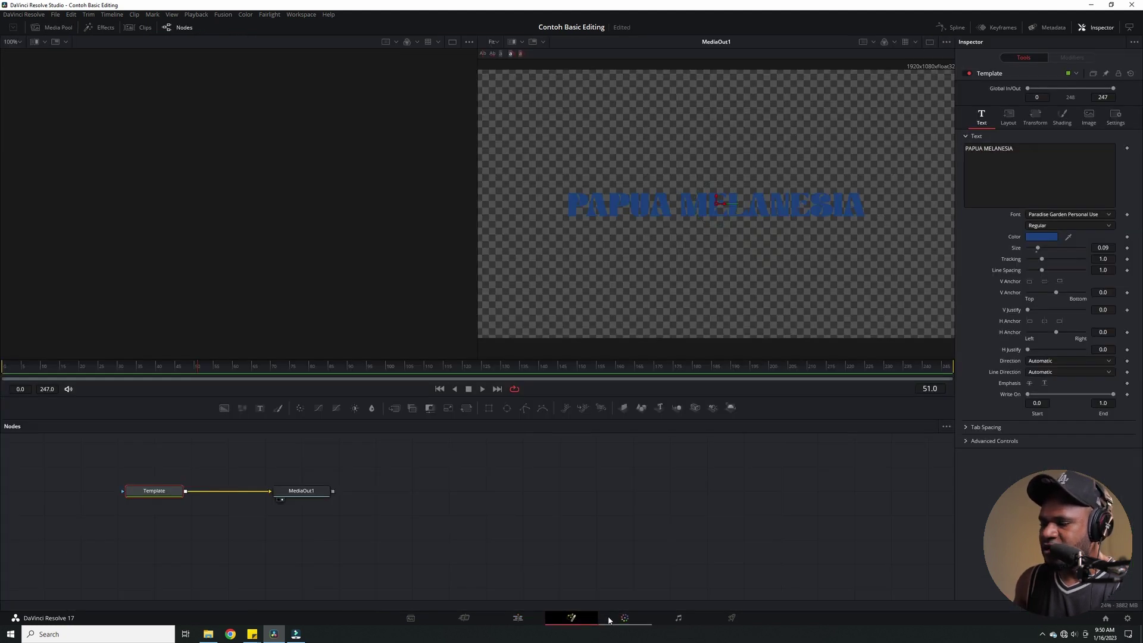
click(519, 619)
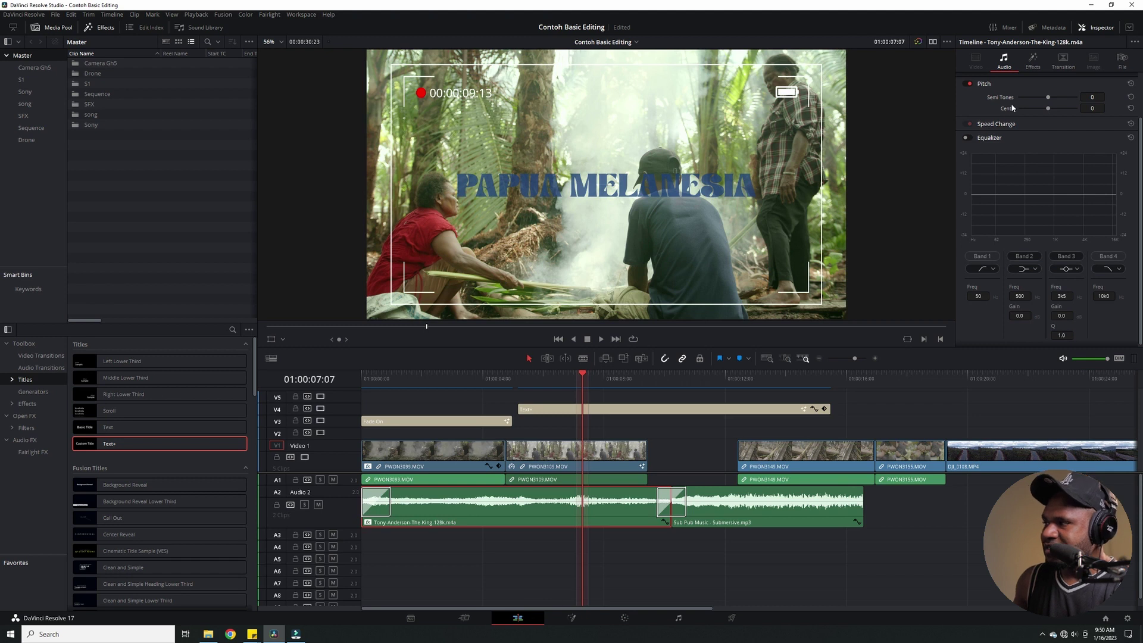
Step: Show the effect settings of clip PWON3109.MOV on Video 1 and remove its Video Camera effect
click(1033, 60)
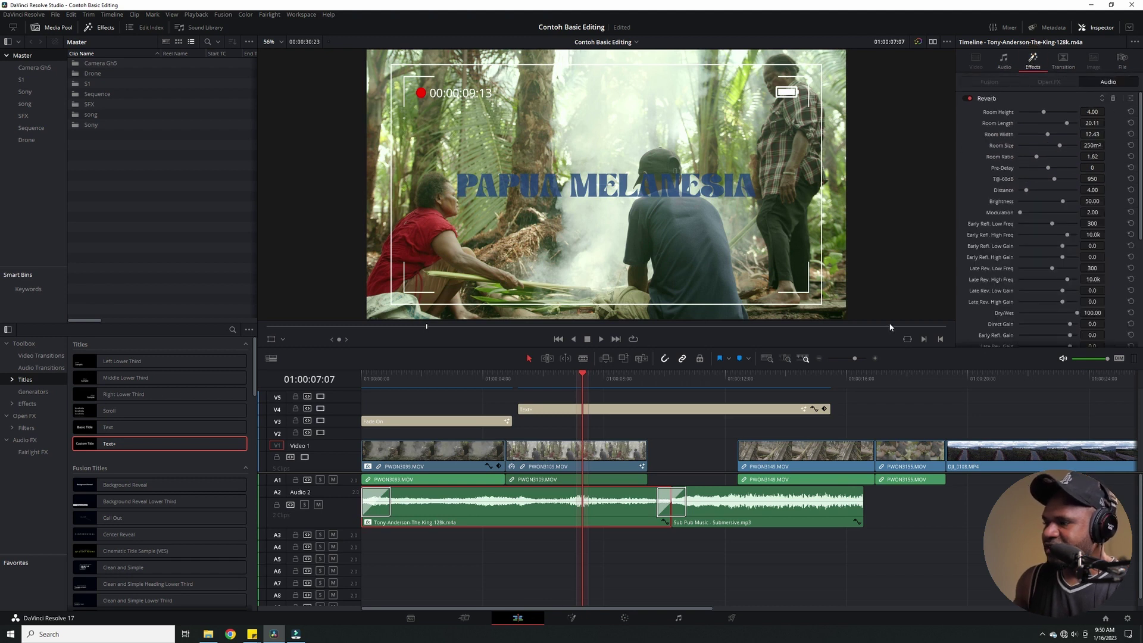
click(605, 466)
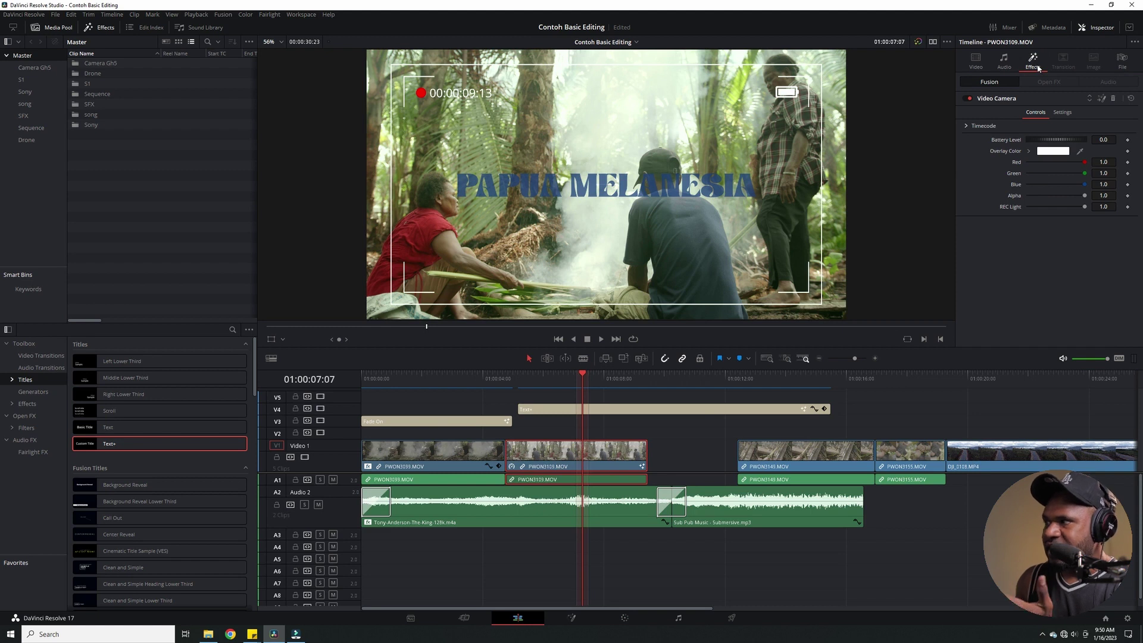
click(27, 404)
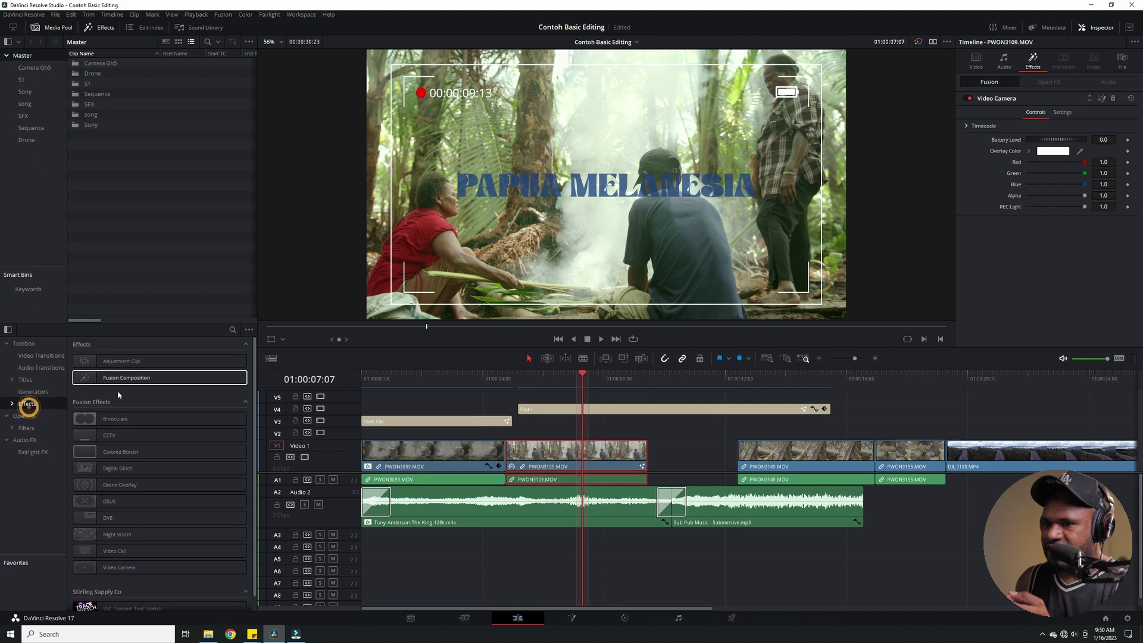
drag(98, 434, 556, 460)
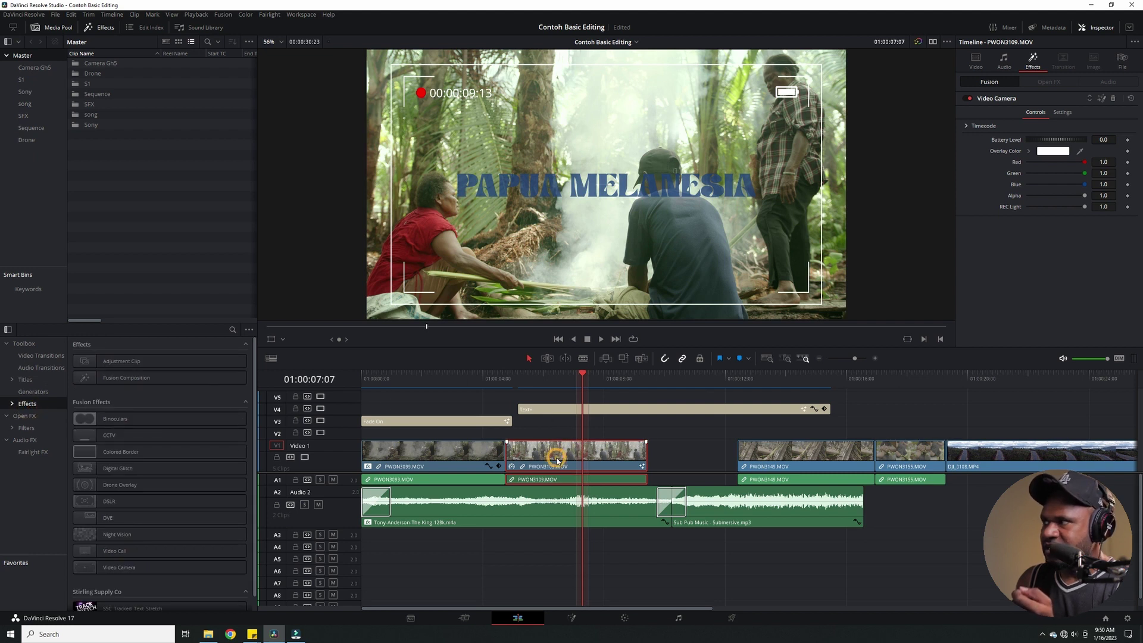
click(1113, 98)
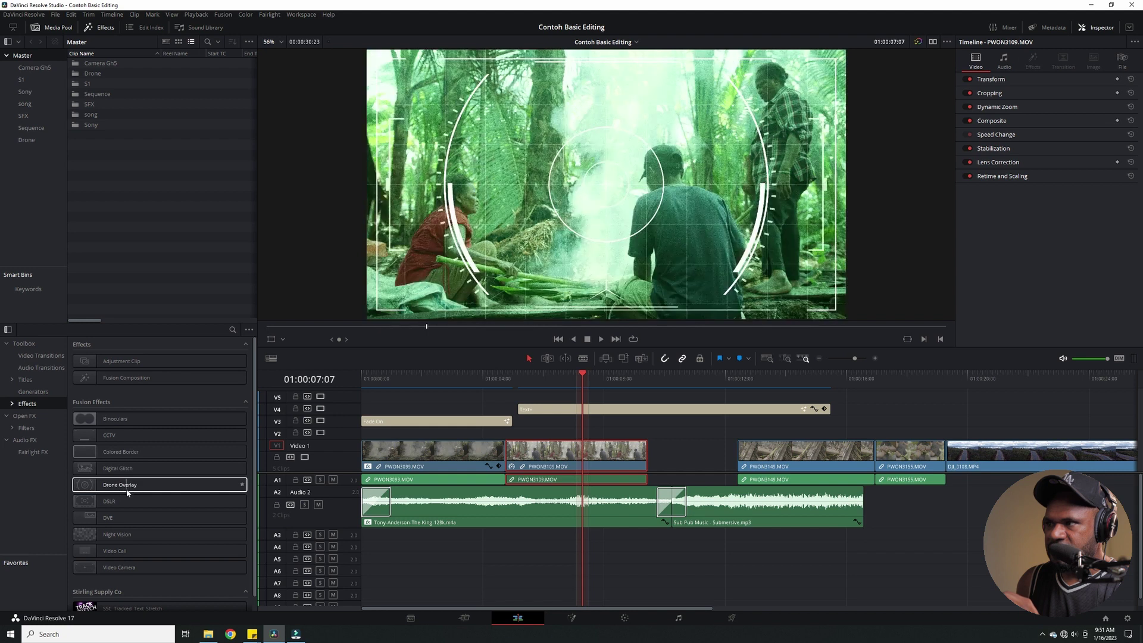
Step: Apply the Drone Overlay effect to clip PWON3109.MOV and shift its color tint from green to pink
drag(118, 490, 547, 460)
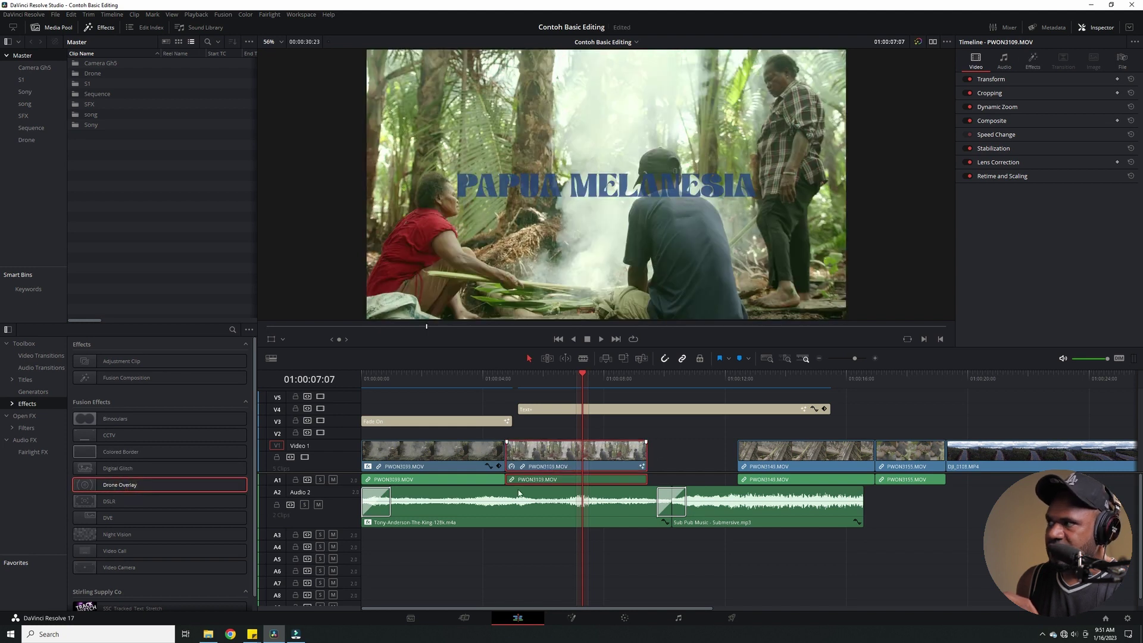
click(1031, 61)
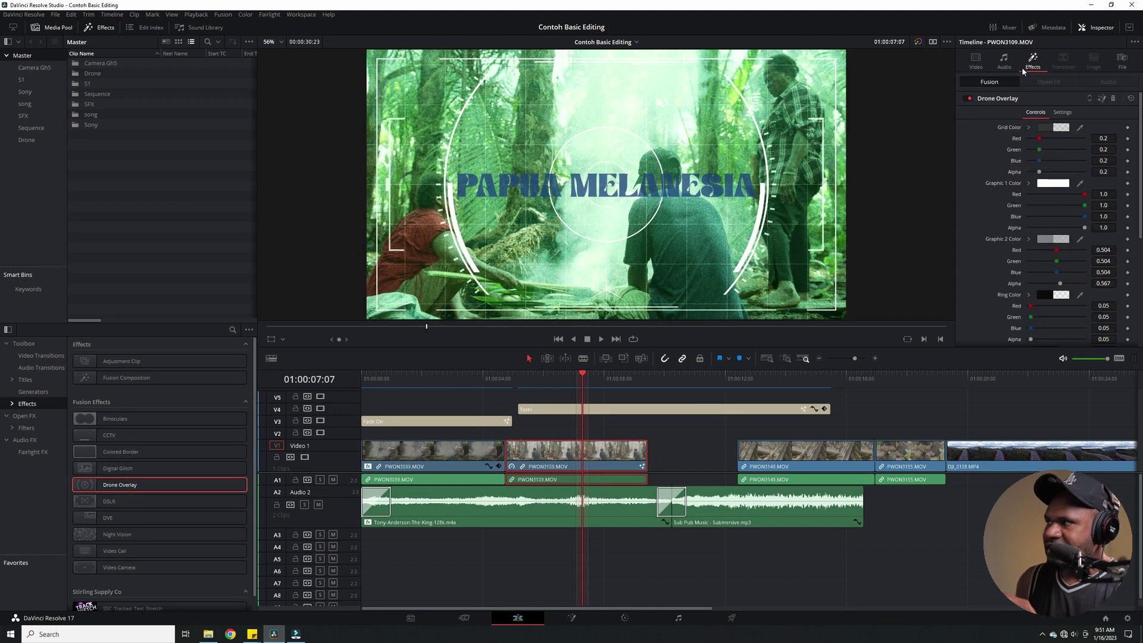
scroll(978, 206, down, 5)
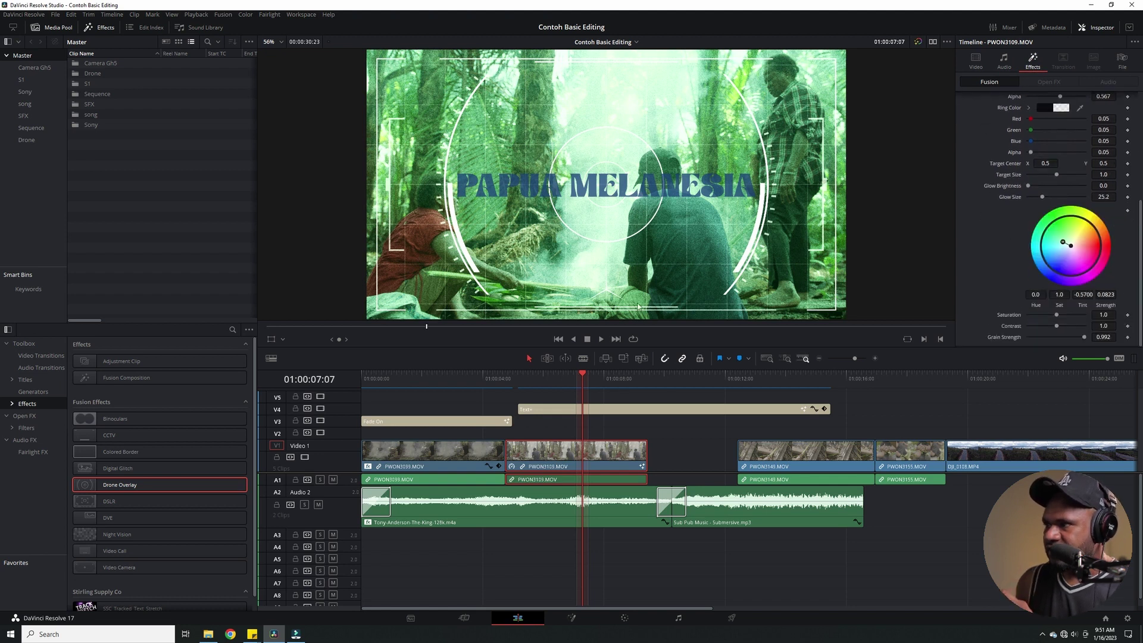
scroll(1016, 264, up, 2)
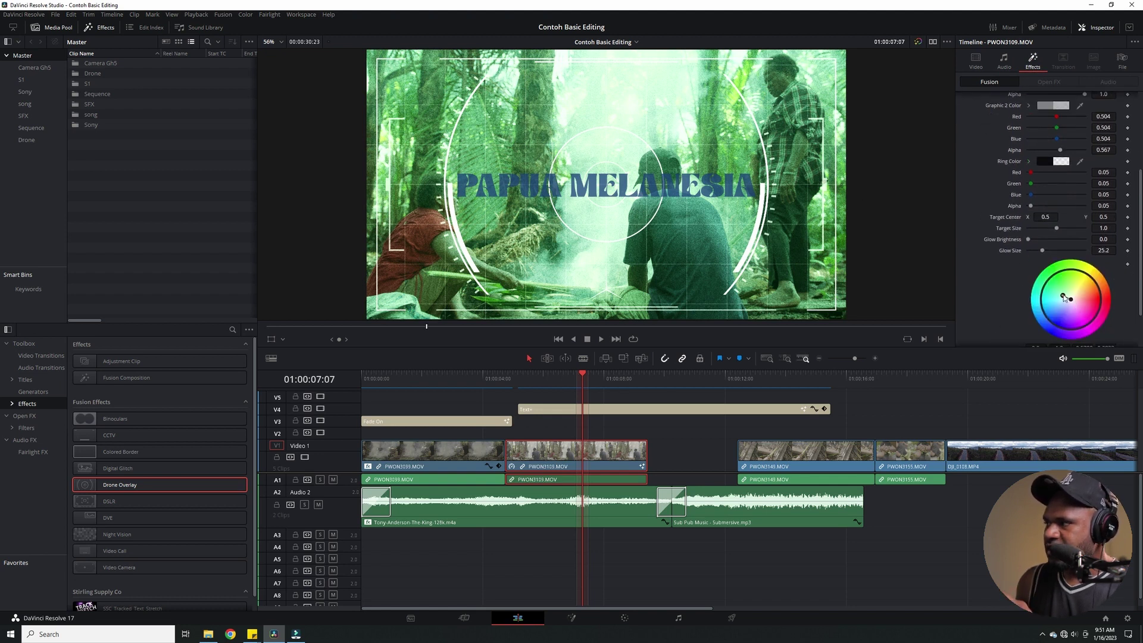
drag(1065, 307, 1085, 317)
scroll(1005, 239, up, 2)
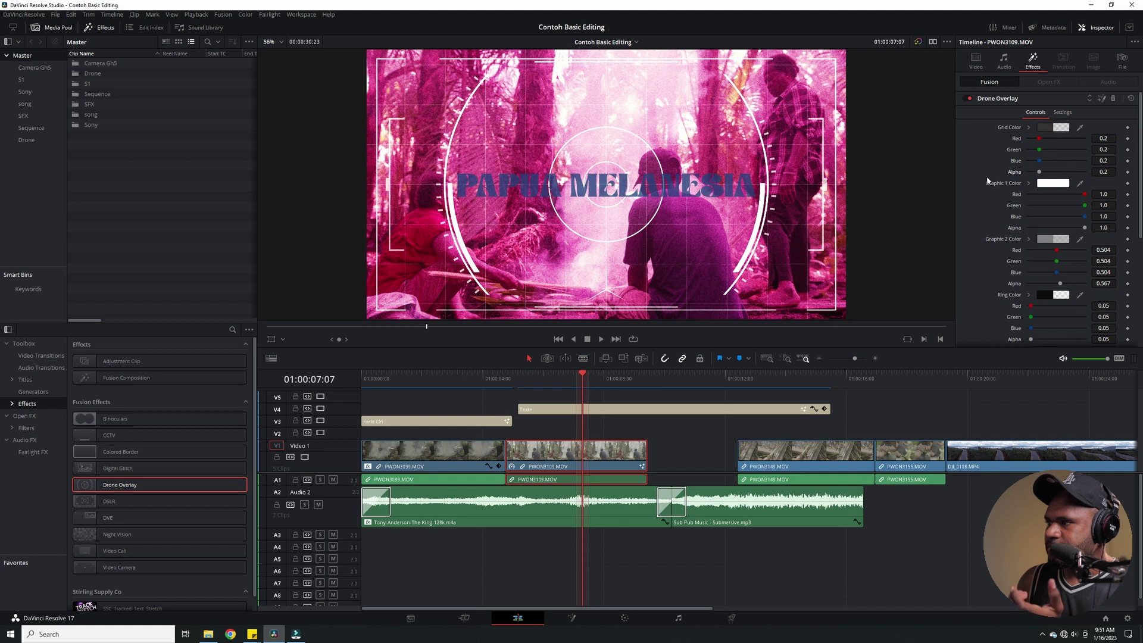
Step: Remove the Drone Overlay effect from clip PWON3109.MOV
key(ctrl+minus)
key(ctrl+minus)
key(ctrl+minus)
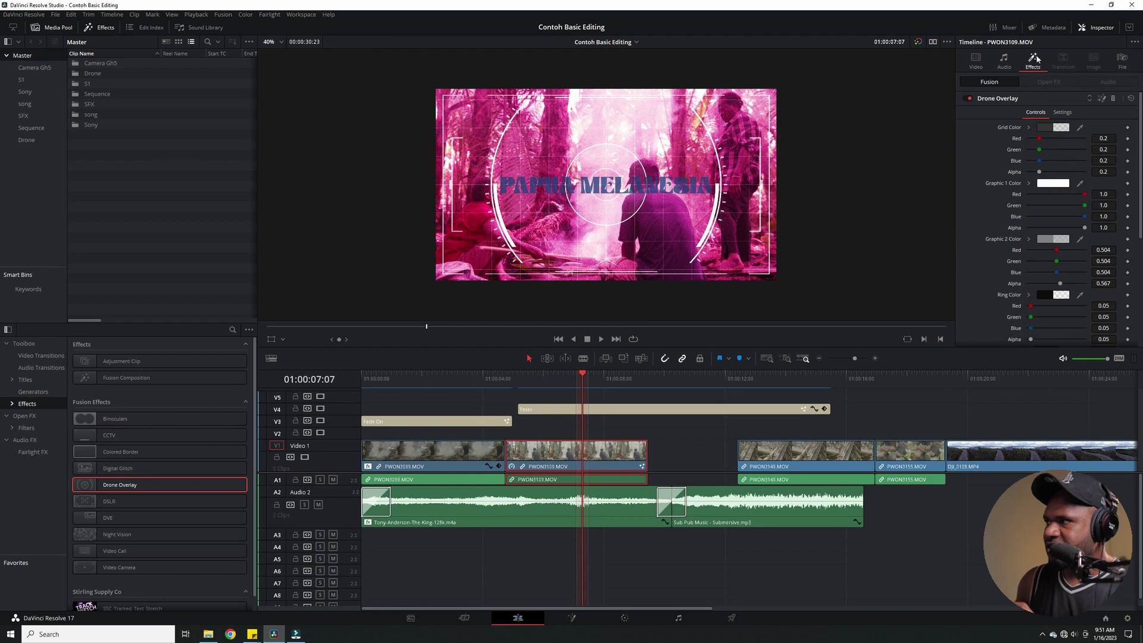
click(1113, 98)
Step: Try the Video Call effect with a zoom of 1.283 on clip PWON3109.MOV, and remove it
scroll(179, 417, down, 1)
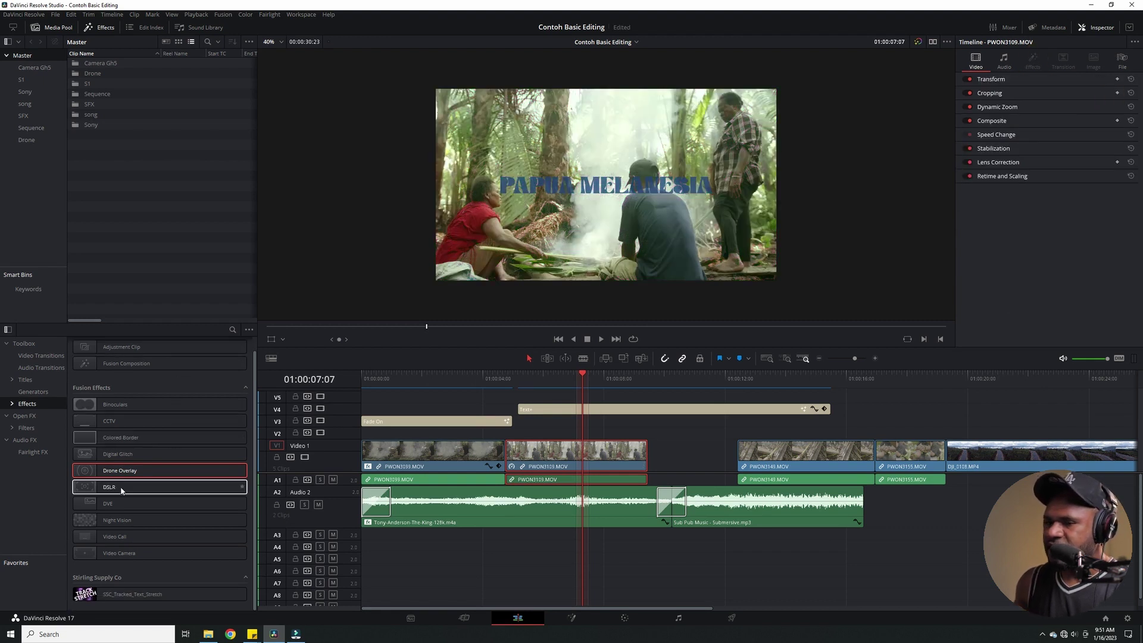
drag(116, 539, 597, 457)
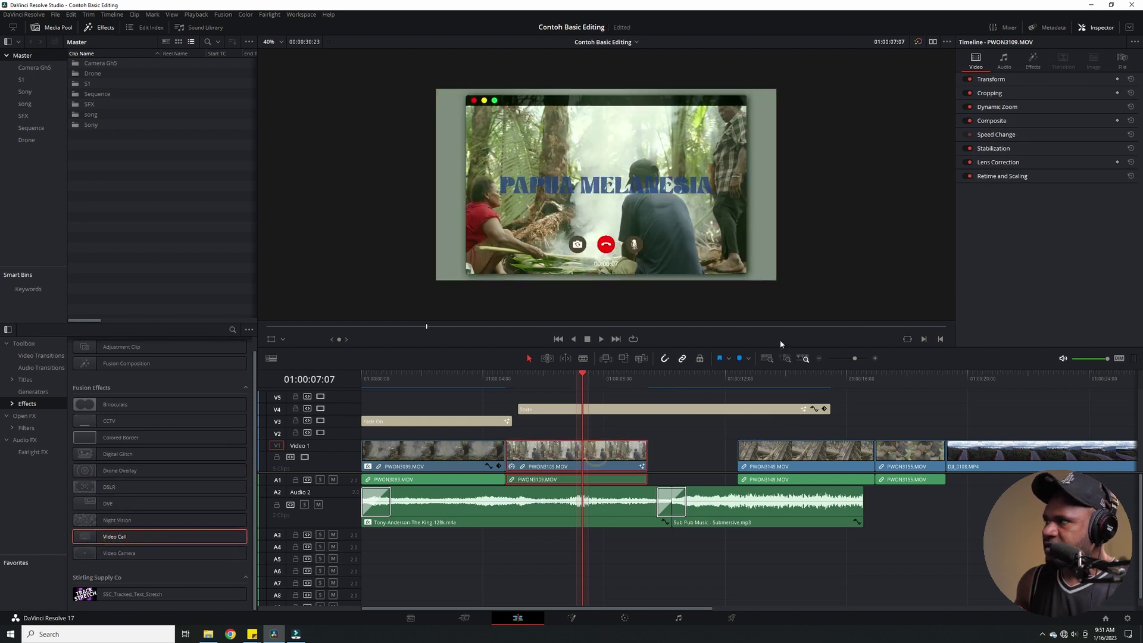
click(1033, 60)
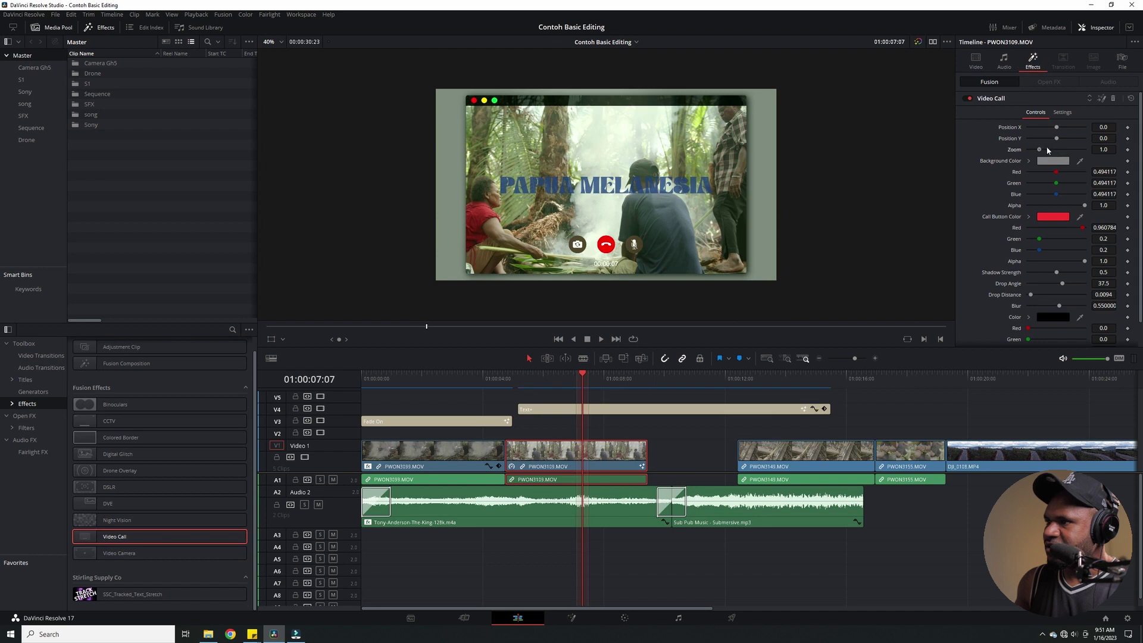
drag(1039, 150, 1044, 149)
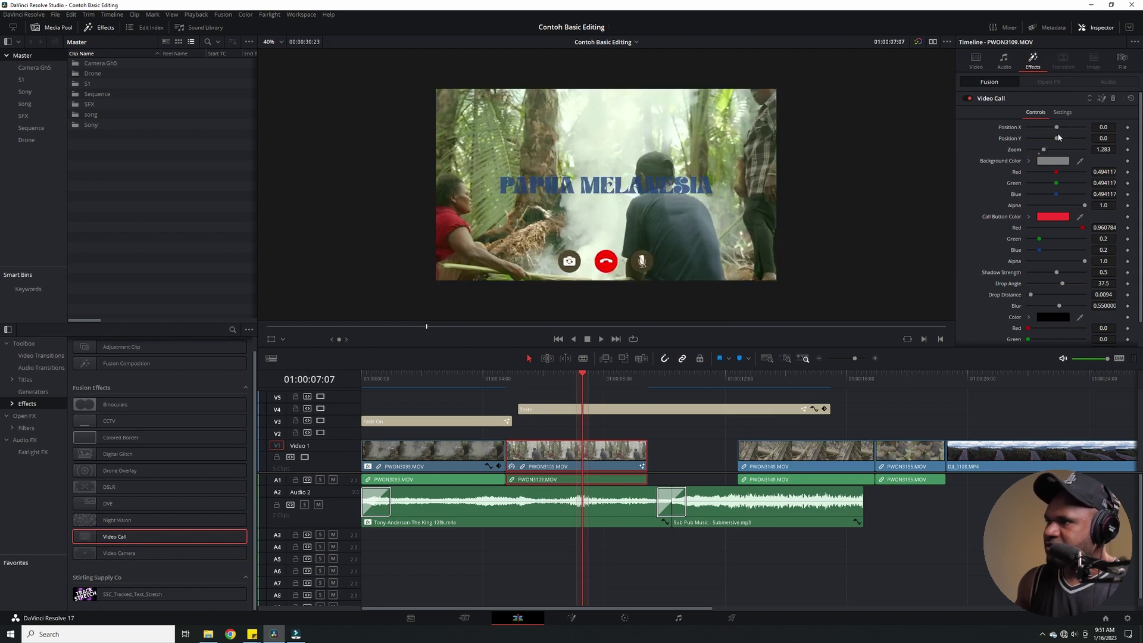
click(1131, 98)
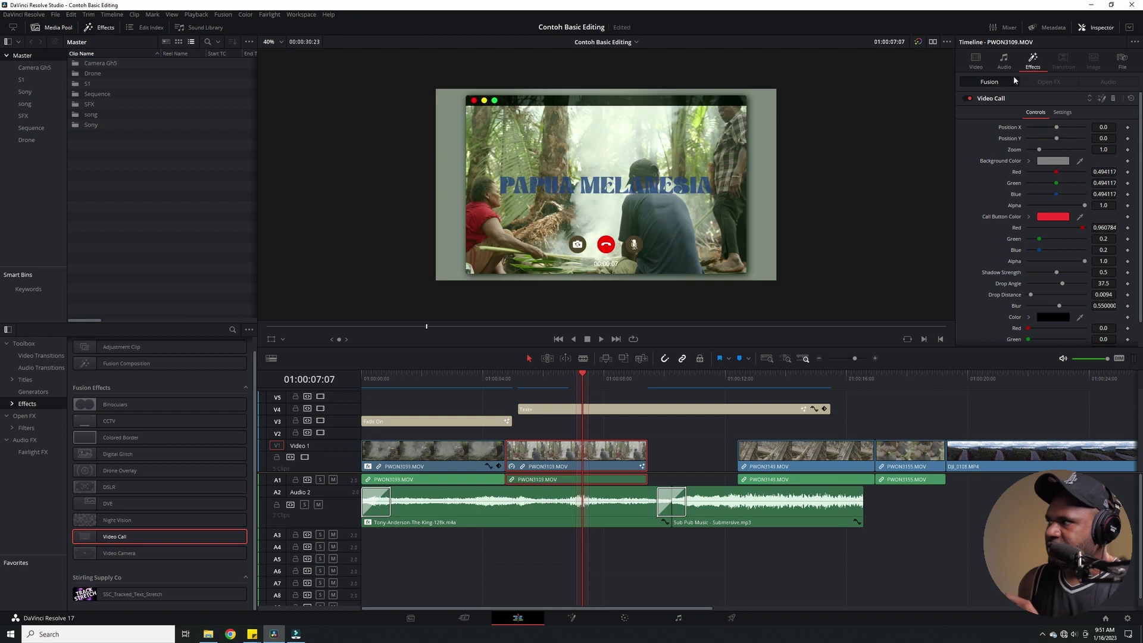
click(1114, 99)
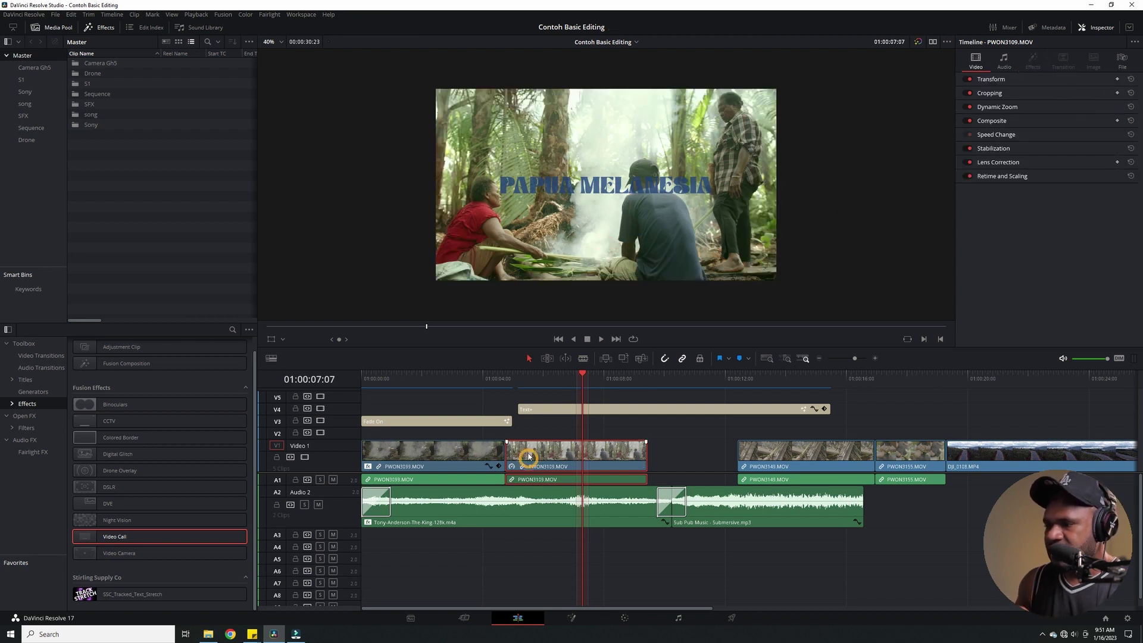
Step: Add a Cross Dissolve transition between the first two clips on Video 1 and set its start ratio to 4
click(28, 405)
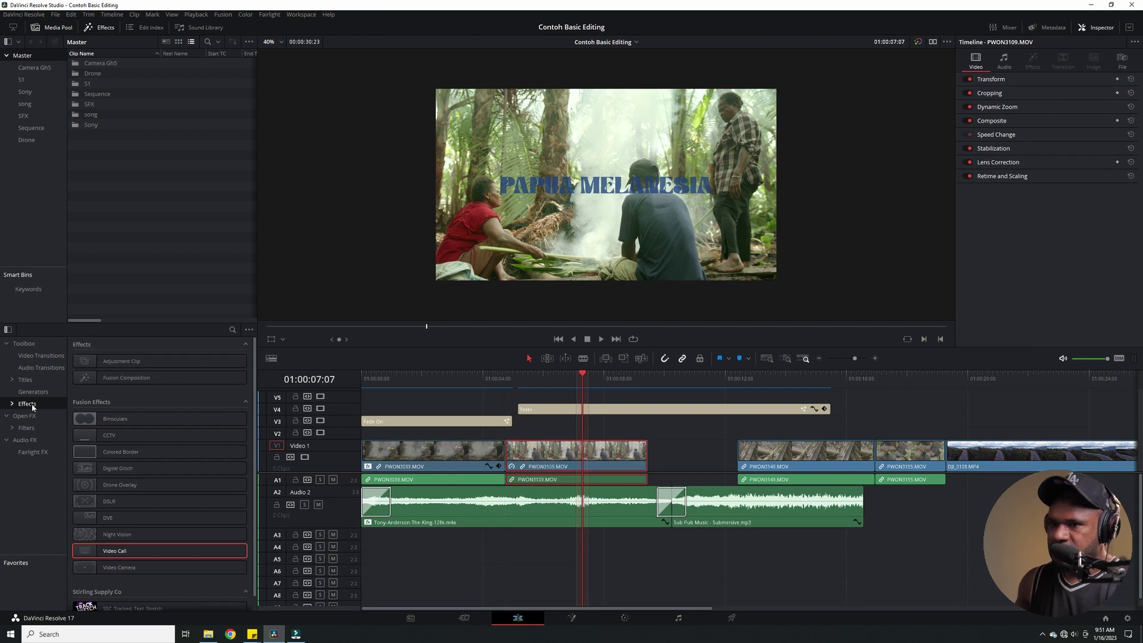
click(41, 355)
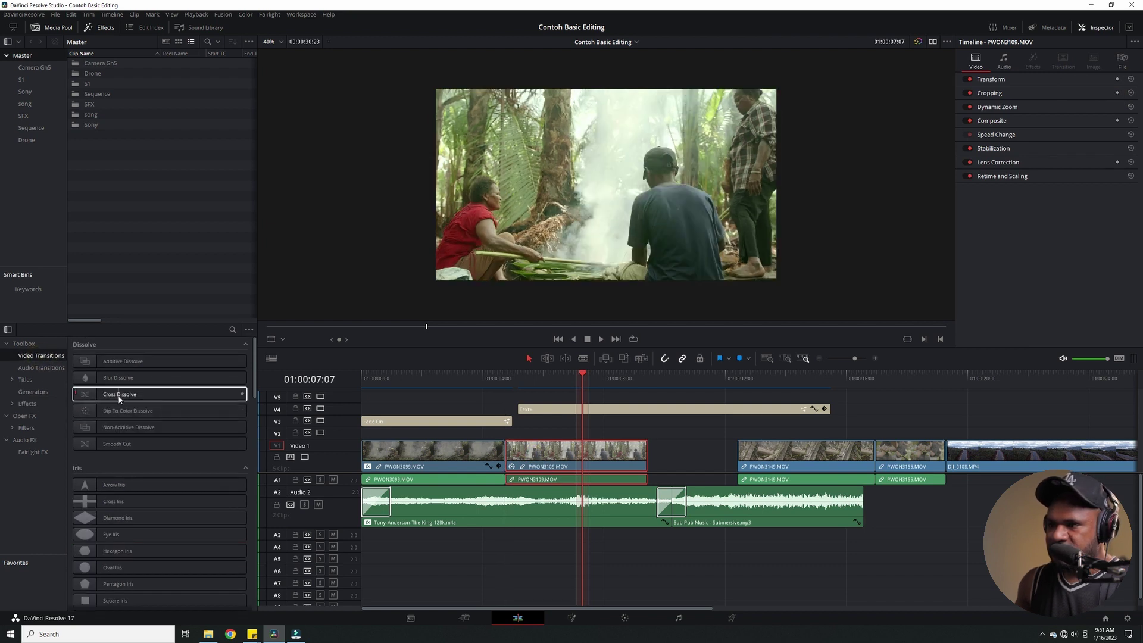
drag(119, 398, 499, 441)
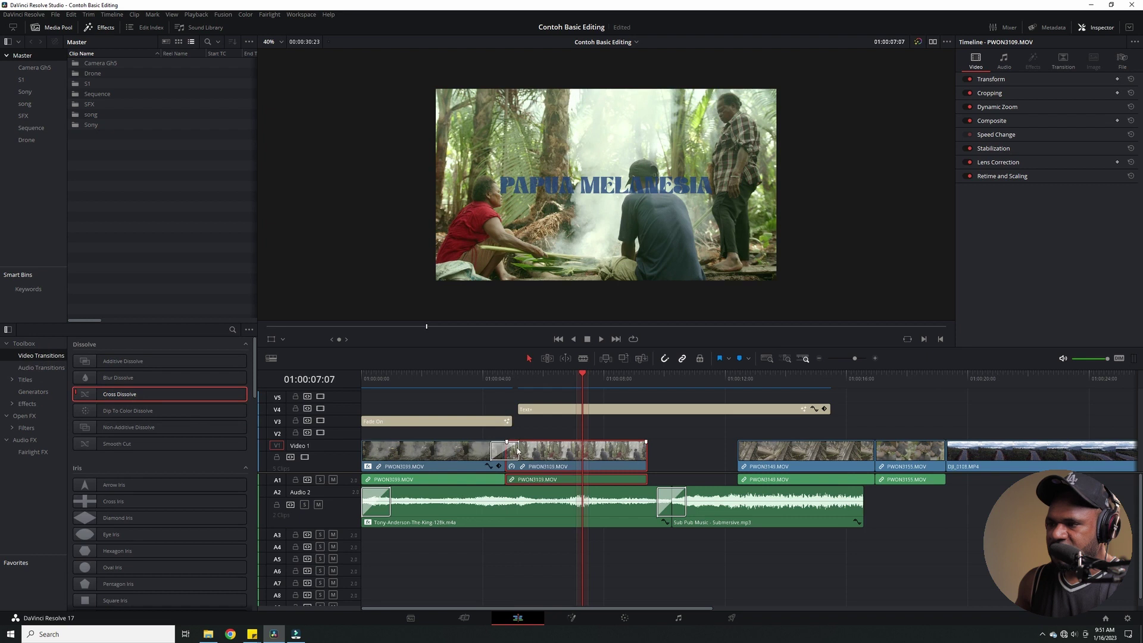
click(504, 449)
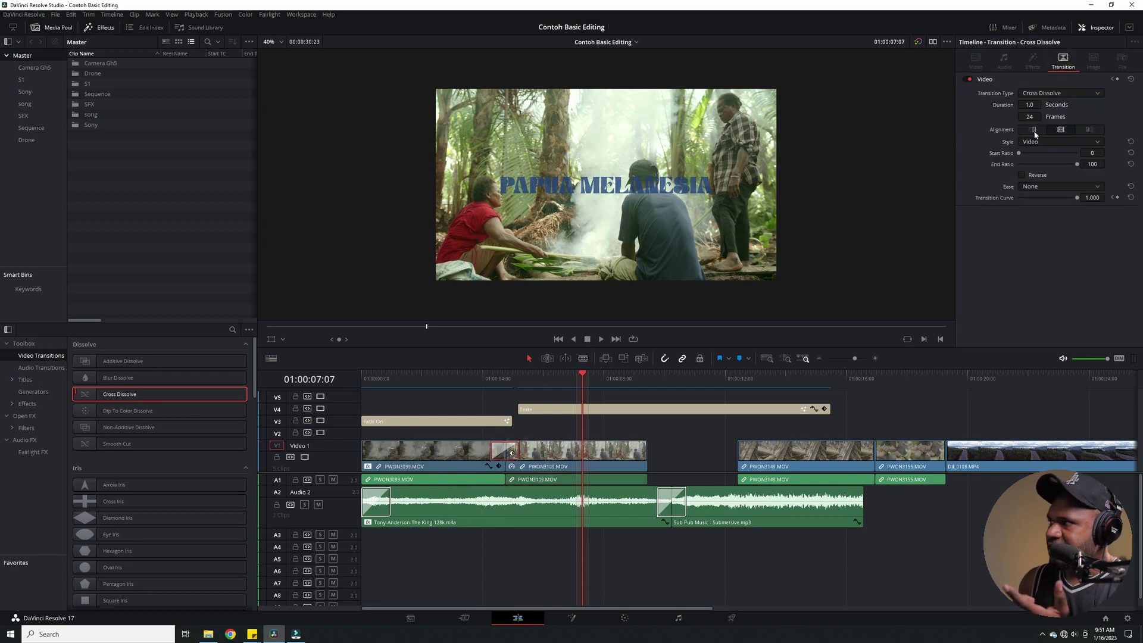
drag(1018, 153, 1025, 154)
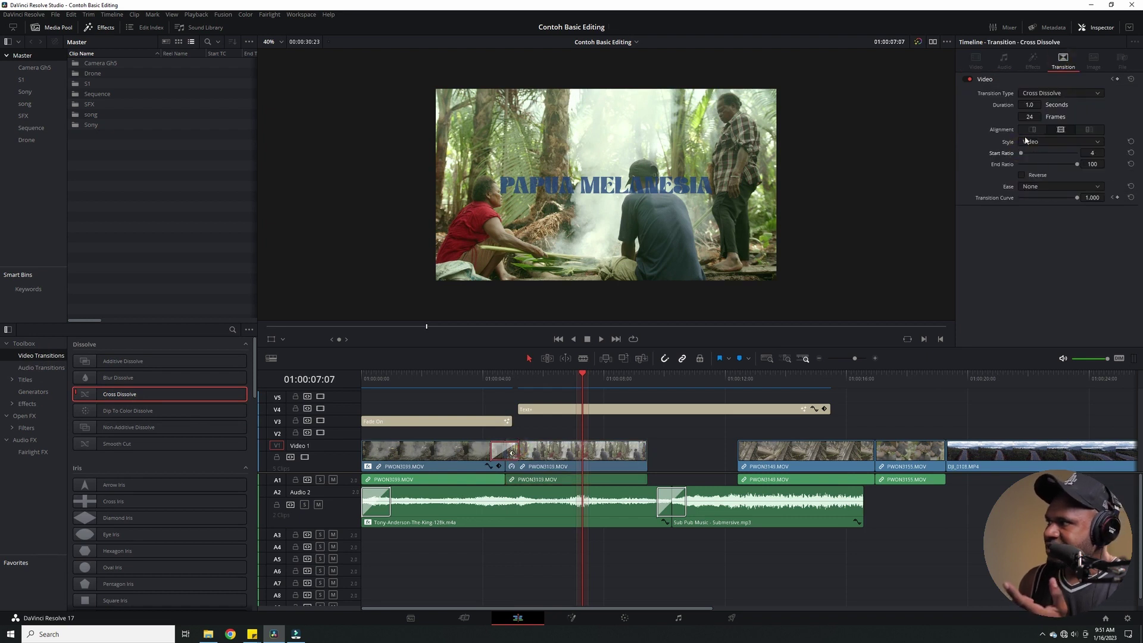
Step: Change the transition between the first two clips to a 54-frame Clock Wipe and play it back
click(1036, 94)
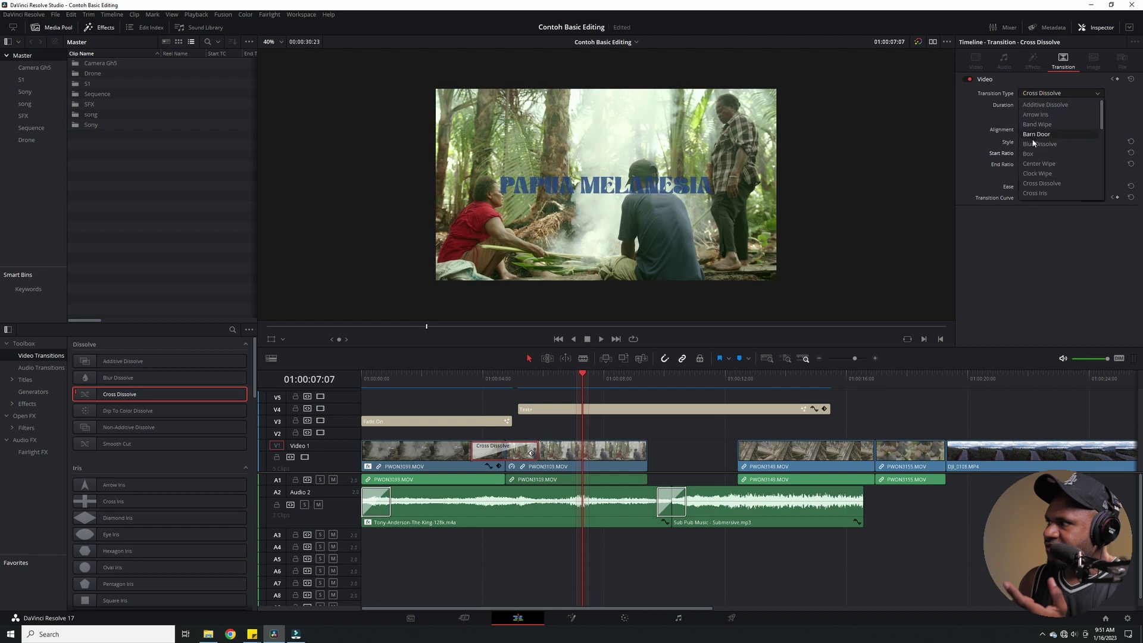
click(1039, 174)
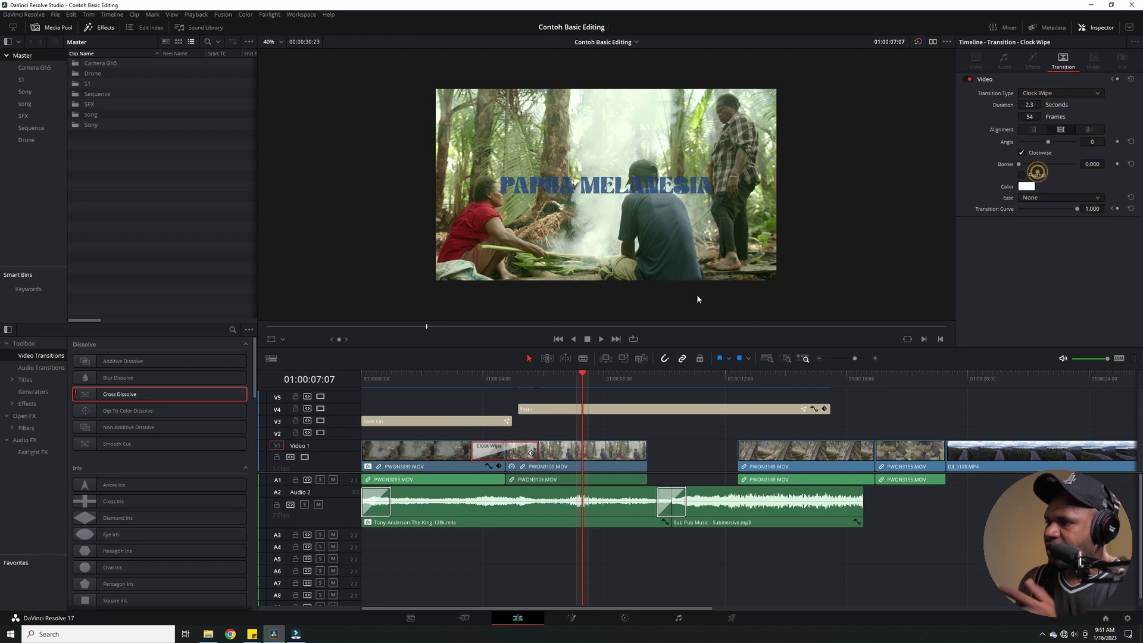
click(476, 383)
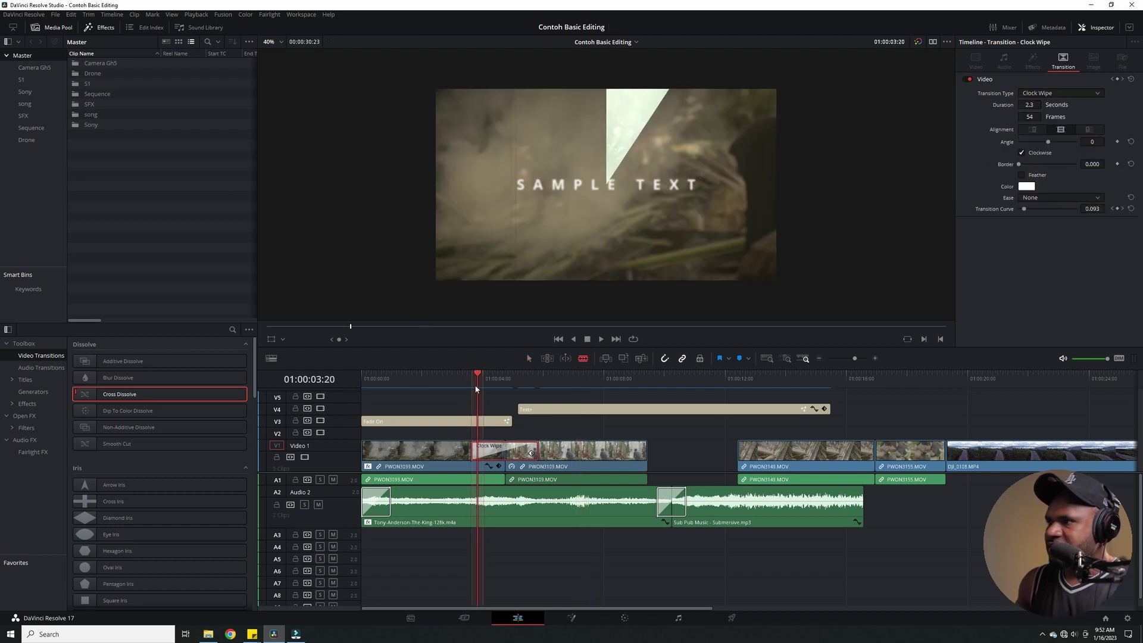
key(space)
key(space)
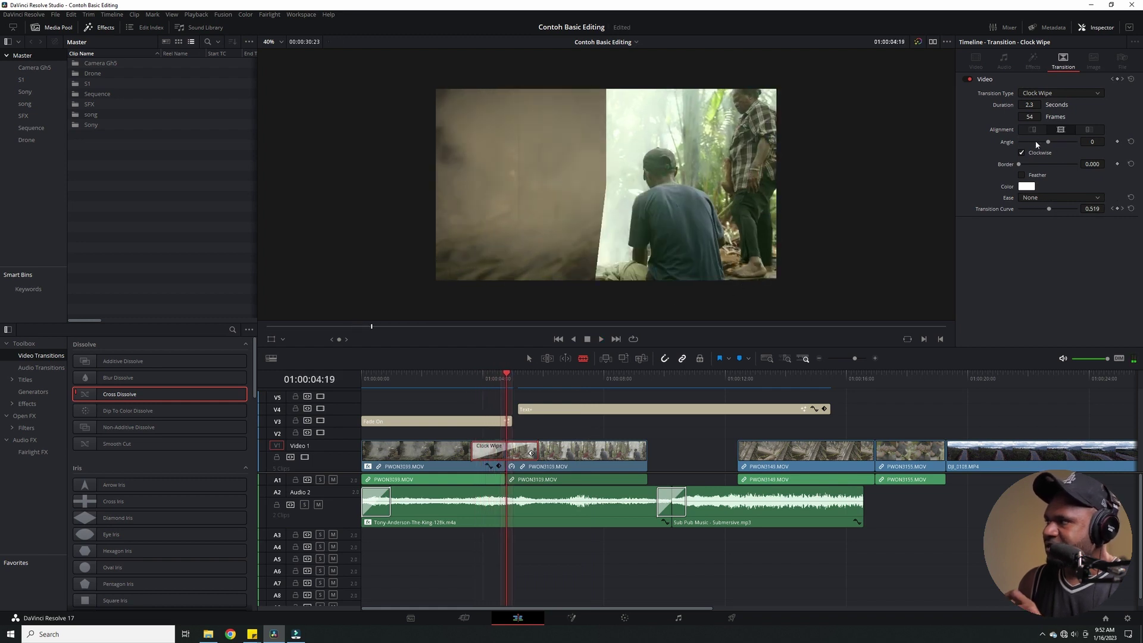
Step: Give the Clock Wipe an angle of 36, a teal-green border of 48.000 and a transition curve value of 0.145
drag(1049, 145, 1025, 165)
click(1024, 188)
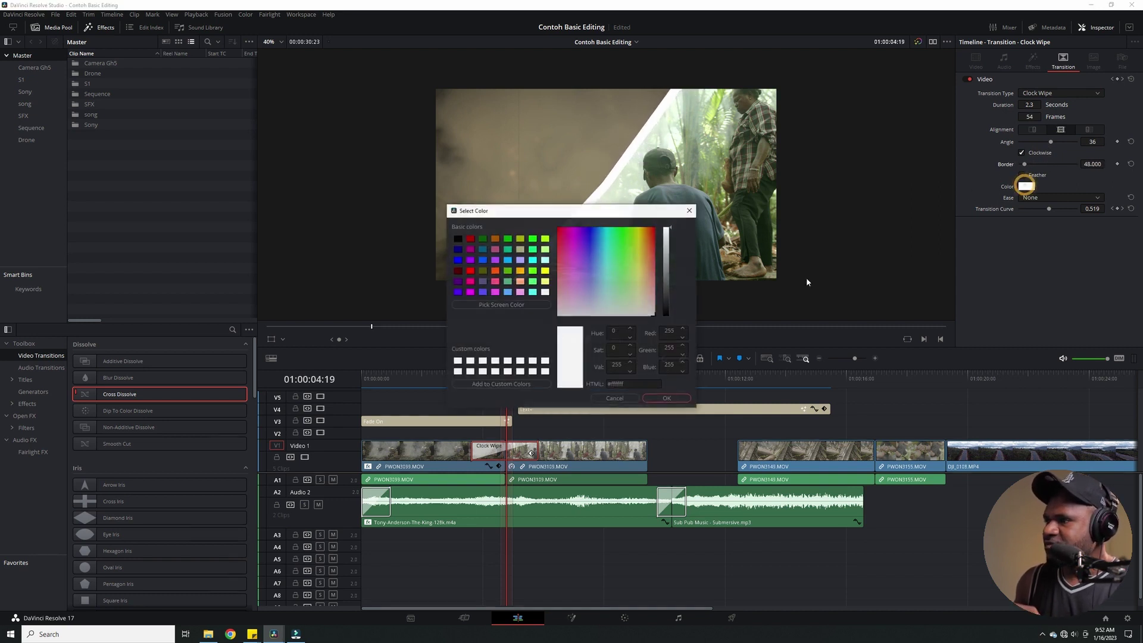
drag(605, 237, 608, 257)
drag(666, 279, 667, 253)
click(667, 398)
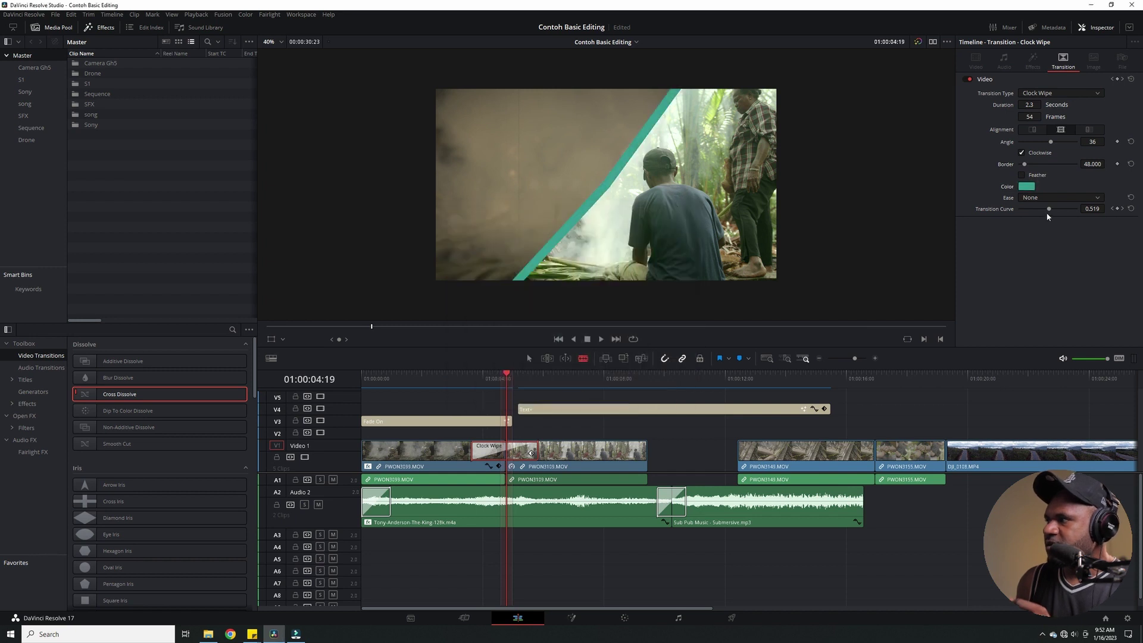
drag(1049, 209, 1027, 218)
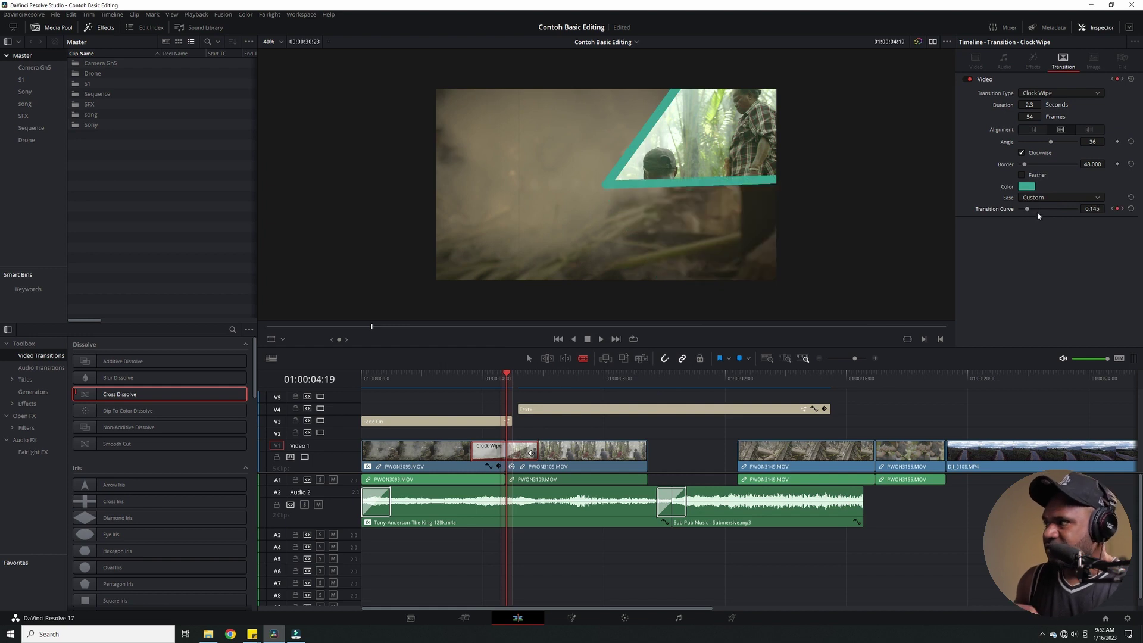
Step: Set the Clock Wipe transition's ease to In & Out and play the transition back
click(1046, 195)
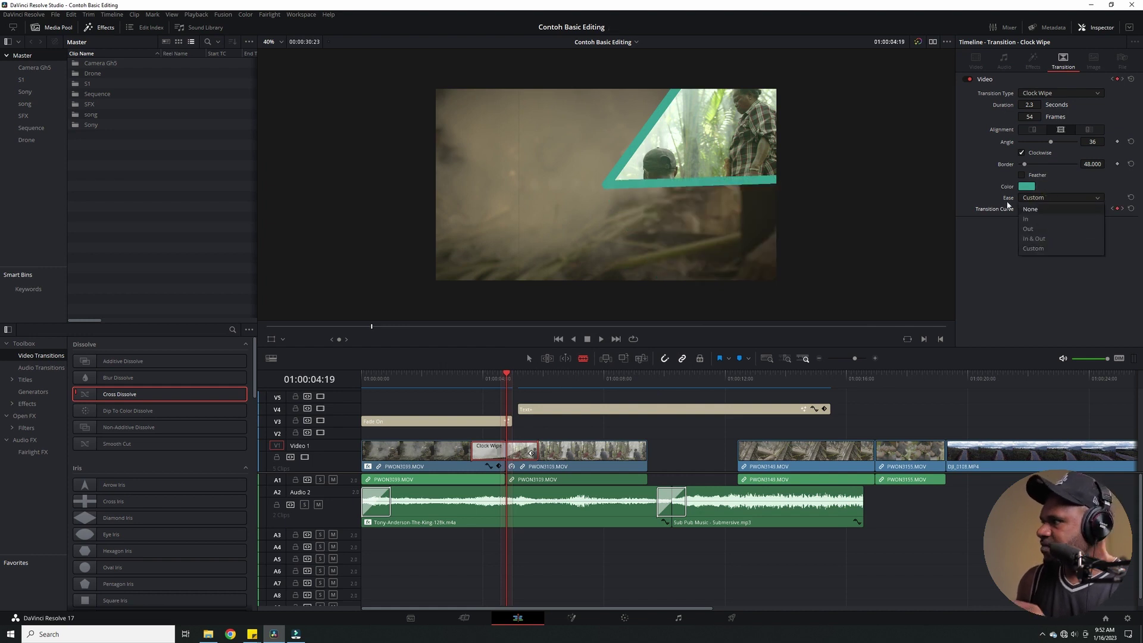
click(1036, 239)
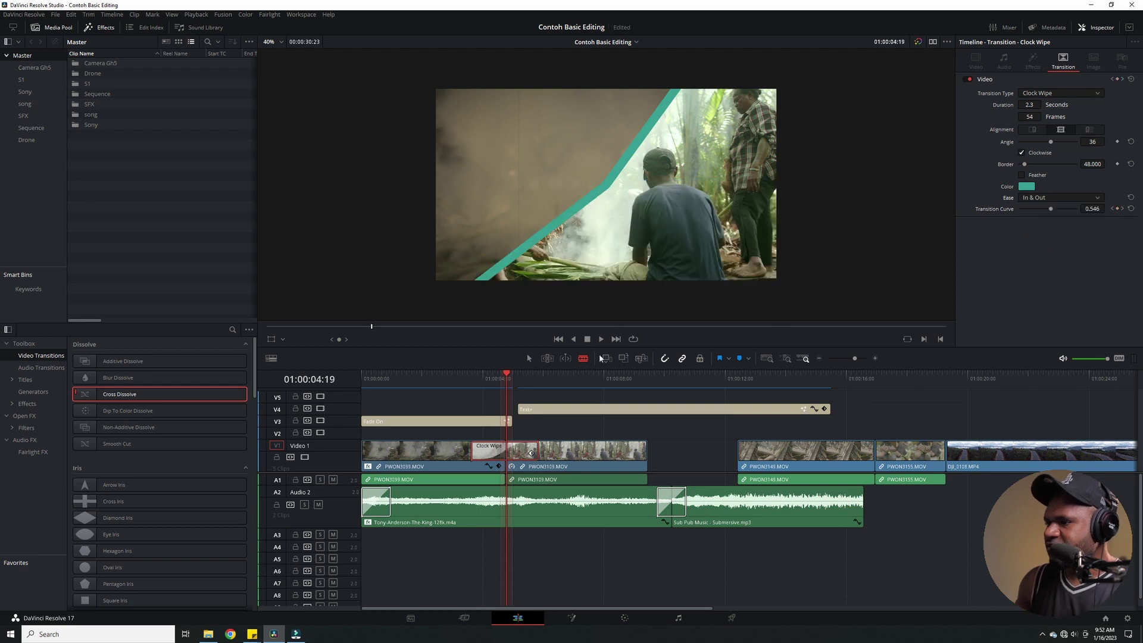
click(478, 374)
key(space)
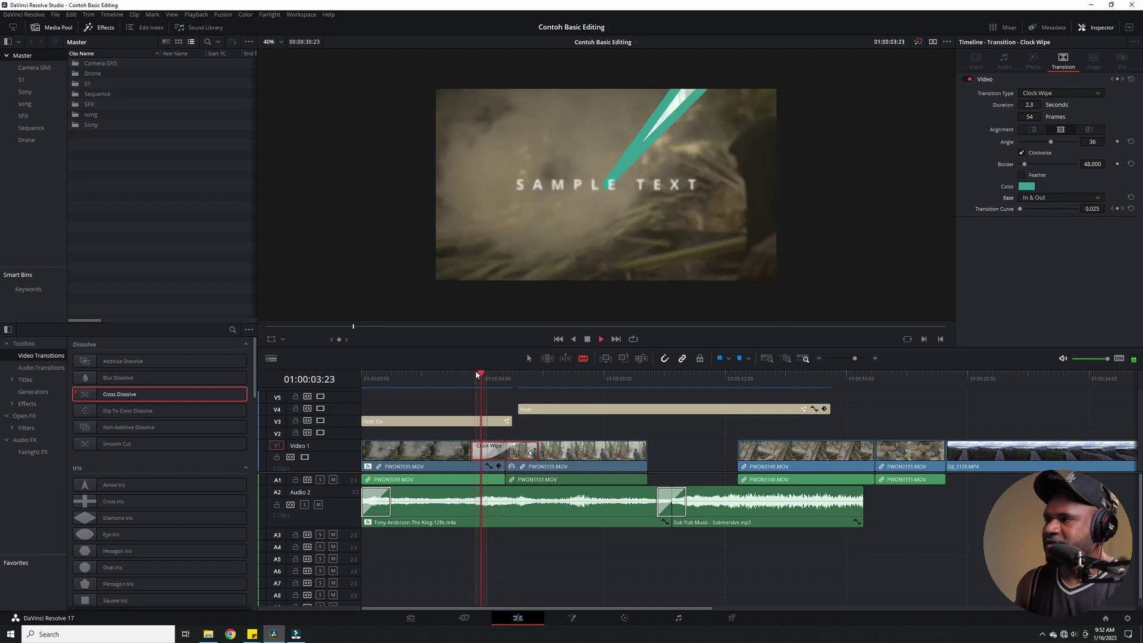
key(space)
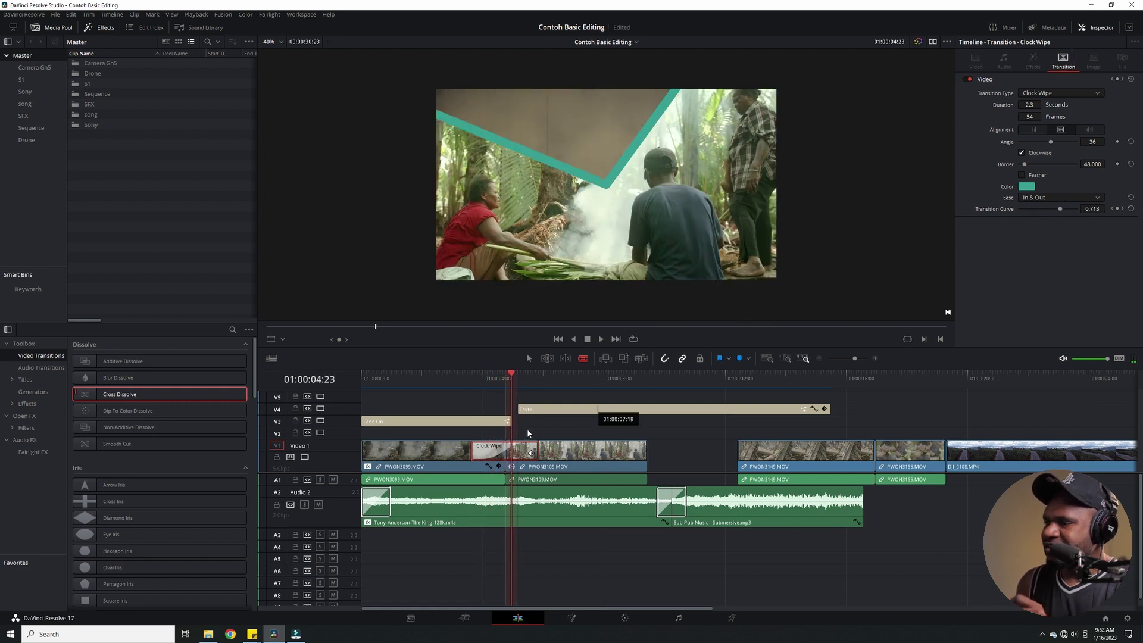
Step: Switch to File Explorer and bring the image 20220309_071631.jpg into the Master bin
drag(551, 457, 546, 458)
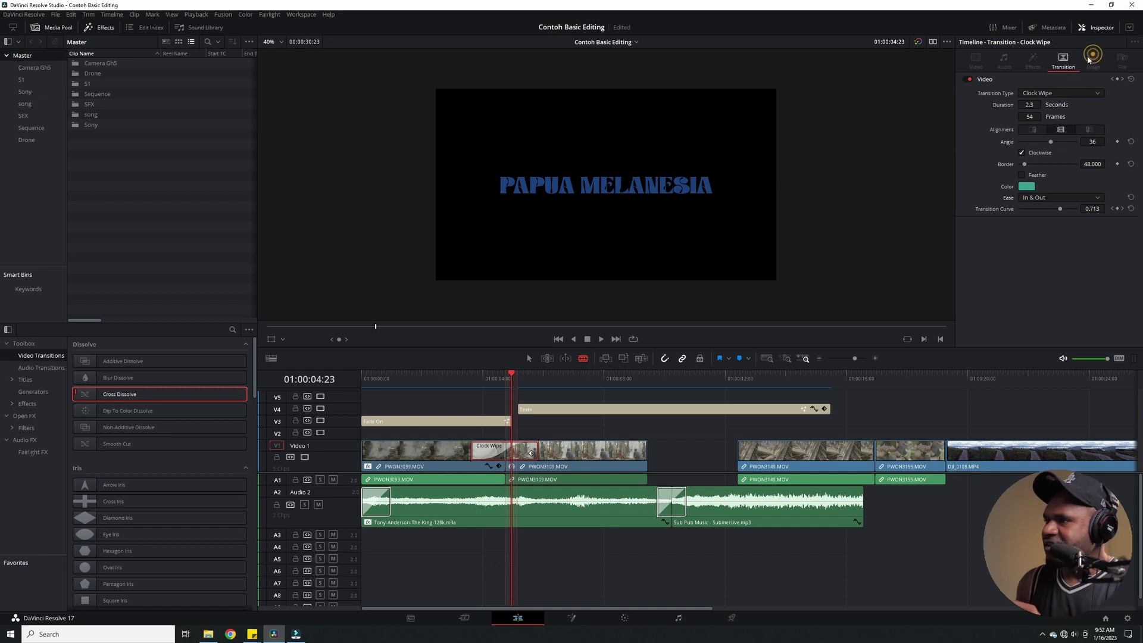
click(577, 373)
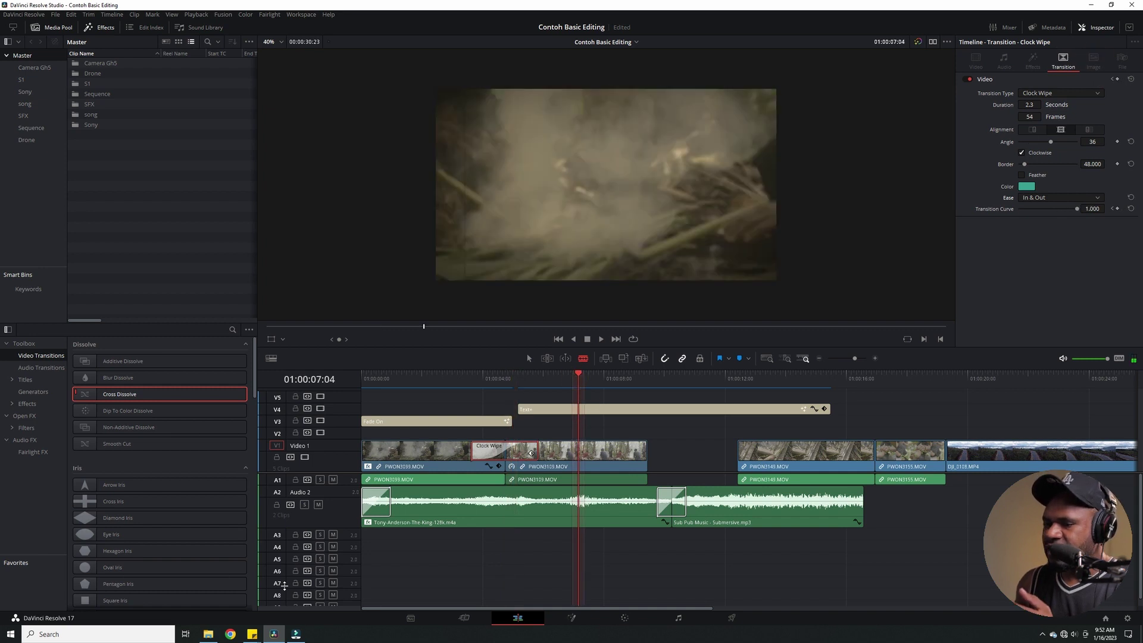
click(208, 635)
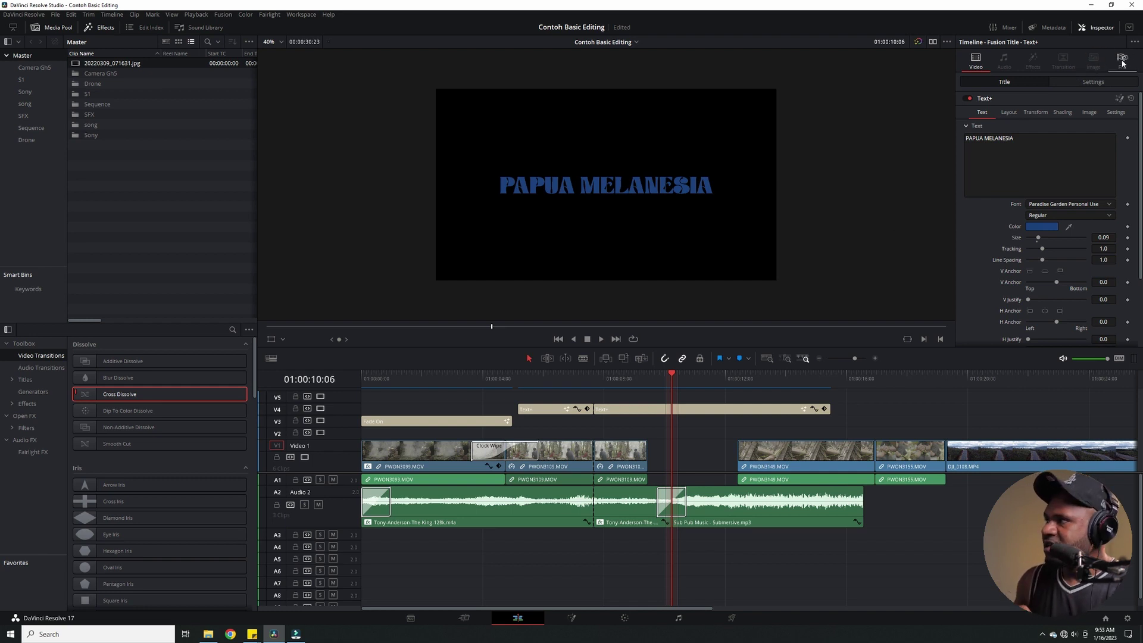
Step: Show the file metadata of clip PWON3149.MOV on Video 1 and move the playhead onto that clip
click(800, 446)
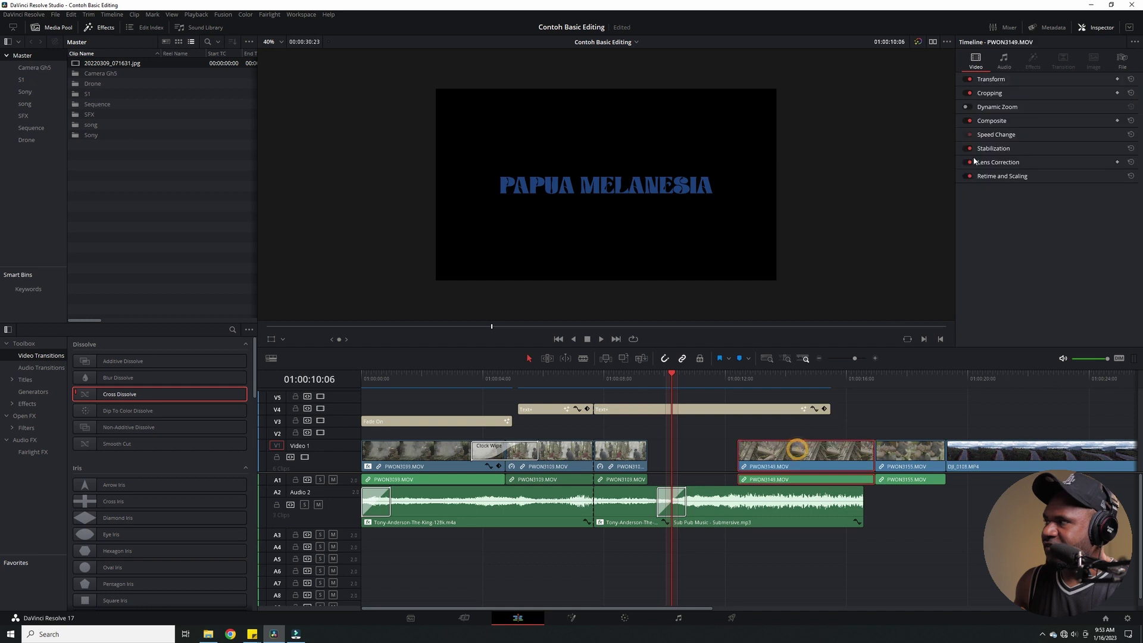
click(1122, 59)
click(803, 379)
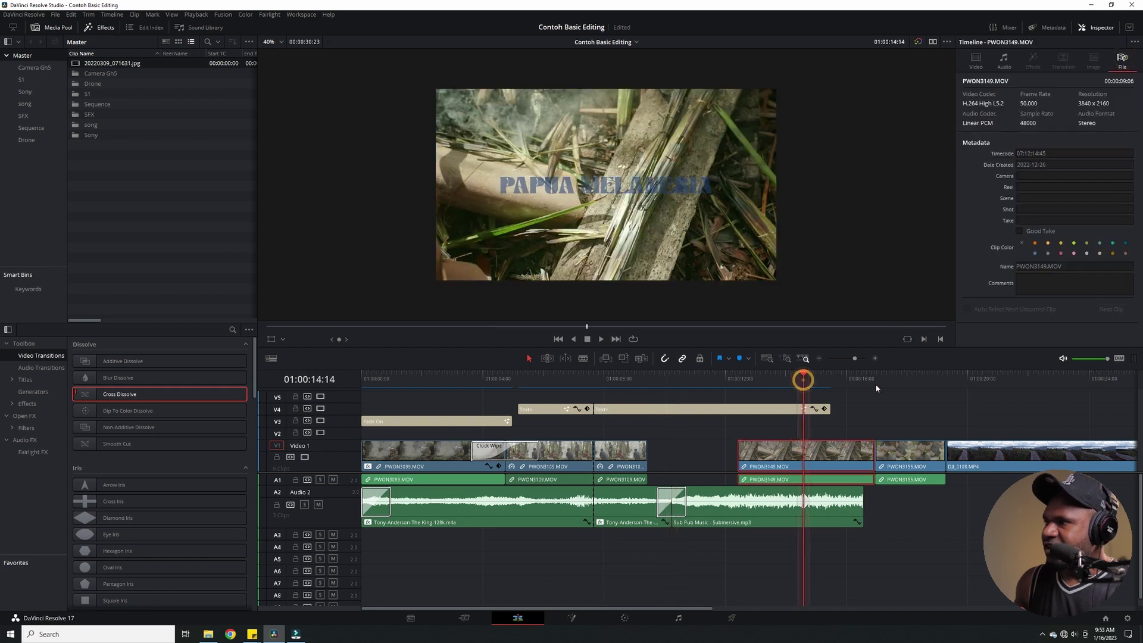